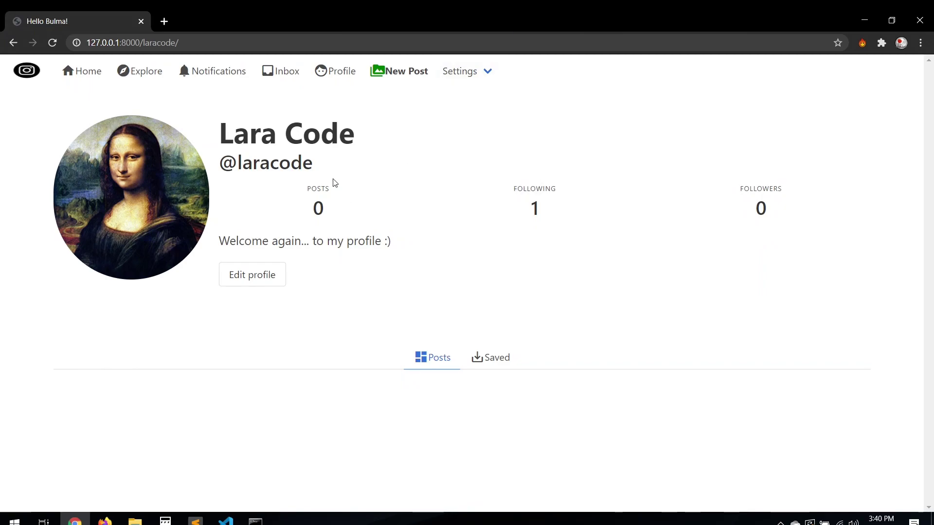
- Load the home feed, view John Smith's nebula post detail, then go back to the laracode profile
left_click(85, 74)
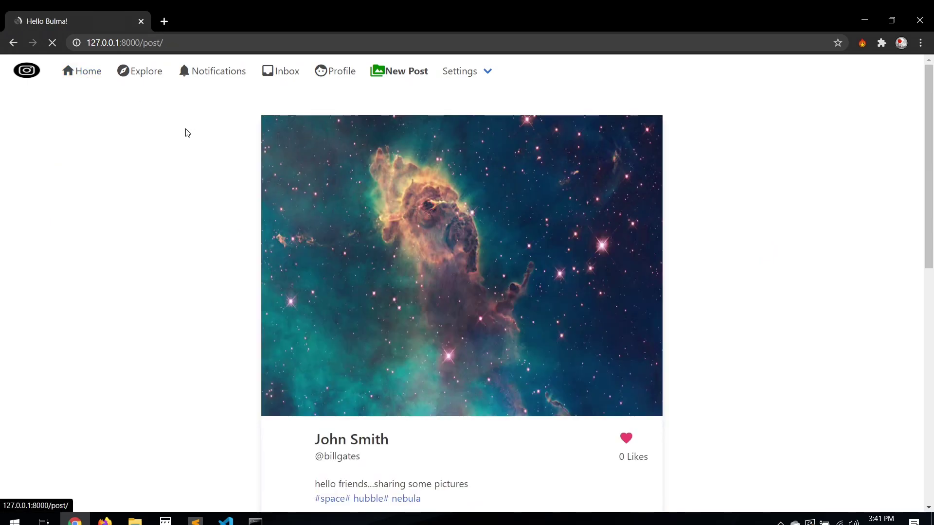
scroll(449, 354, "down", 2)
left_click(452, 144)
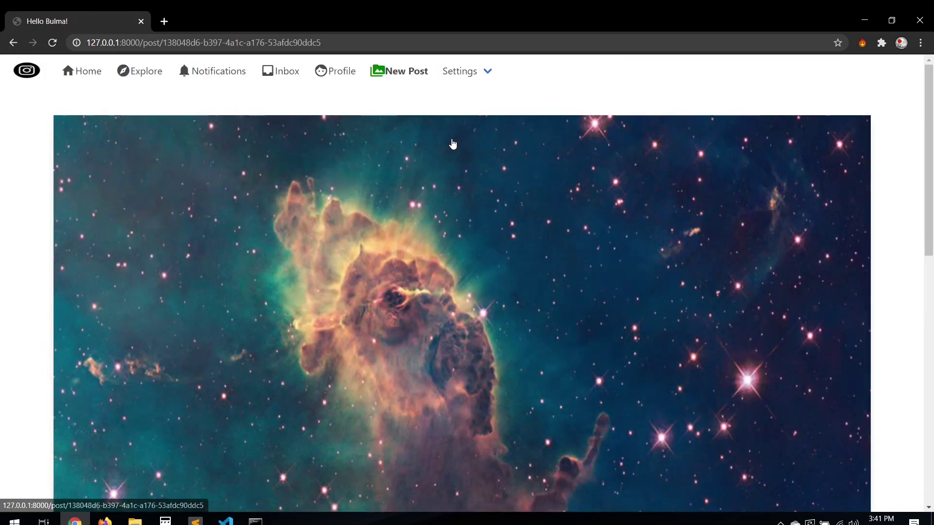
scroll(190, 380, "down", 2)
scroll(191, 375, "down", 3)
scroll(440, 240, "up", 3)
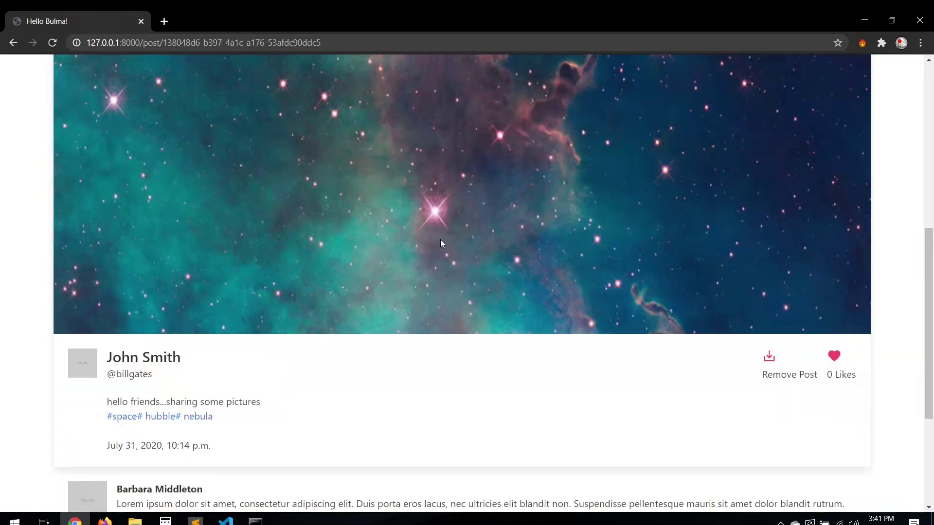
scroll(440, 239, "up", 3)
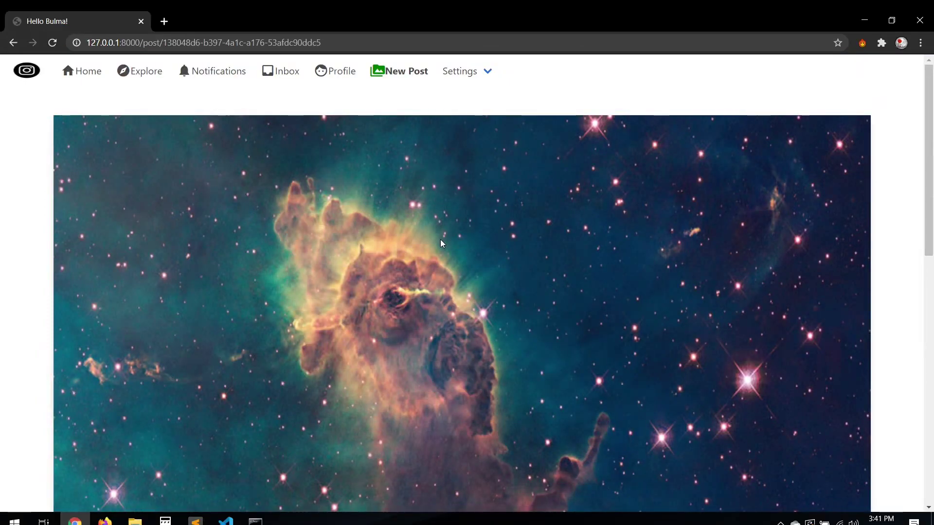
scroll(366, 352, "down", 3)
scroll(365, 352, "up", 3)
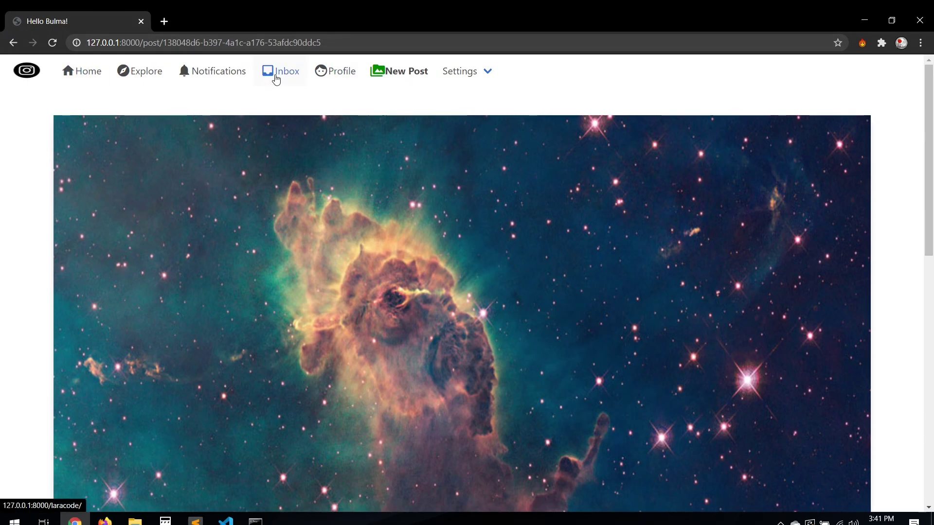
left_click(335, 75)
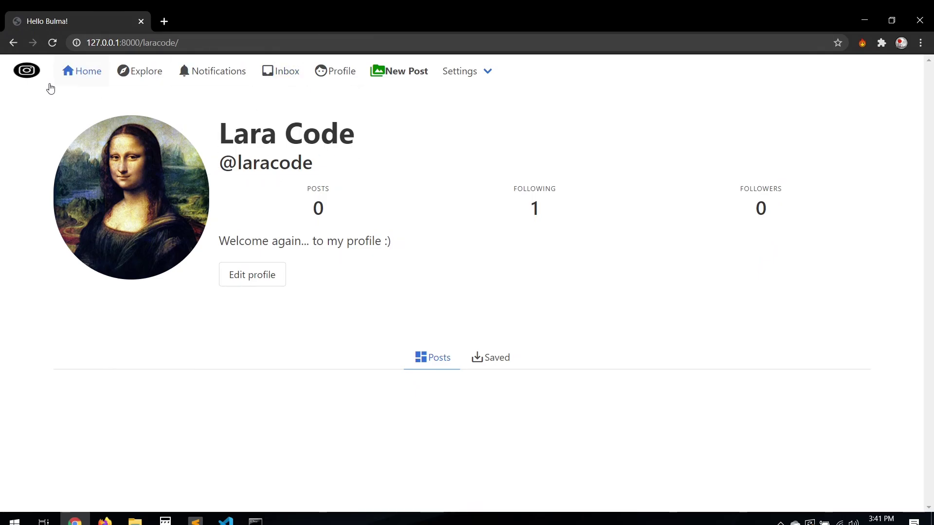
- Review the nebula post's detail page from the feed and return to the home feed
left_click(79, 72)
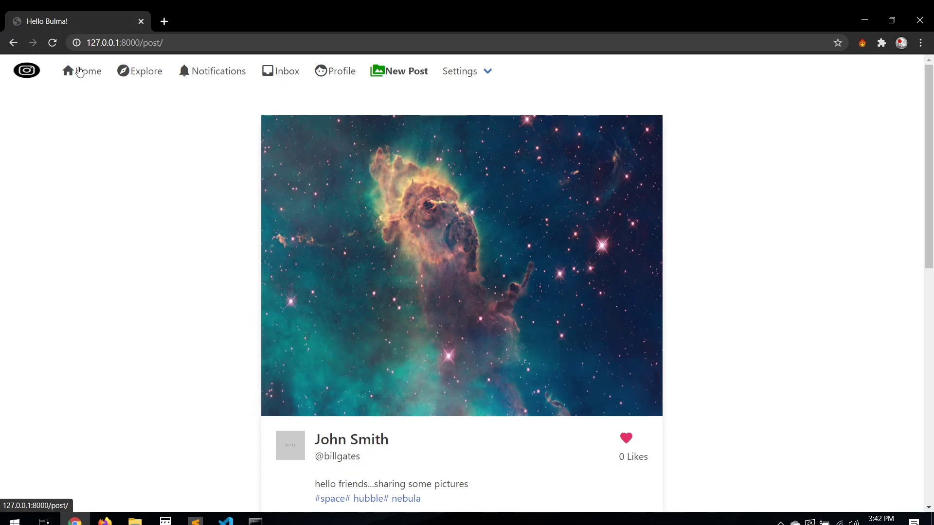
scroll(340, 311, "down", 3)
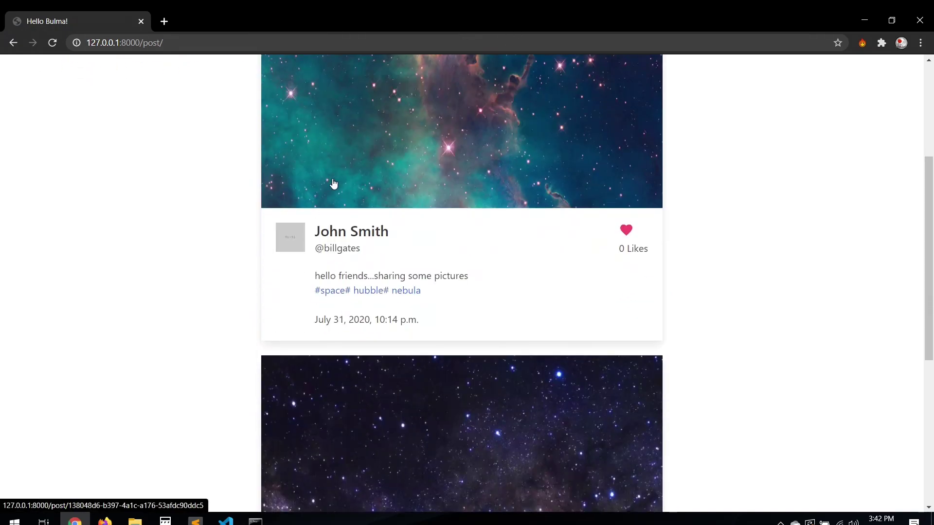
left_click(335, 208)
scroll(208, 409, "down", 6)
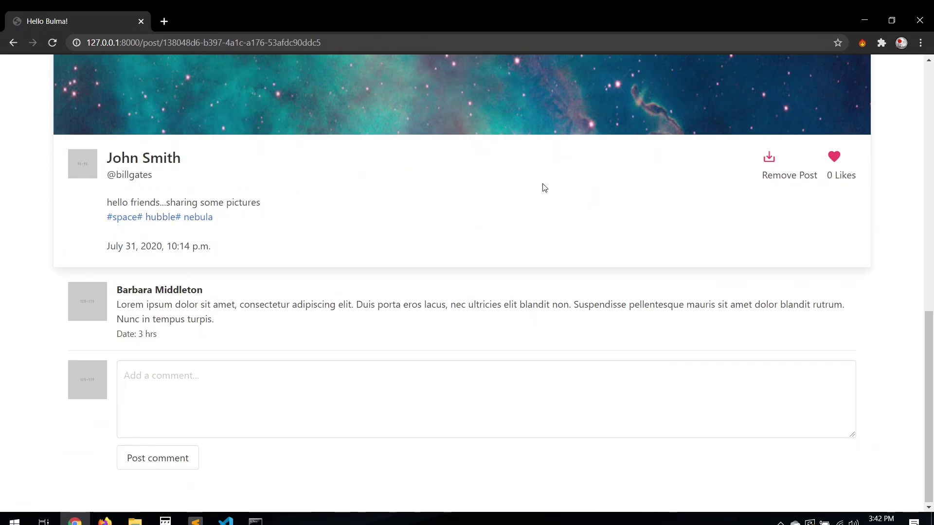
scroll(304, 326, "up", 6)
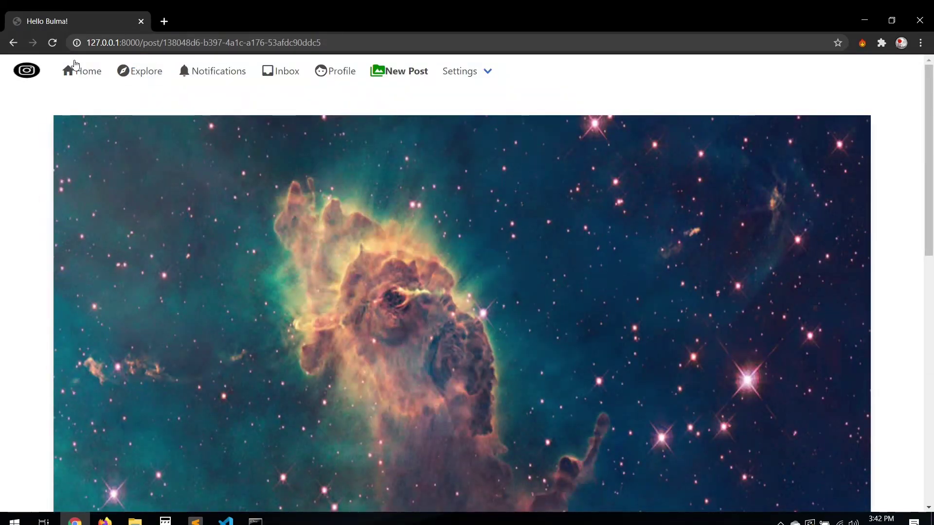
left_click(86, 73)
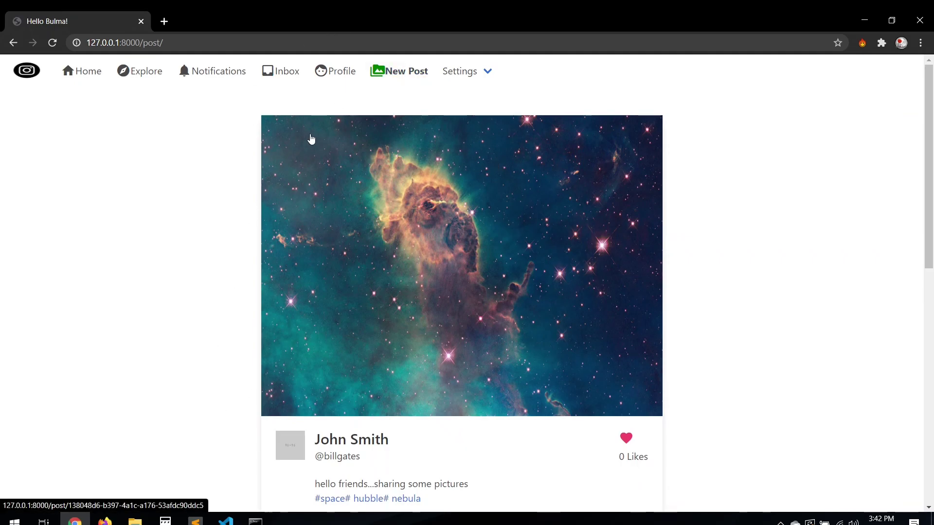
- In Sublime Text open instagram_clone > templates > index.html and place the caret after the figure tag on line 19
left_click(195, 520)
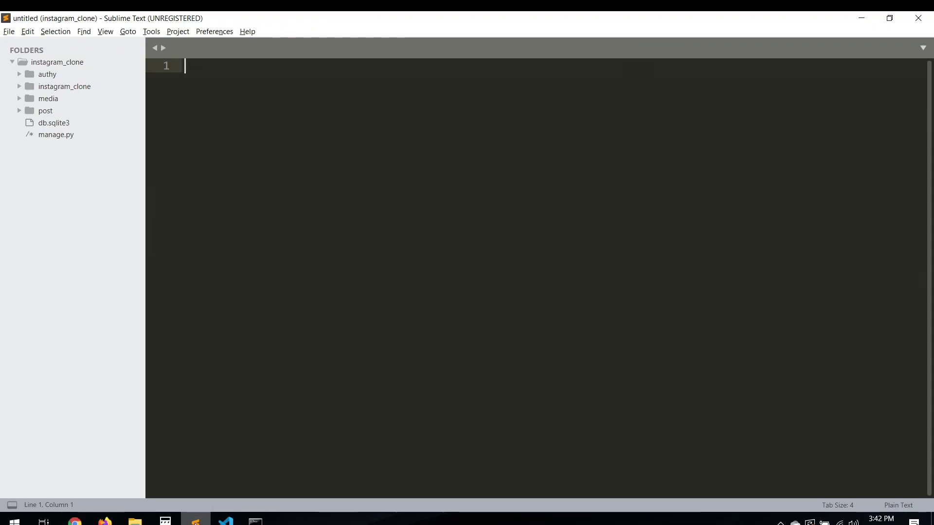
left_click(31, 83)
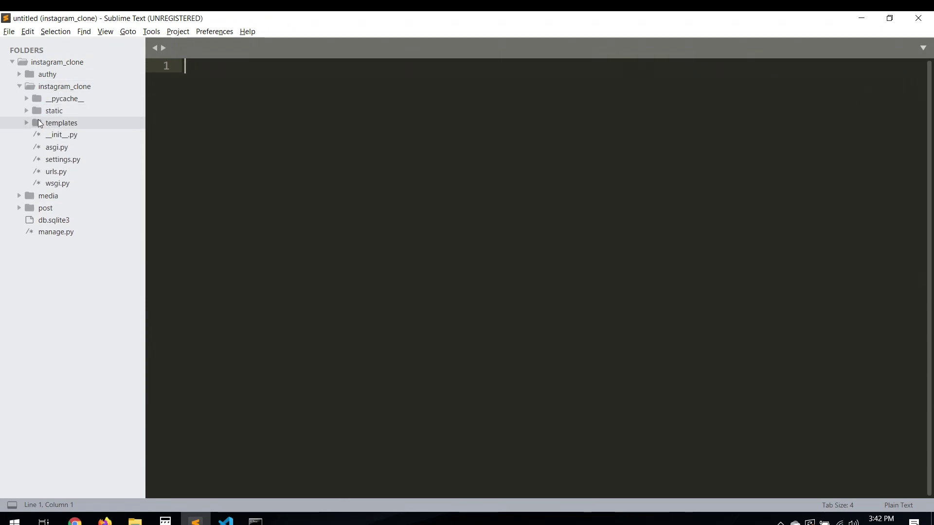
left_click(62, 123)
left_click(71, 134)
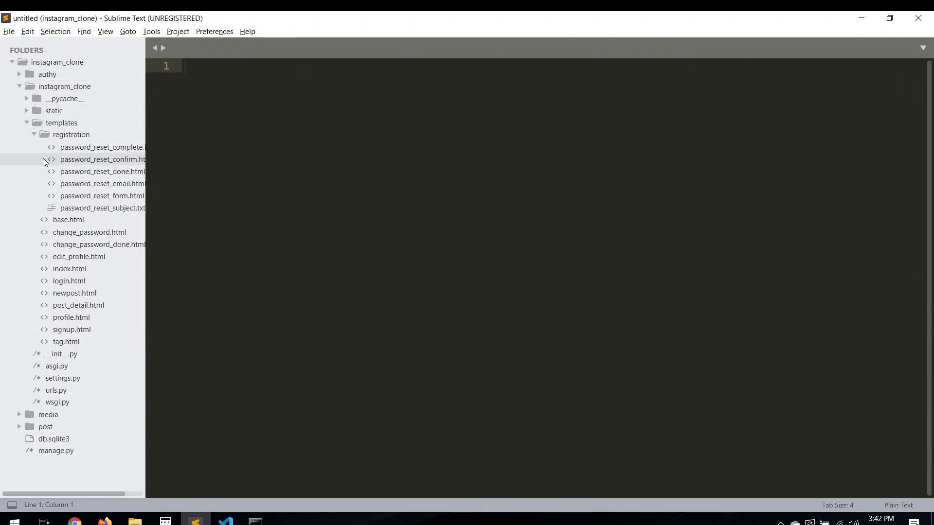
left_click(63, 136)
left_click(61, 198)
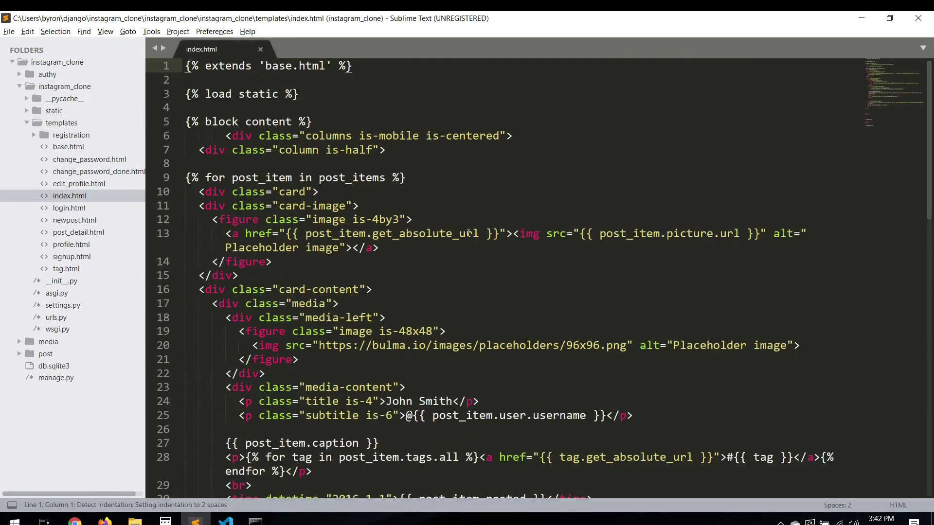
scroll(468, 234, "down", 2)
scroll(339, 125, "down", 2)
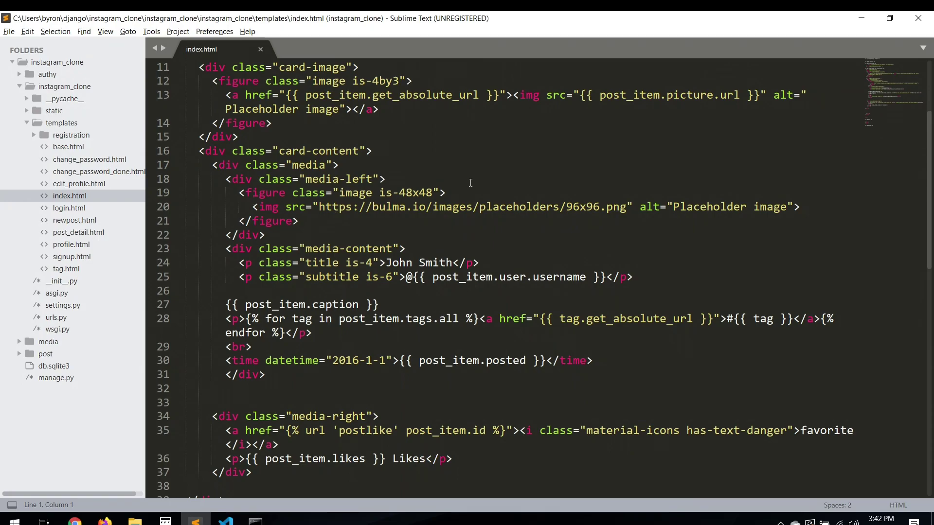
left_click(456, 192)
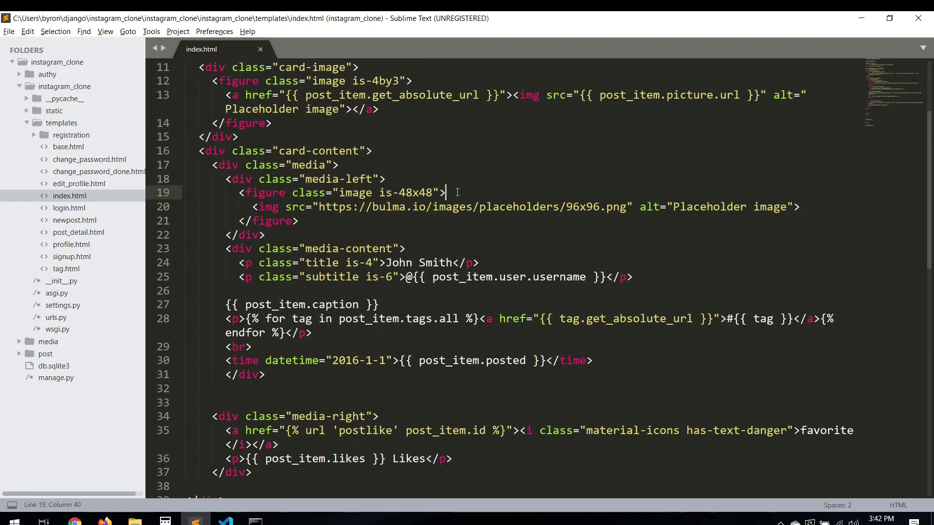
- Start a template tag on a new line under the figure tag, cleaning up the auto-inserted braces
key("Return")
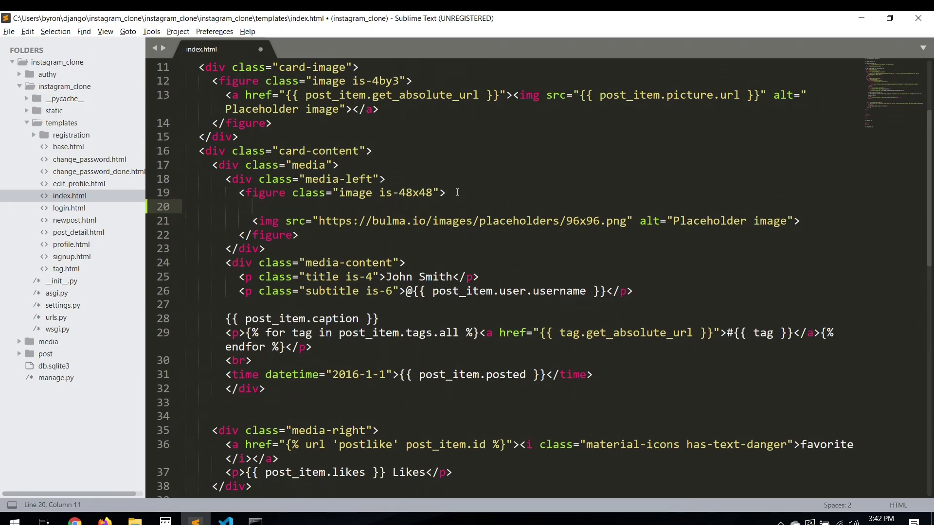
type("{{")
key("BackSpace")
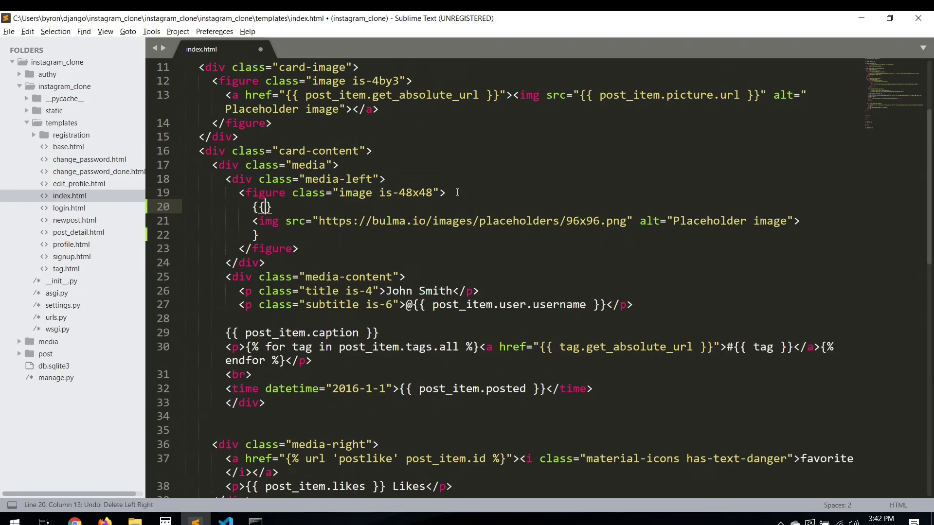
key("ctrl+z")
type("{")
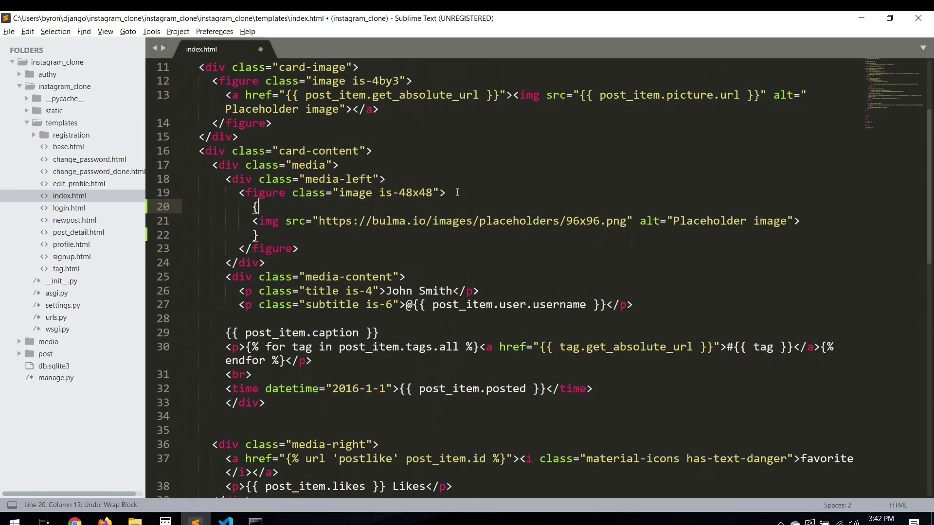
type("}")
left_click(254, 234)
key("BackSpace")
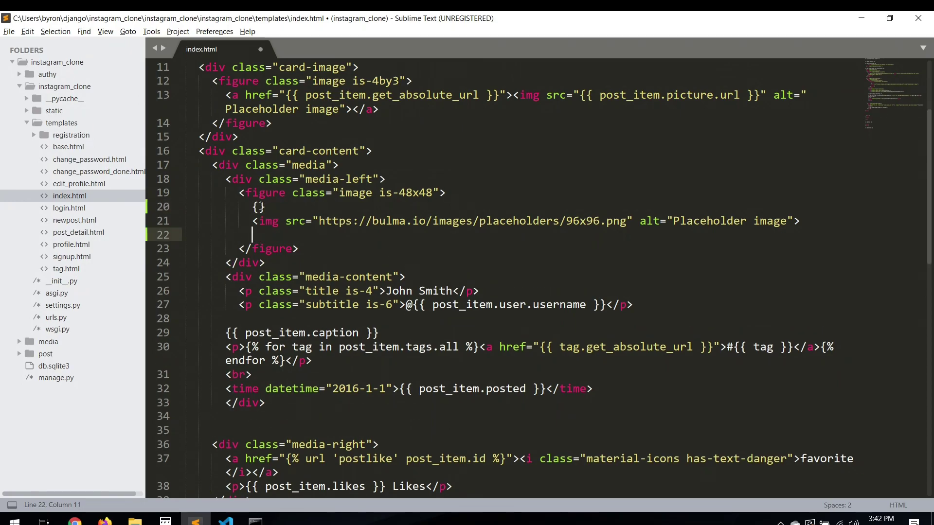
left_click(259, 207)
type("%%")
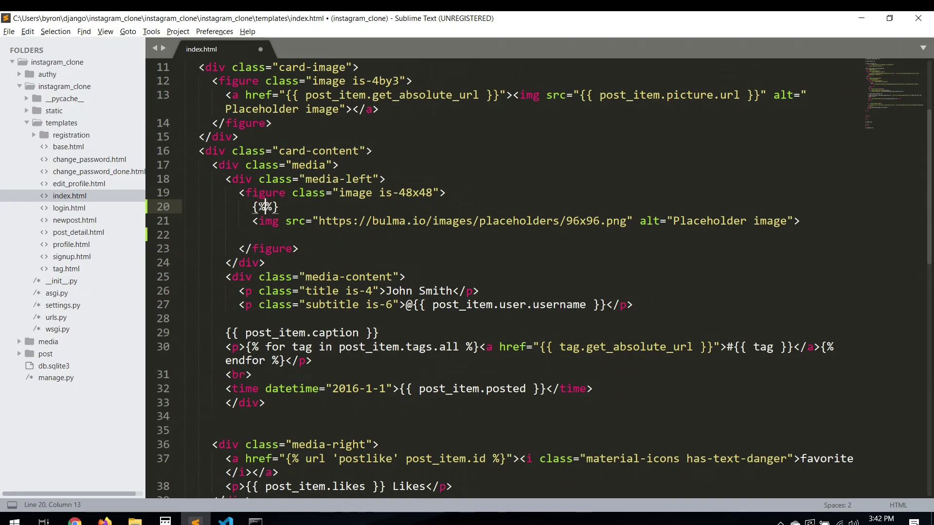
type(" if")
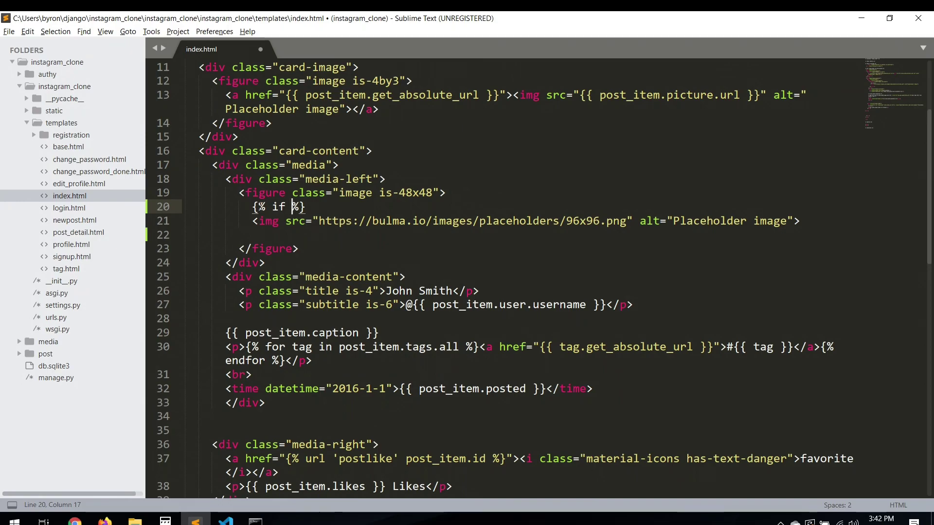
- Complete the condition as {% if post_item.user.profile.picture %} using the copied post_item name
double_click(478, 308)
left_click(538, 305)
left_click(451, 291)
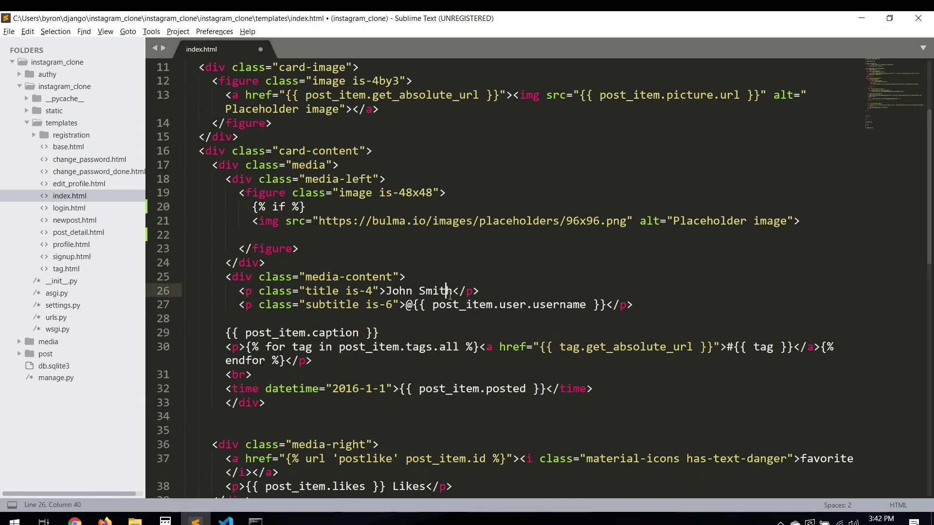
double_click(455, 307)
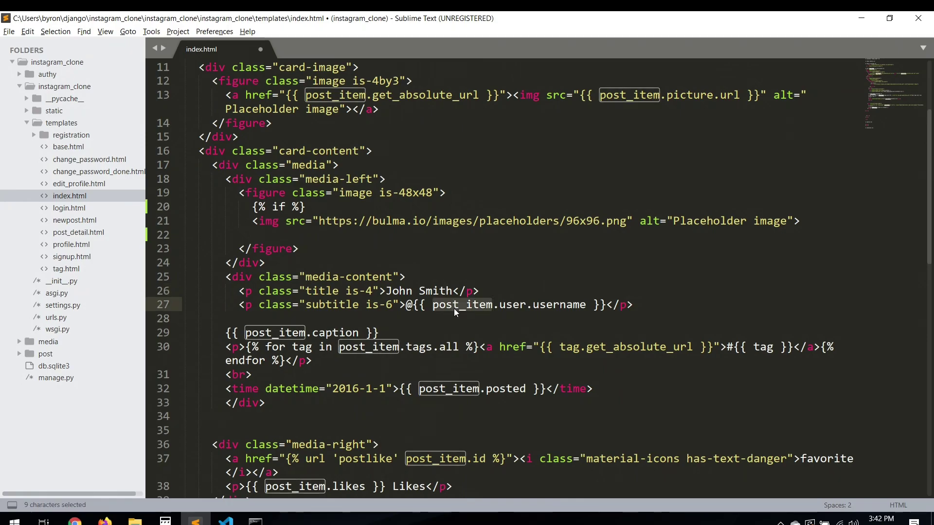
key("ctrl+c")
left_click(285, 207)
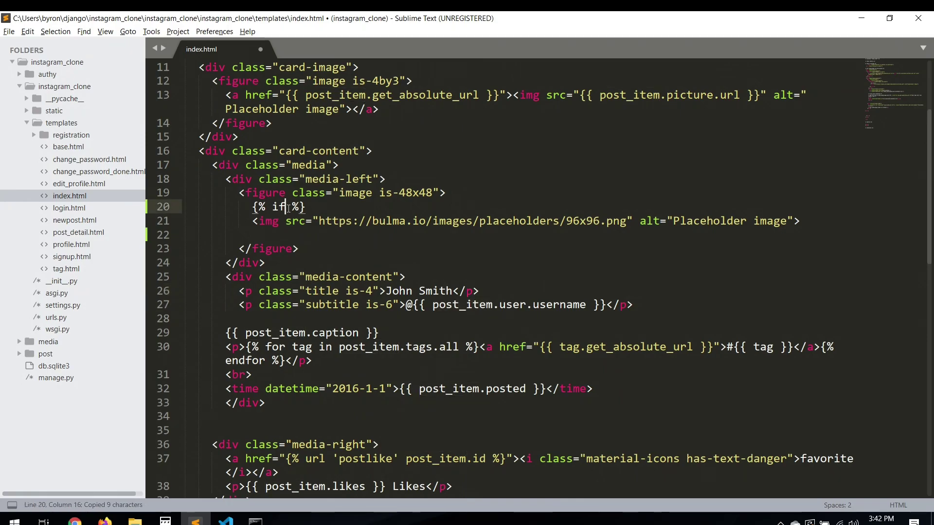
key("ctrl+v")
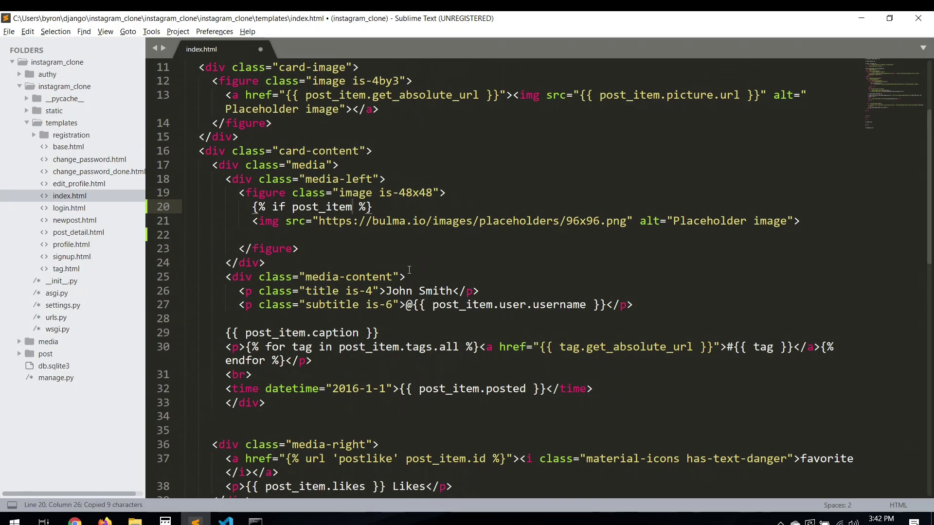
type(".user")
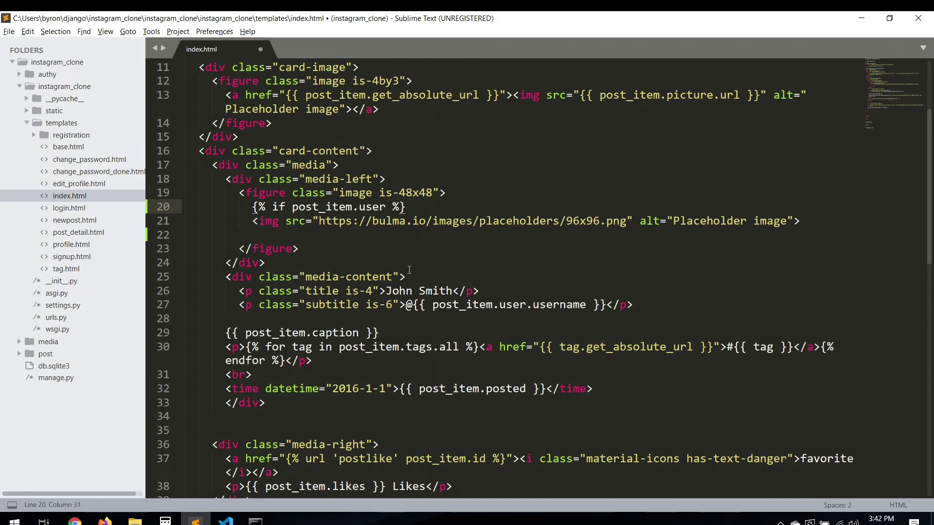
type(".profi")
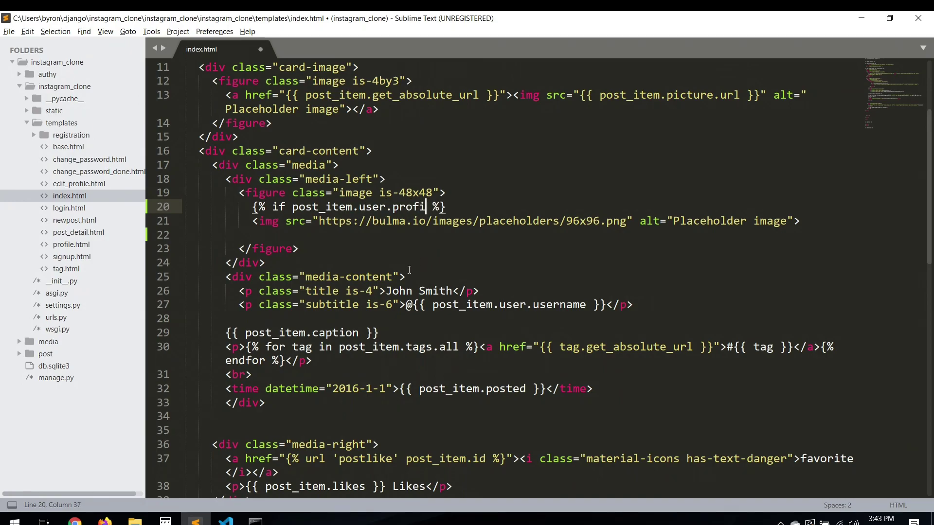
type("le")
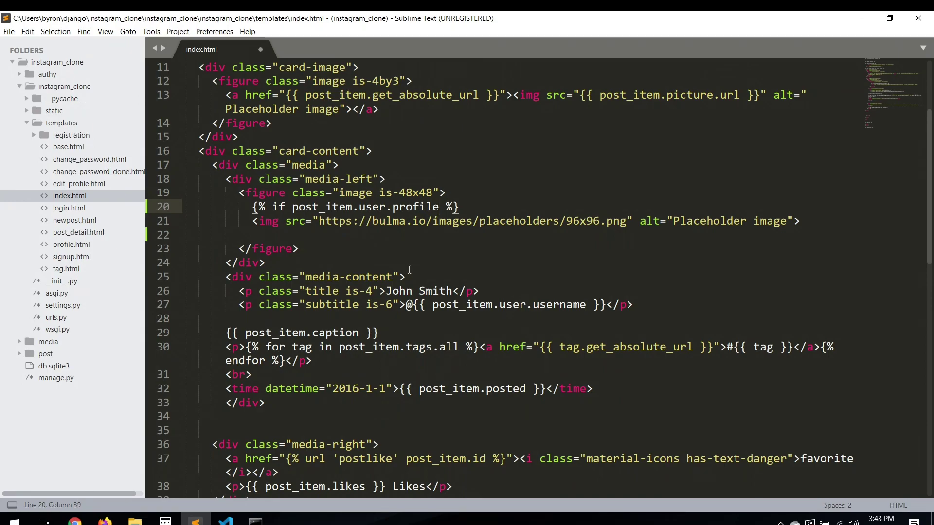
type(".")
type("picture")
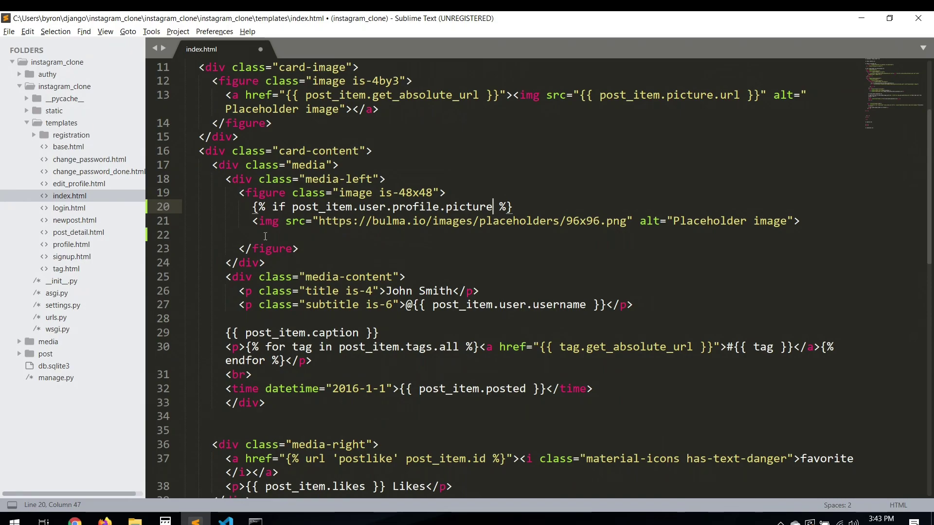
- Indent the avatar img inside the if block and add an {% else %} tag below it
left_click_drag(253, 207, 513, 206)
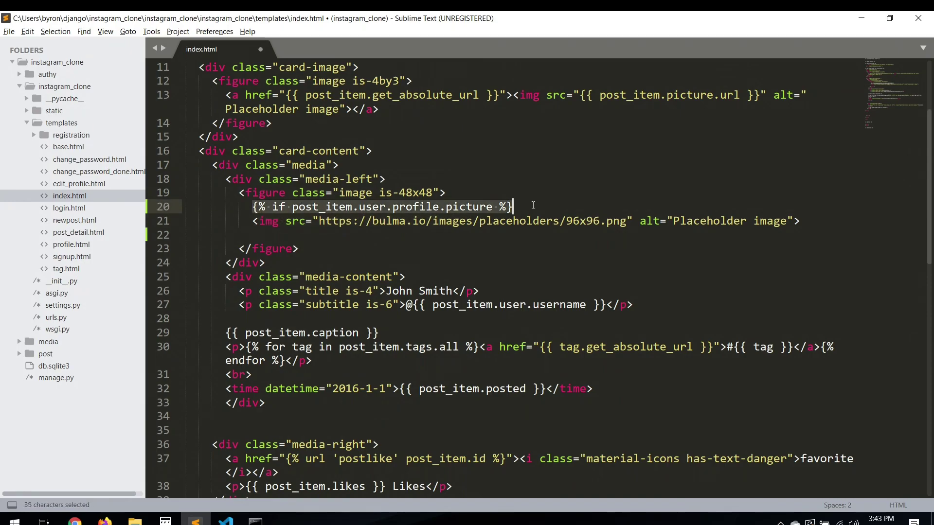
key("ctrl+c")
left_click(322, 235)
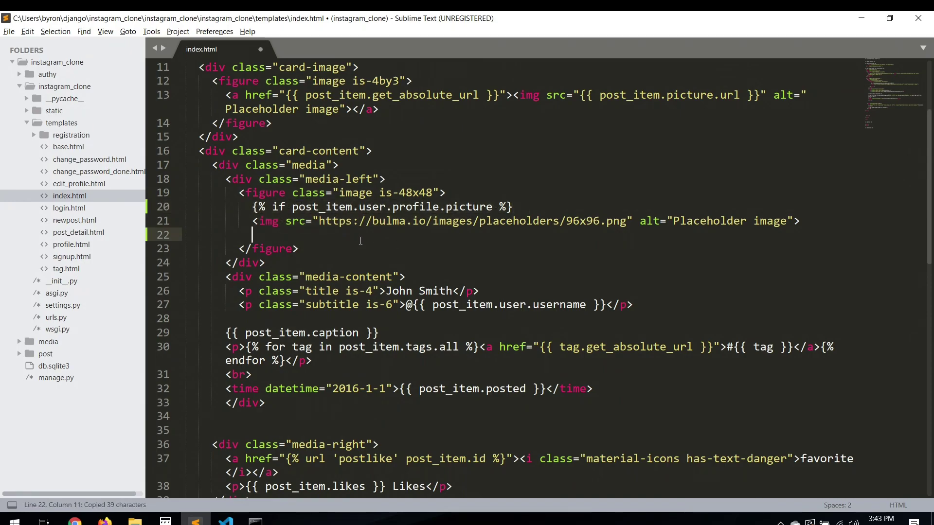
key("ctrl+v")
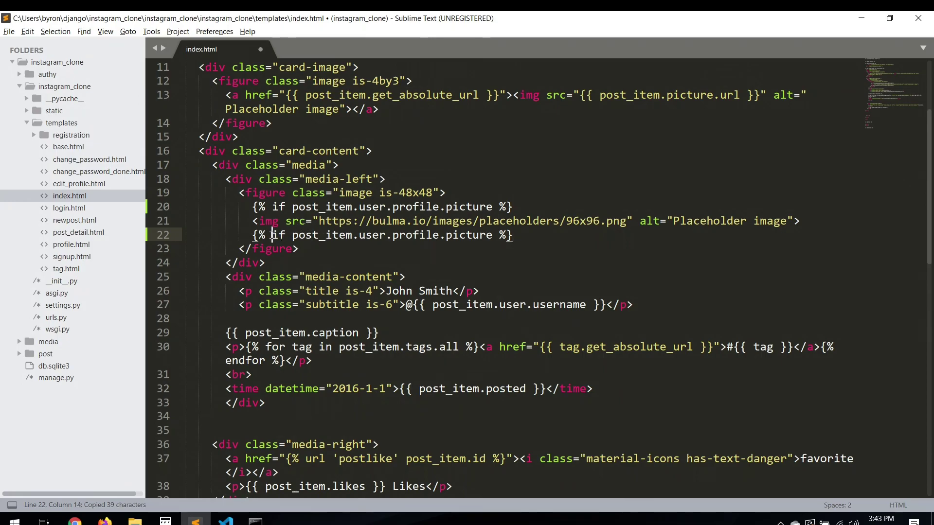
left_click_drag(272, 235, 493, 236)
type("endi")
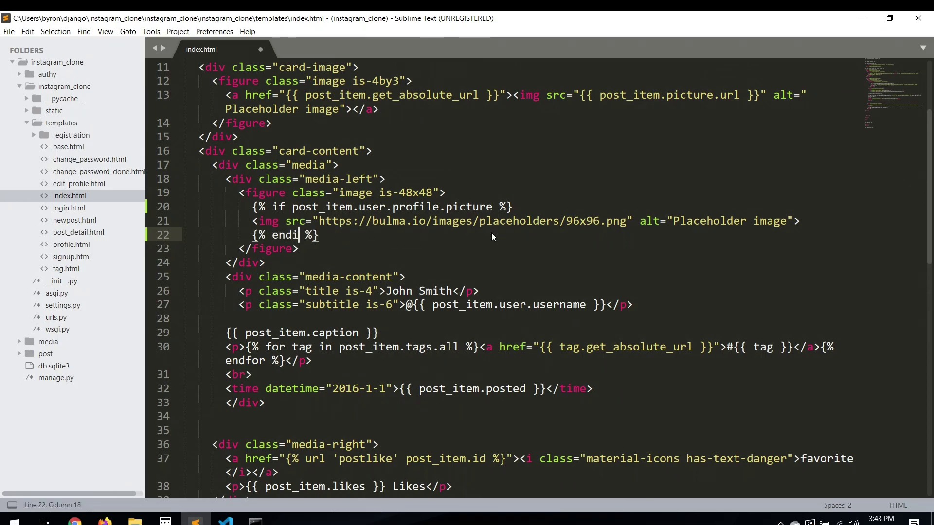
type("f")
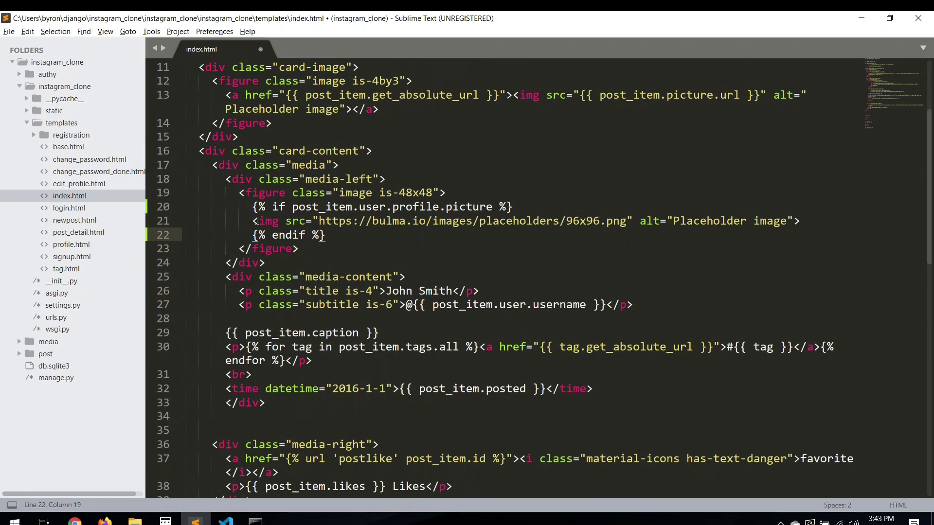
left_click(256, 221)
key("Tab")
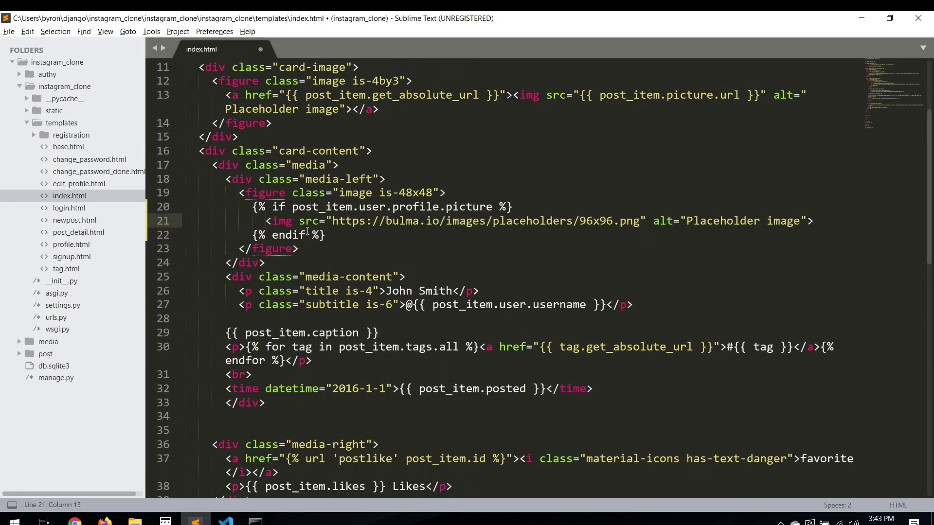
left_click(307, 234)
key("BackSpace")
key("BackSpace")
key("BackSpace")
key("BackSpace")
type("lse")
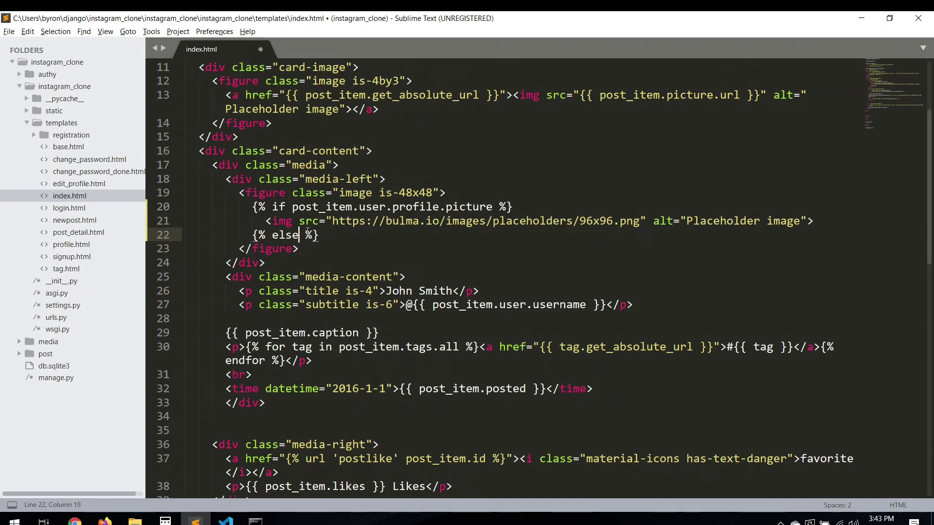
- Close the block with {% endif %} and leave an empty line inside the else branch
left_click_drag(319, 234, 252, 234)
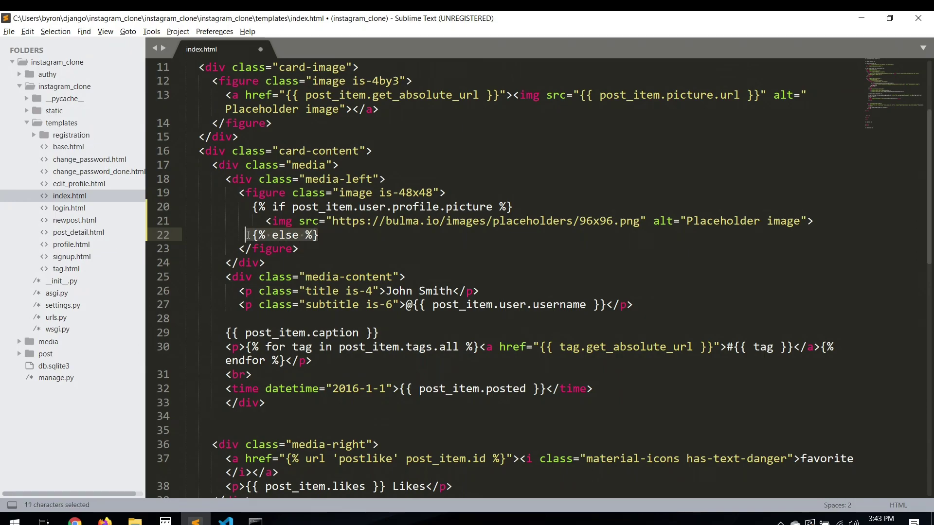
key("ctrl+c")
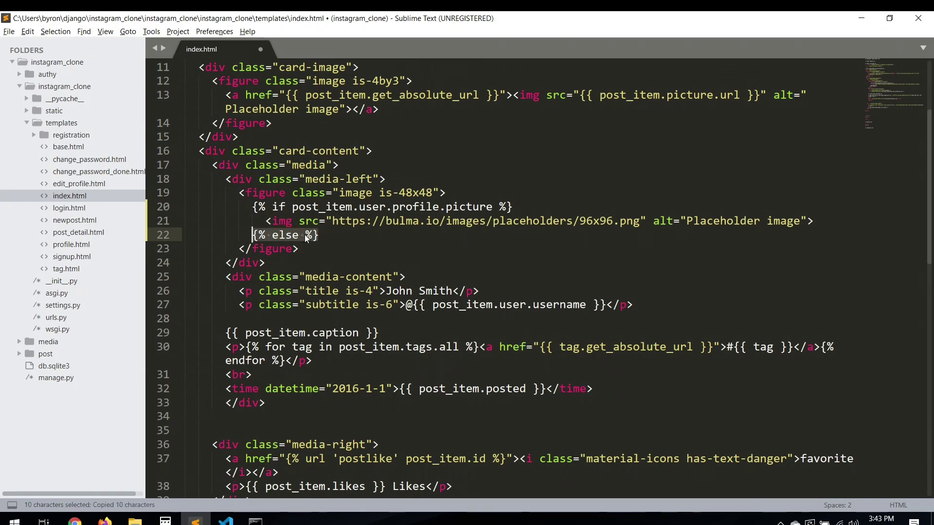
left_click(319, 235)
key("Return")
key("ctrl+v")
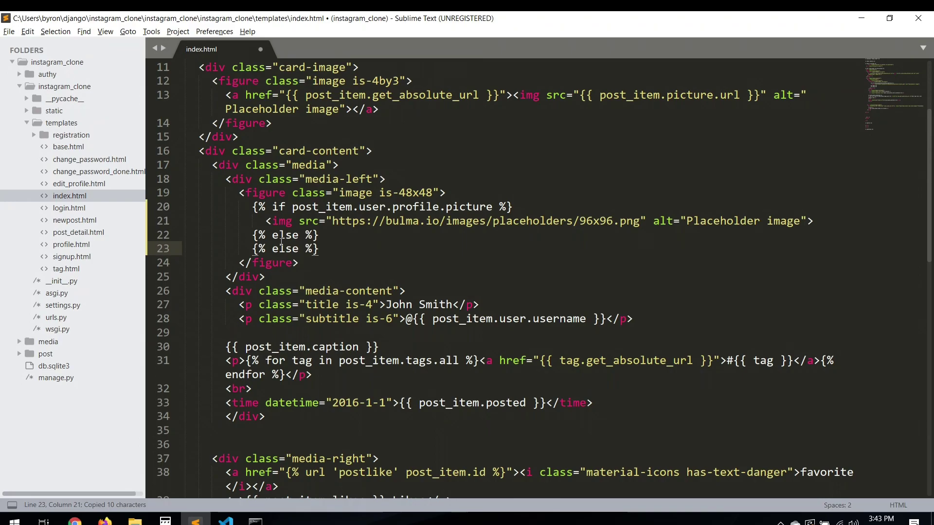
double_click(276, 248)
type("e")
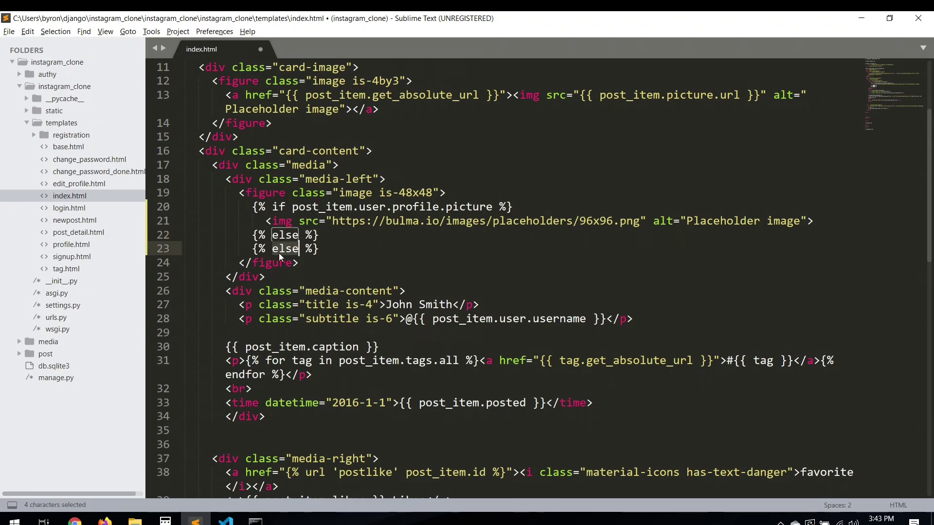
type("nd")
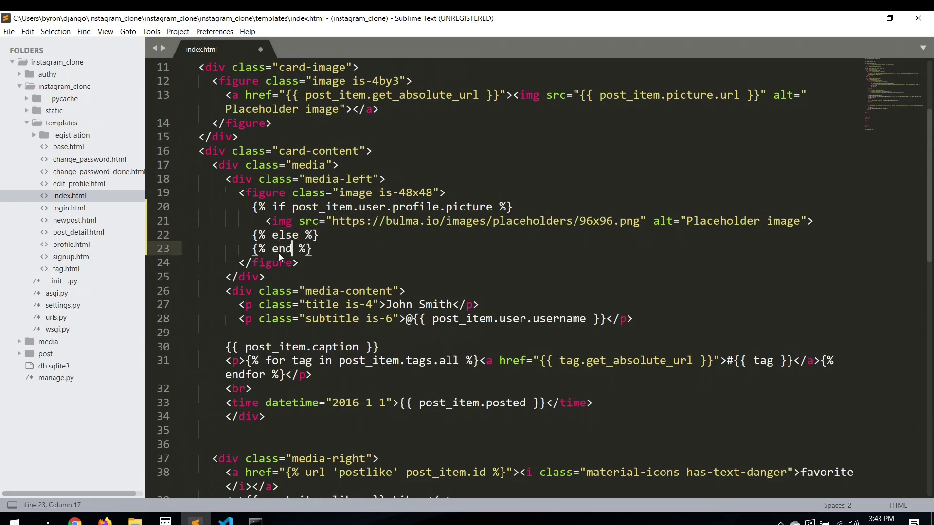
type("if")
key("BackSpace")
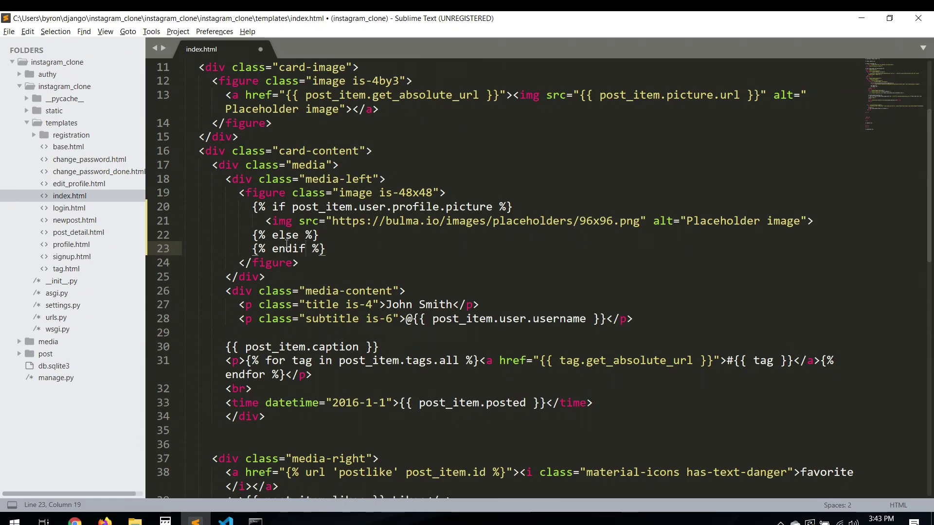
left_click(334, 240)
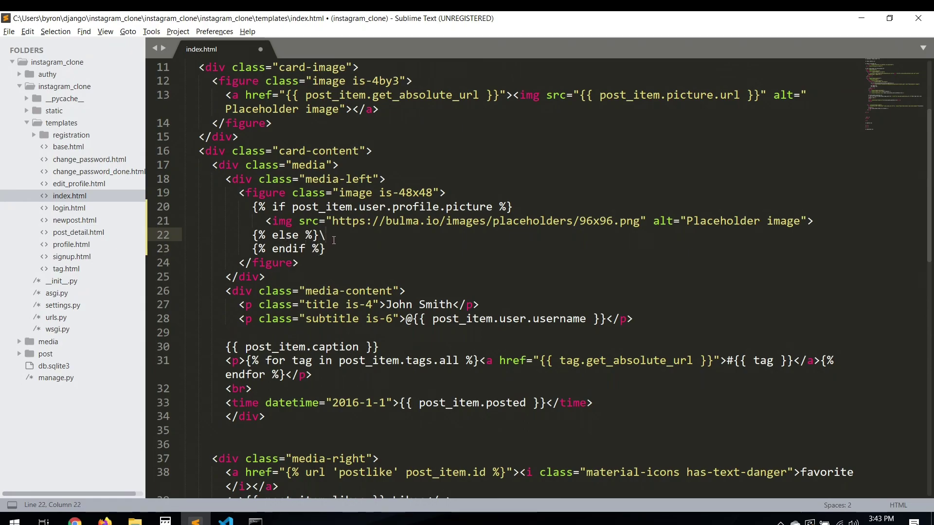
key("Return")
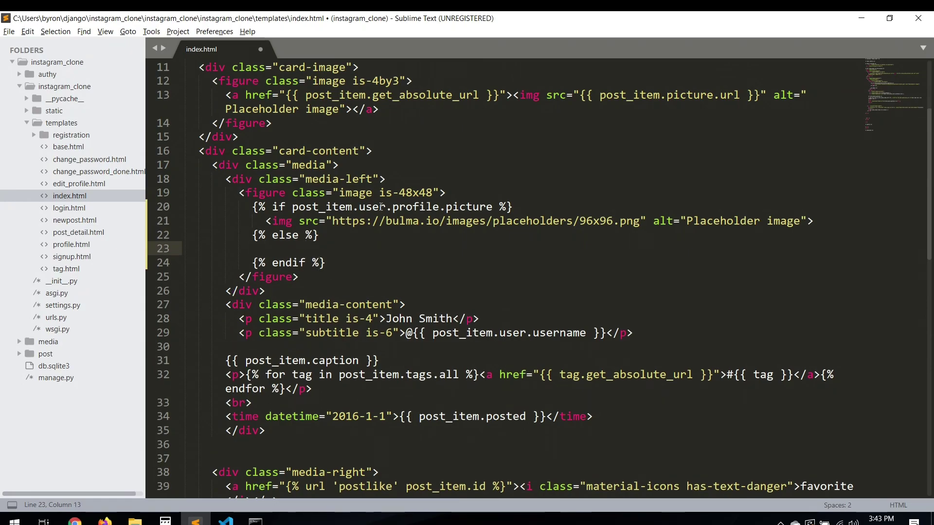
- Copy the placeholder image tag into the else branch
left_click_drag(269, 221, 816, 219)
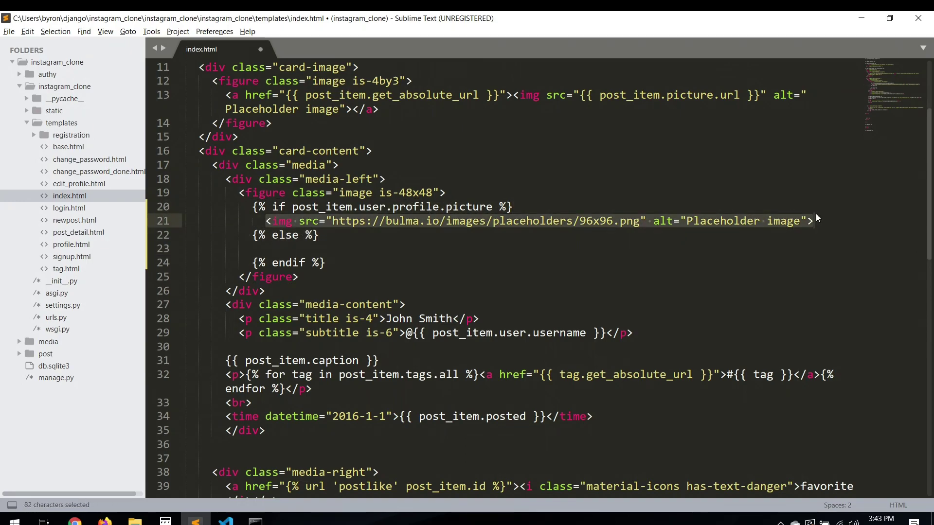
key("ctrl+c")
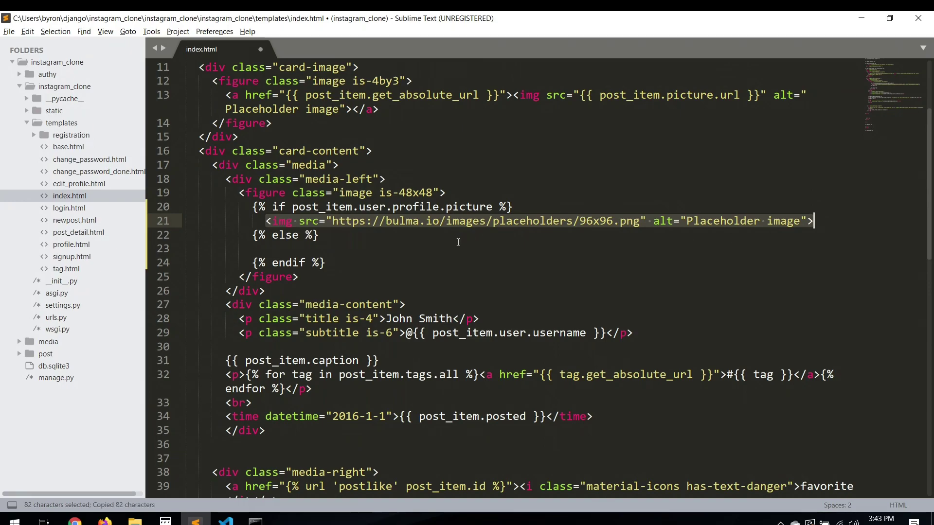
left_click(408, 249)
key("ctrl+v")
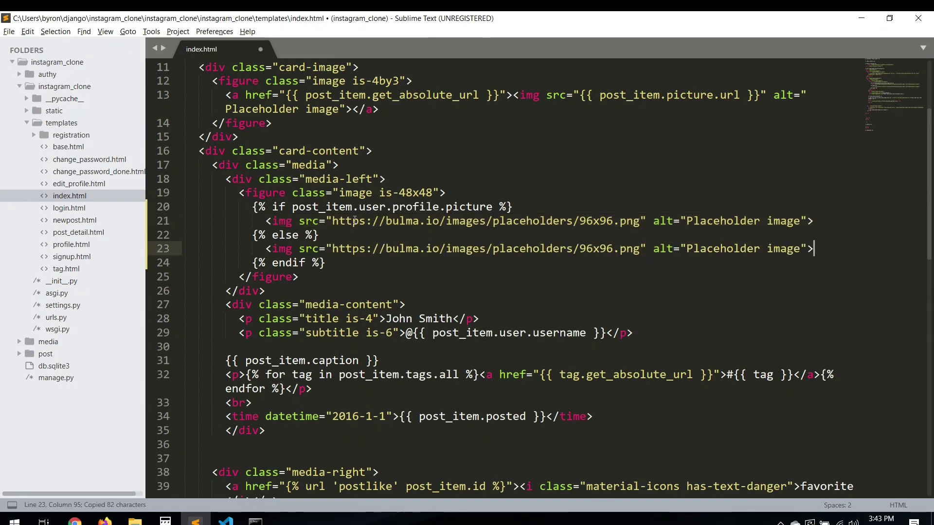
- Point the if-branch img src at post_item.user.profile.picture.url, save index.html and switch to the browser
left_click_drag(333, 221, 641, 220)
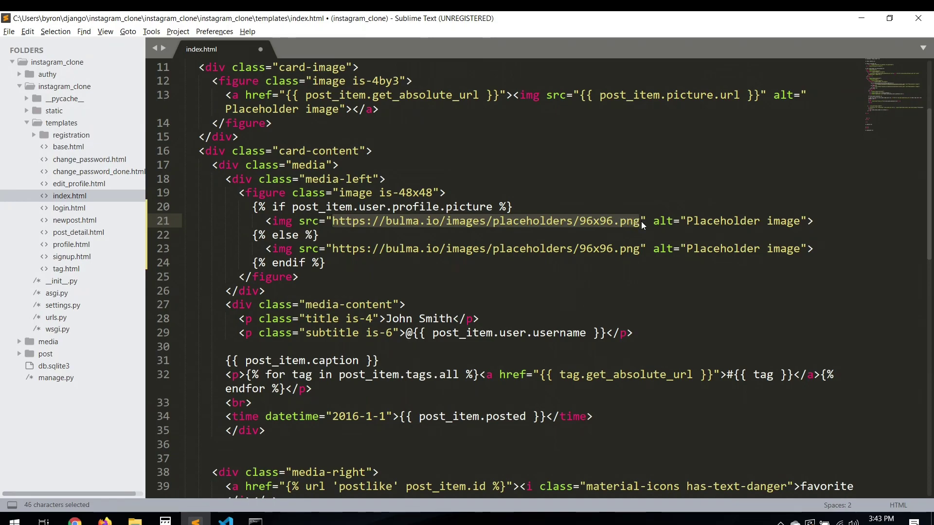
left_click(579, 95)
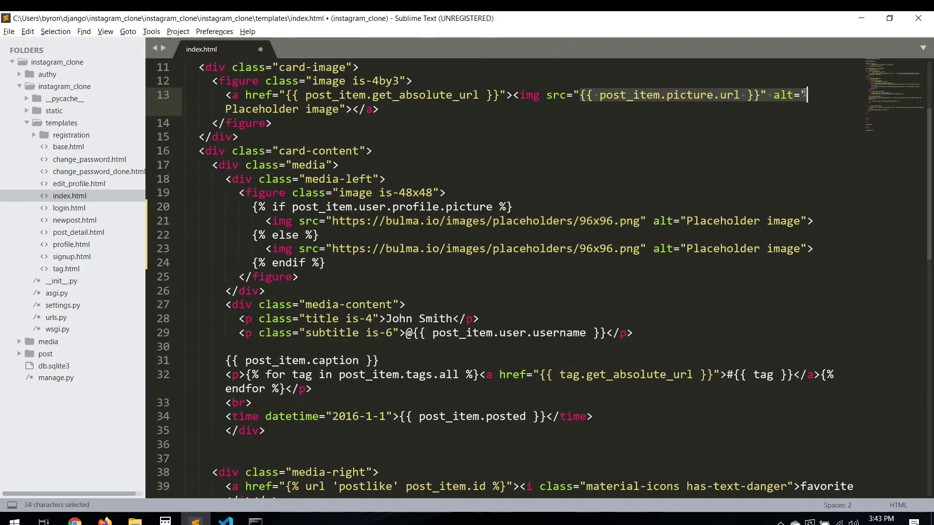
left_click_drag(578, 95, 761, 97)
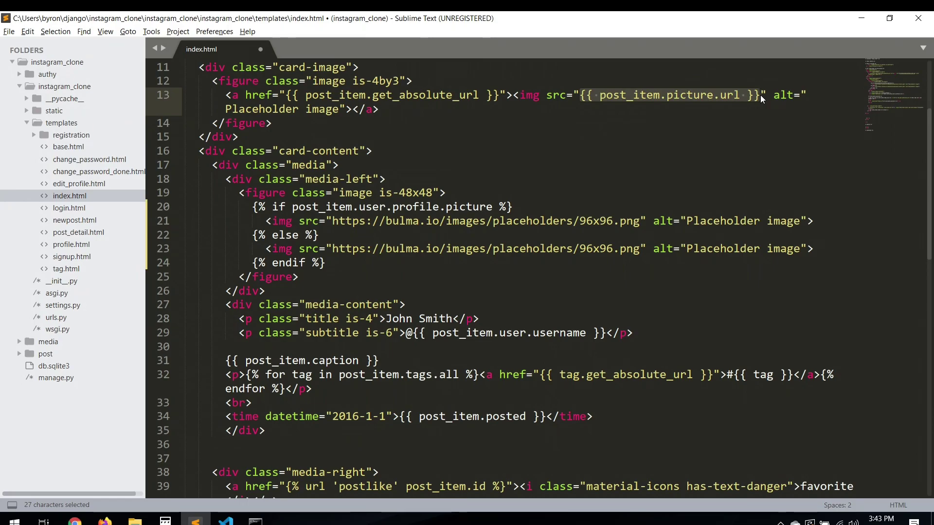
key("ctrl+c")
left_click_drag(333, 220, 640, 221)
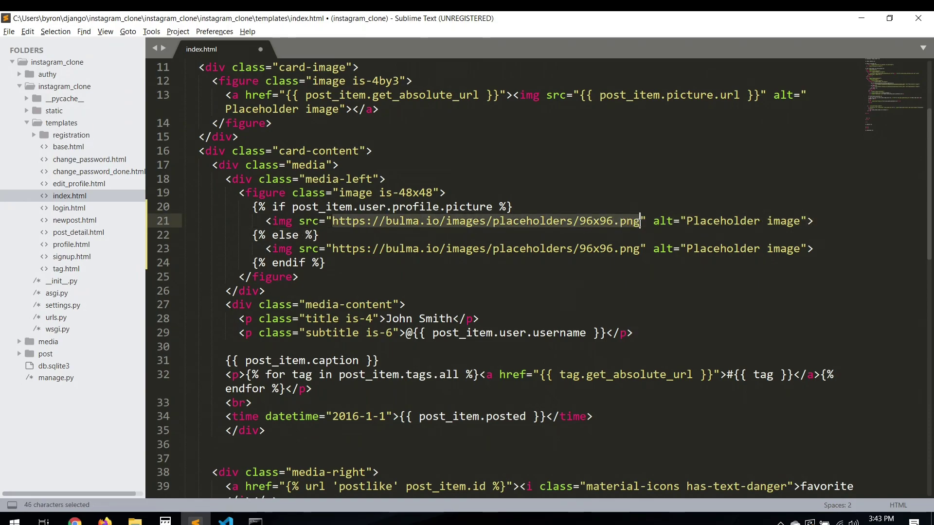
key("ctrl+v")
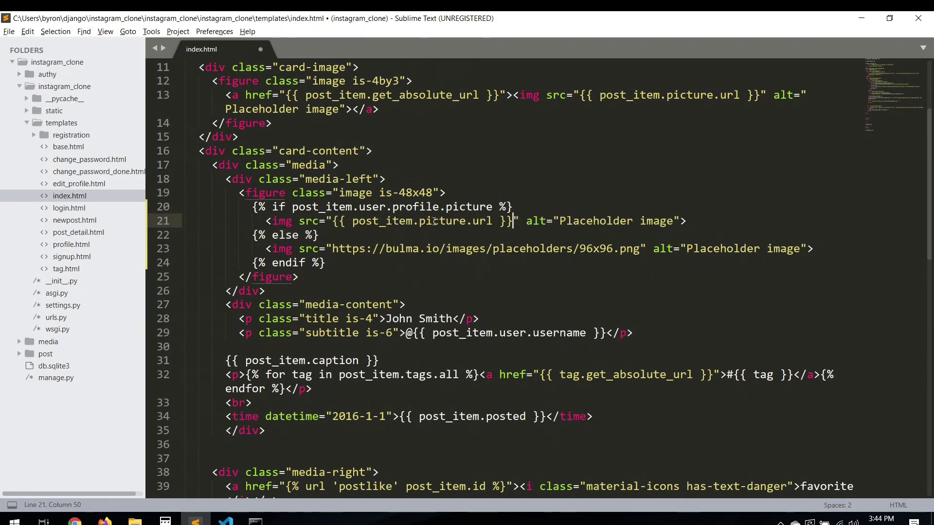
double_click(434, 222)
type("us")
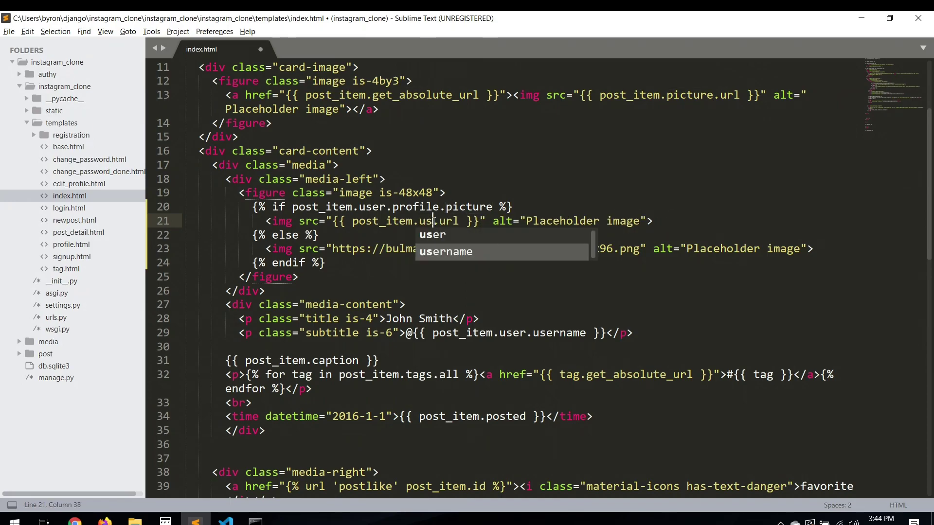
type("er.pro")
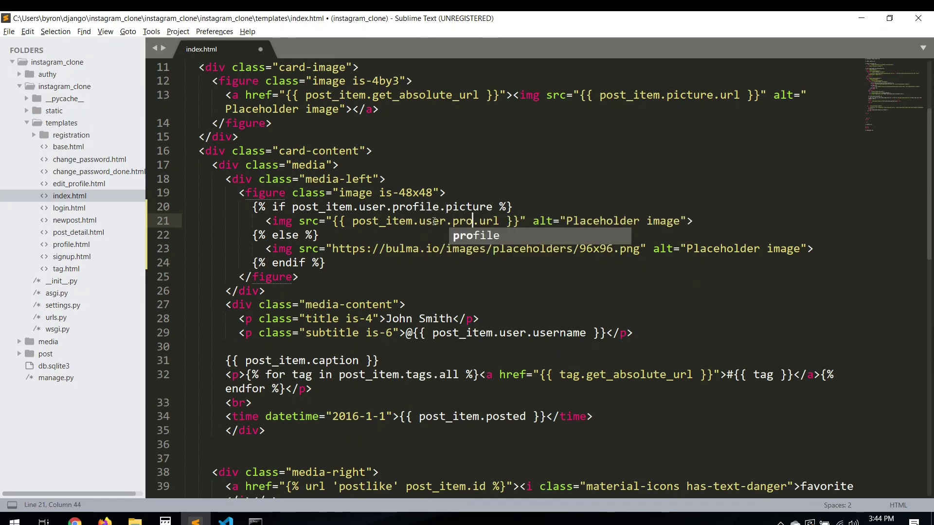
type("file.p")
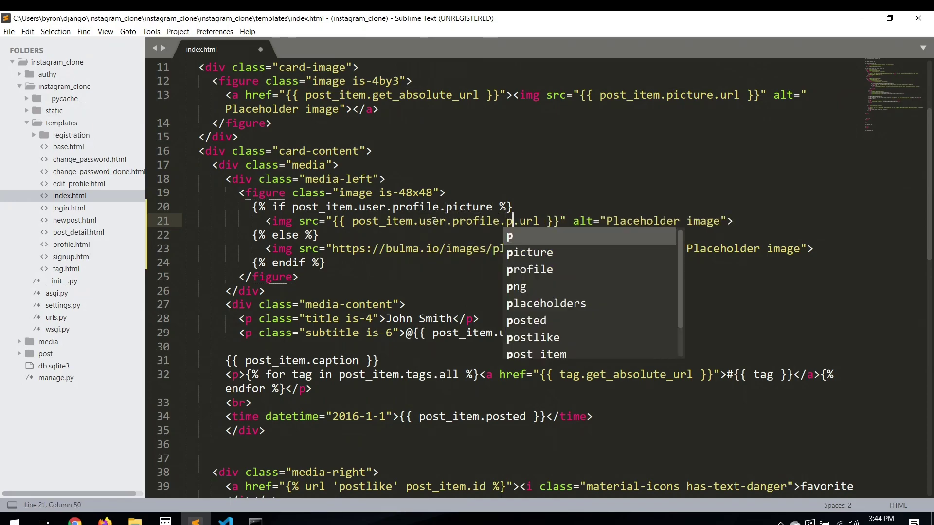
type("icture")
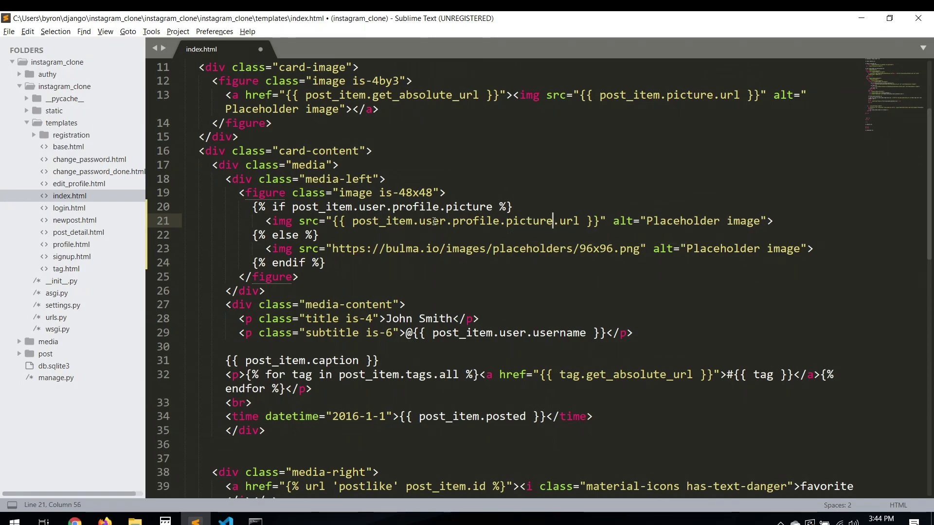
key("ctrl+s")
key("alt+Tab")
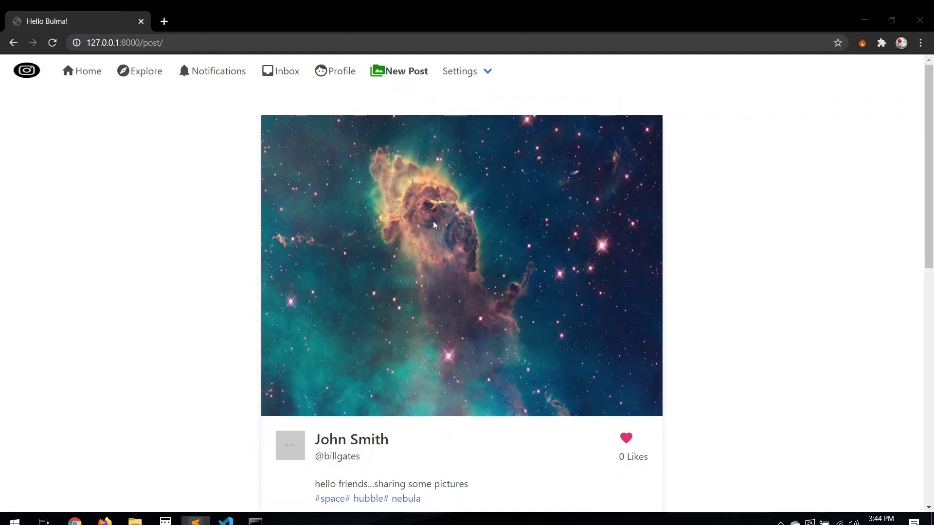
scroll(364, 329, "down", 4)
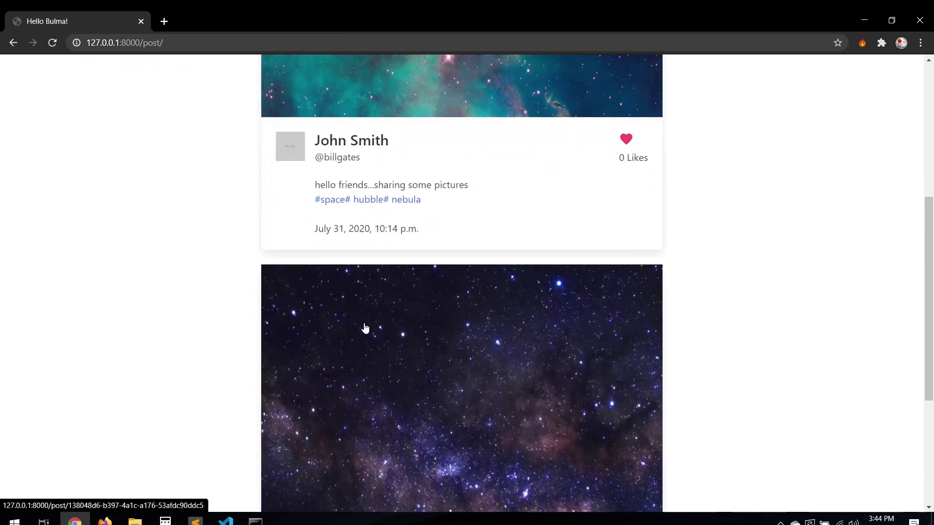
scroll(365, 328, "down", 2)
scroll(448, 190, "up", 3)
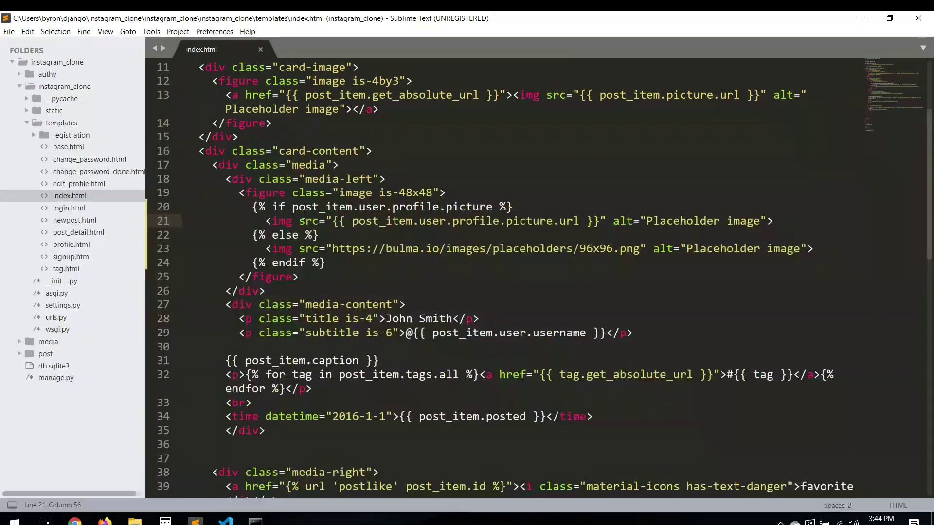
scroll(303, 213, "down", 3)
scroll(342, 301, "up", 3)
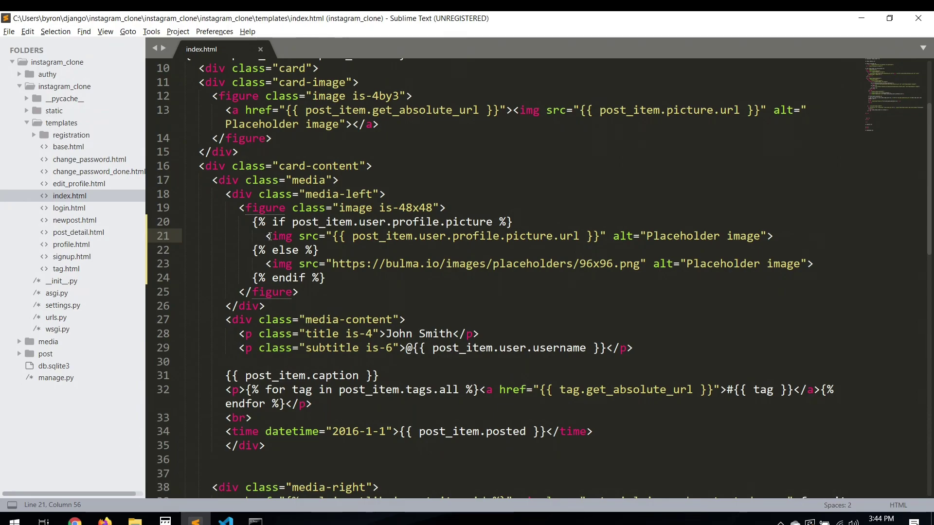
- Paste the profile-picture if-condition above the John Smith title and indent the title under it
left_click_drag(253, 222, 535, 218)
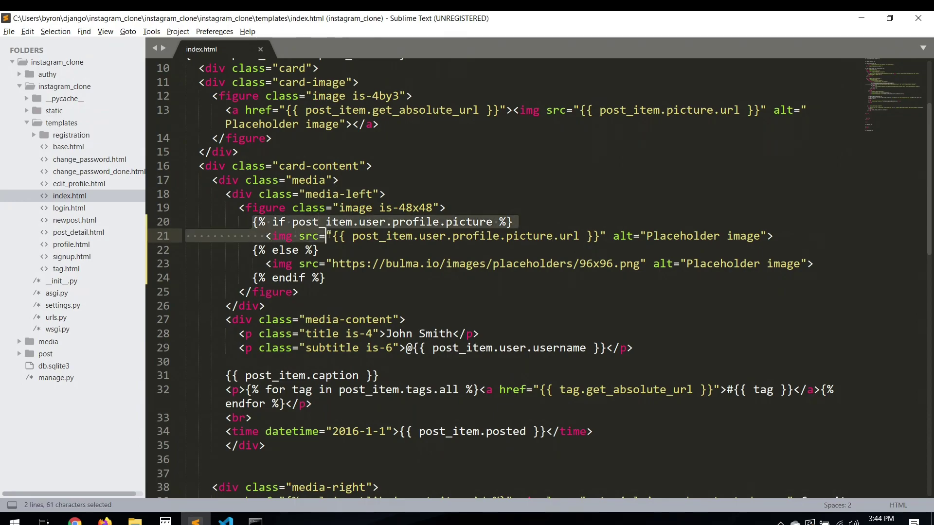
key("ctrl+c")
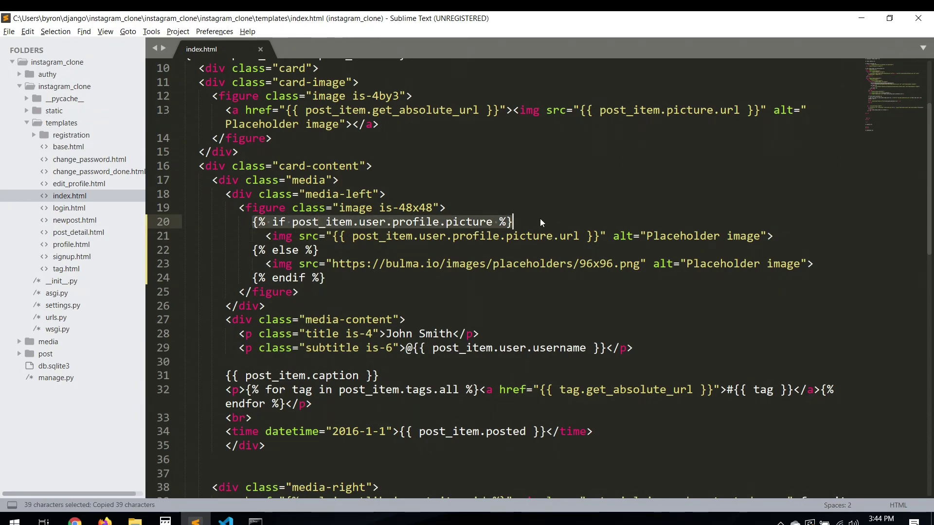
left_click(414, 320)
key("Return")
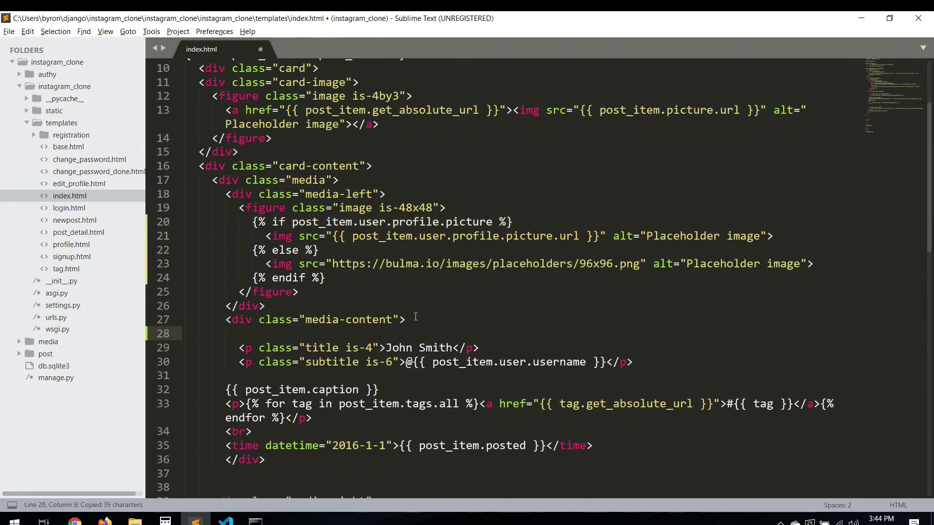
key("ctrl+v")
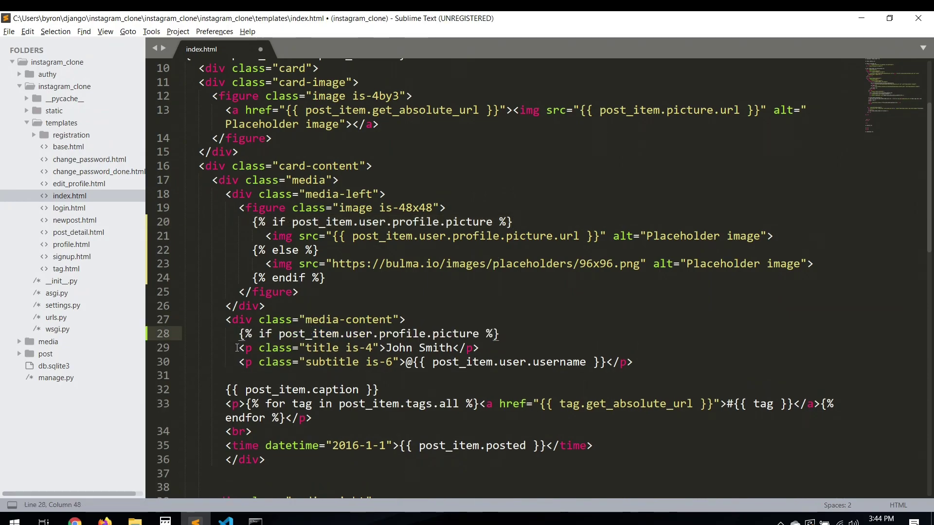
left_click(237, 347)
key("Tab")
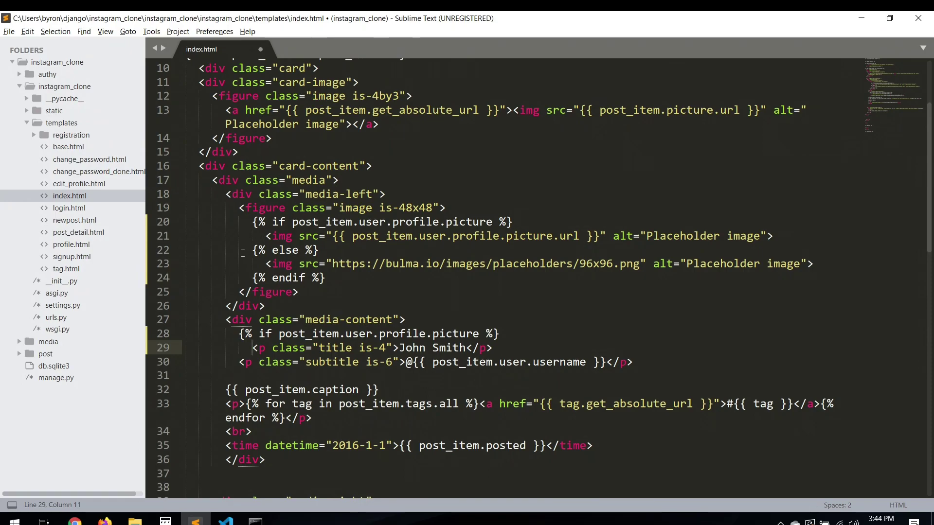
- Add the {% else %} tag on a new line after the John Smith title
mouse_move(246, 249)
left_mouse_down()
mouse_move(285, 250)
mouse_move(253, 250)
left_mouse_up()
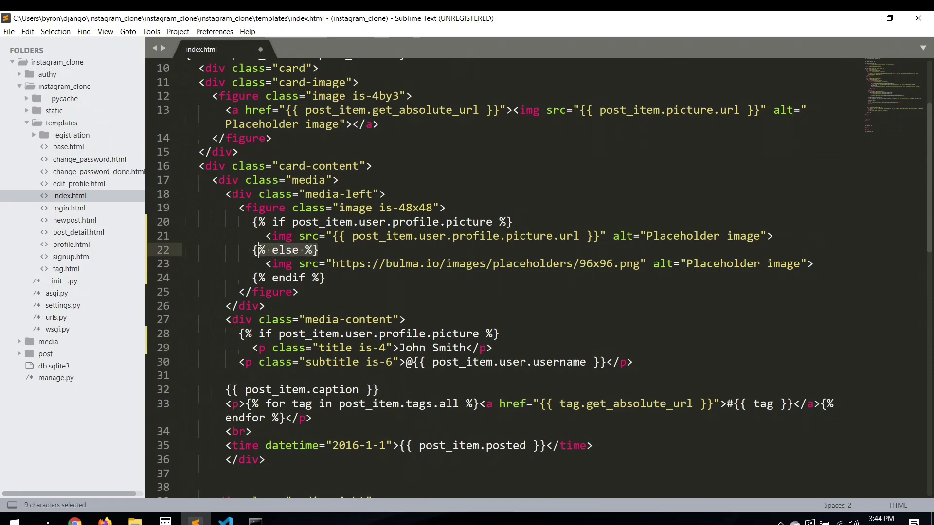
key("ctrl+c")
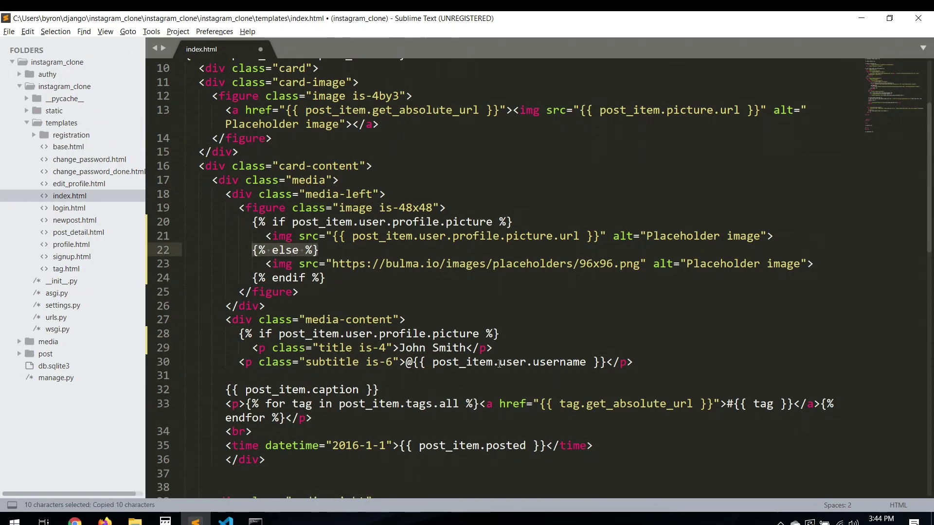
left_click(522, 353)
key("Return")
key("BackSpace")
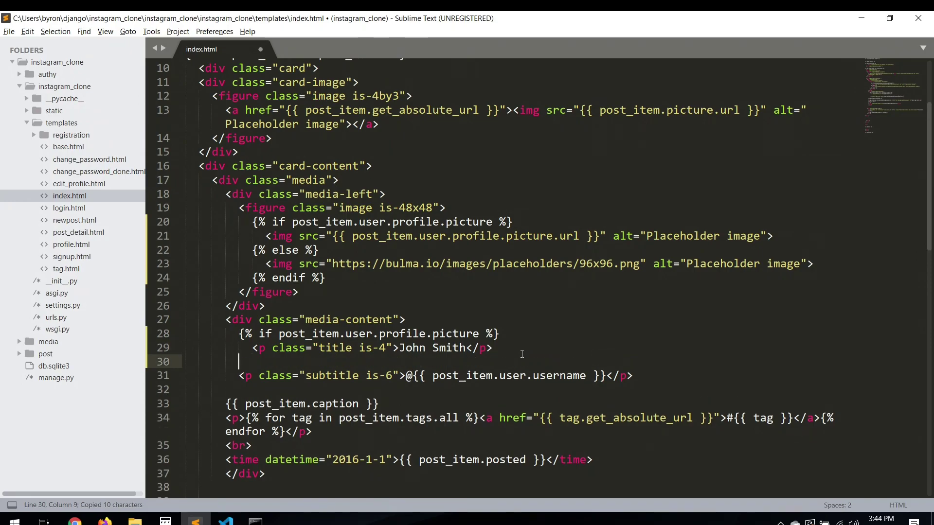
key("ctrl+v")
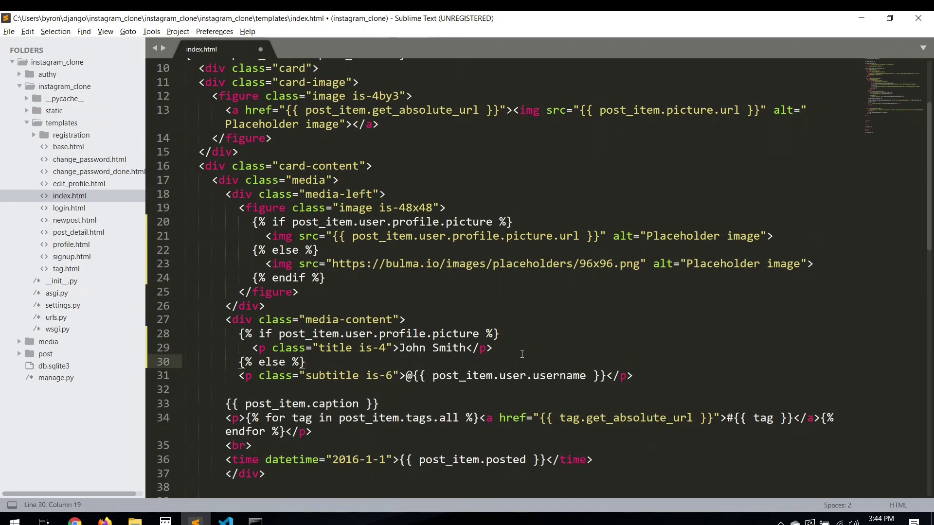
key("Return")
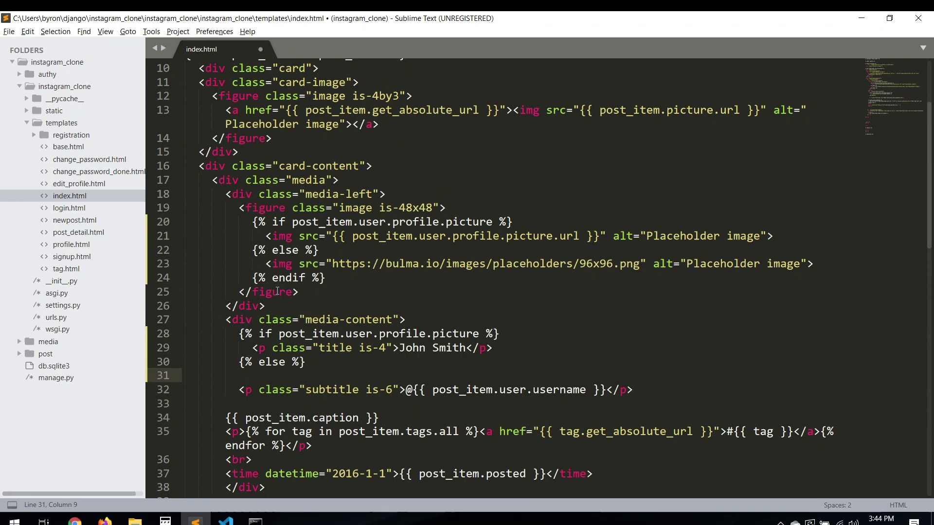
- Add the {% endif %} tag after the else line
left_click_drag(251, 277, 329, 279)
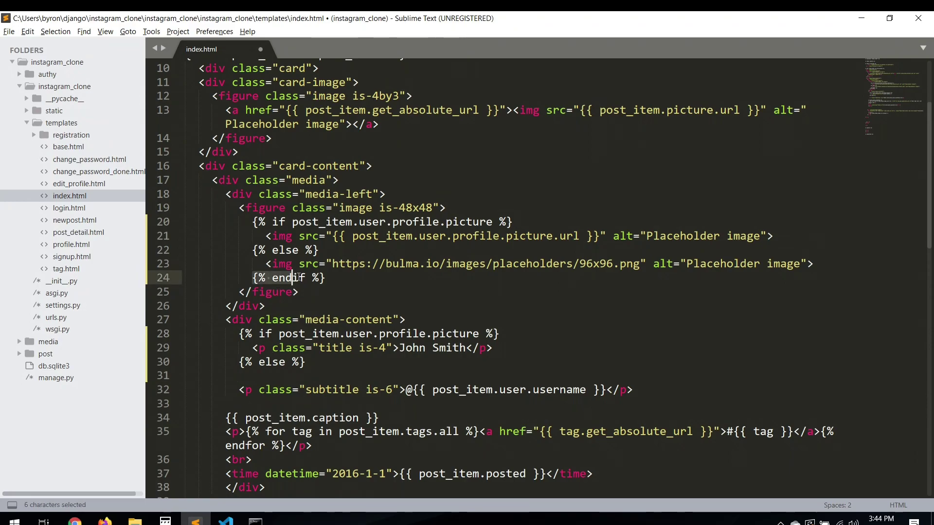
key("ctrl+c")
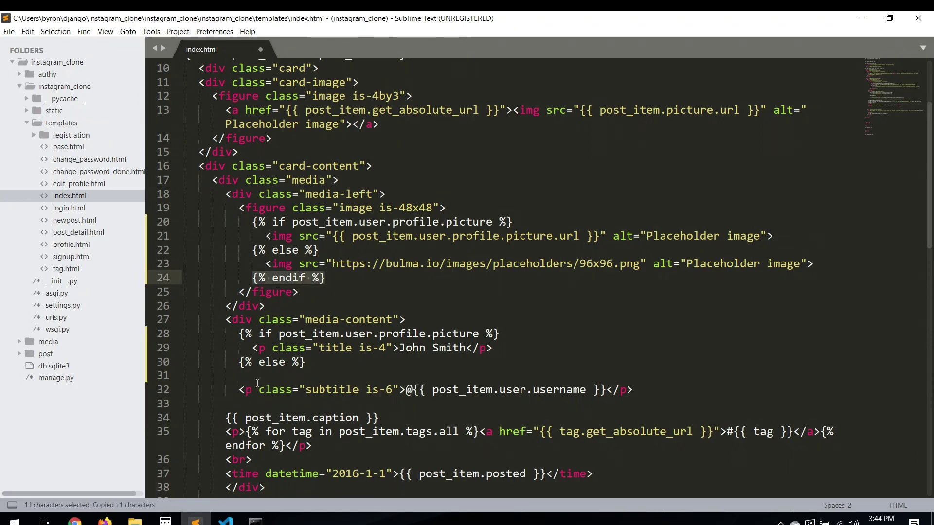
left_click(258, 383)
left_click(318, 365)
key("Return")
key("ctrl+v")
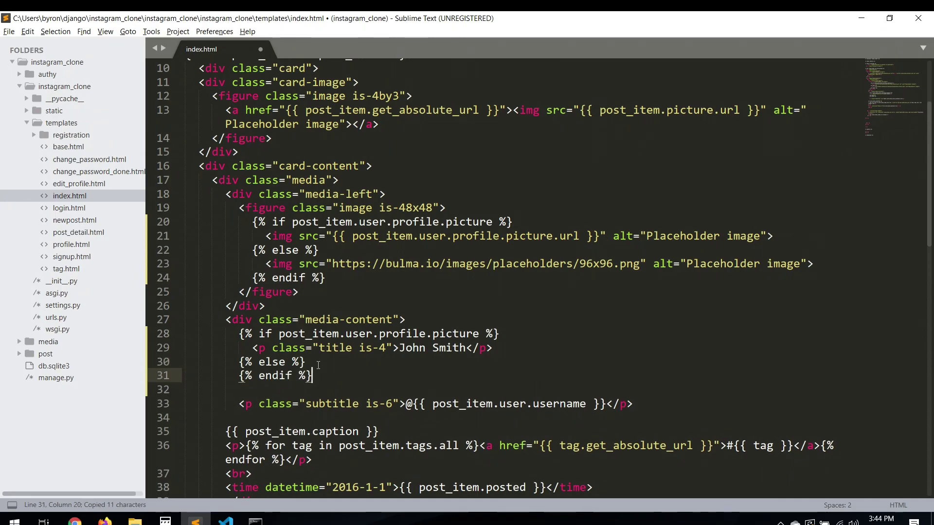
- Duplicate the John Smith title tag into the else branch
left_click_drag(252, 348, 495, 348)
key("ctrl+c")
left_click(355, 361)
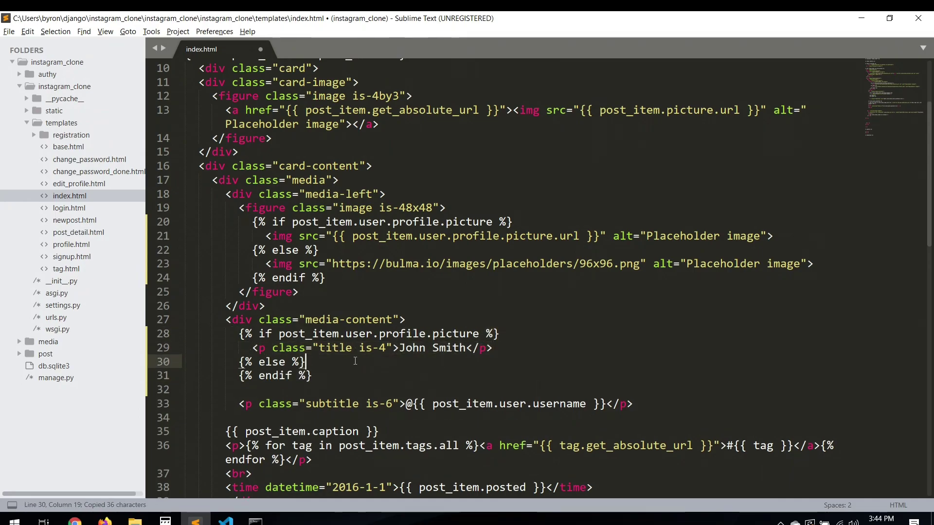
key("Return")
key("ctrl+v")
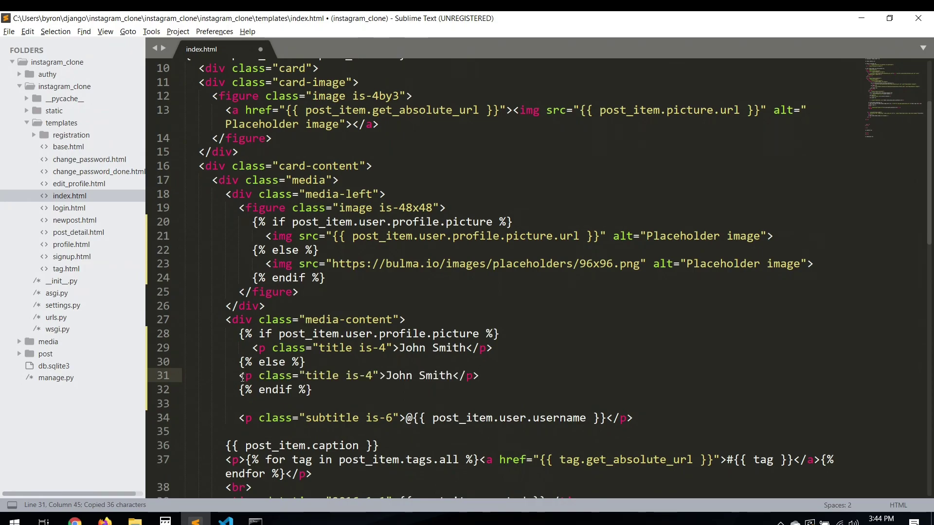
- Indent the else-branch title, change its text from John Smith to Unknown, and save
left_click(242, 377)
key("Tab")
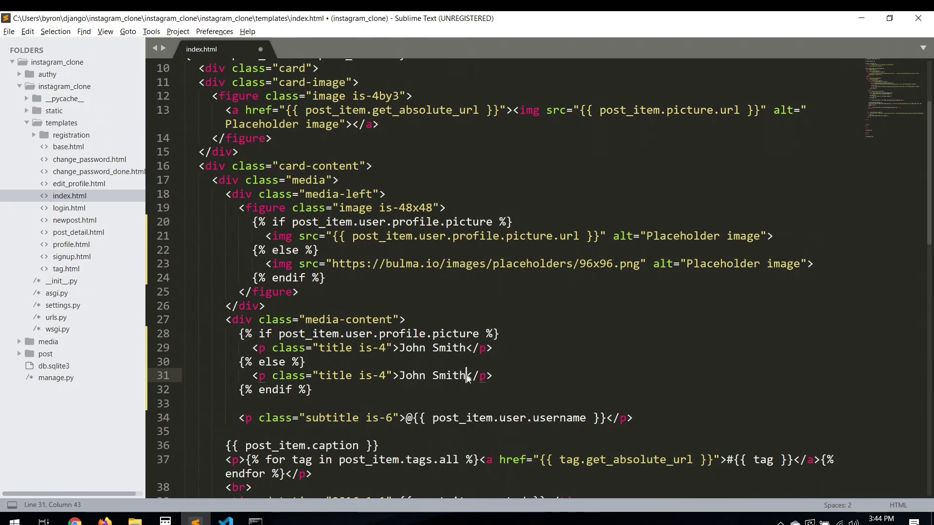
key("BackSpace")
key("BackSpace")
key("BackSpace")
key("BackSpace")
key("BackSpace")
key("BackSpace")
key("BackSpace")
key("BackSpace")
key("BackSpace")
type("U")
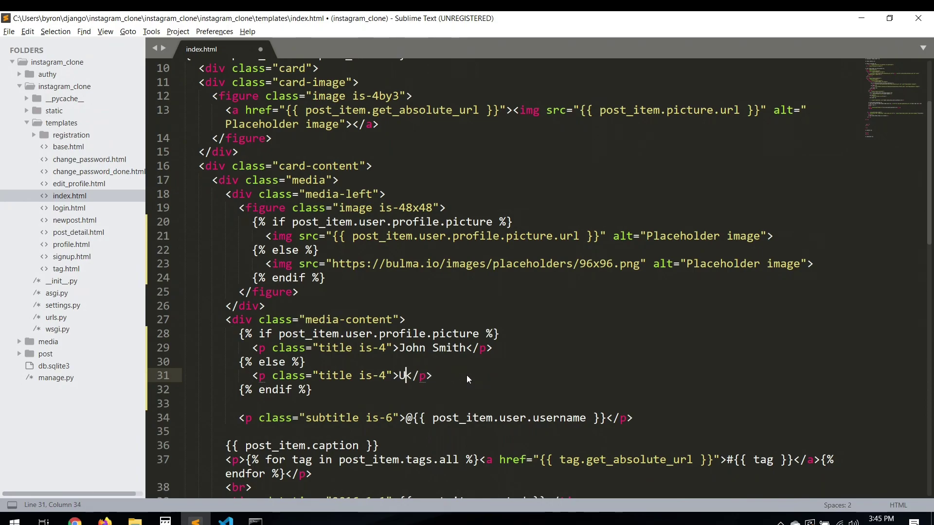
type("nk")
type("nown")
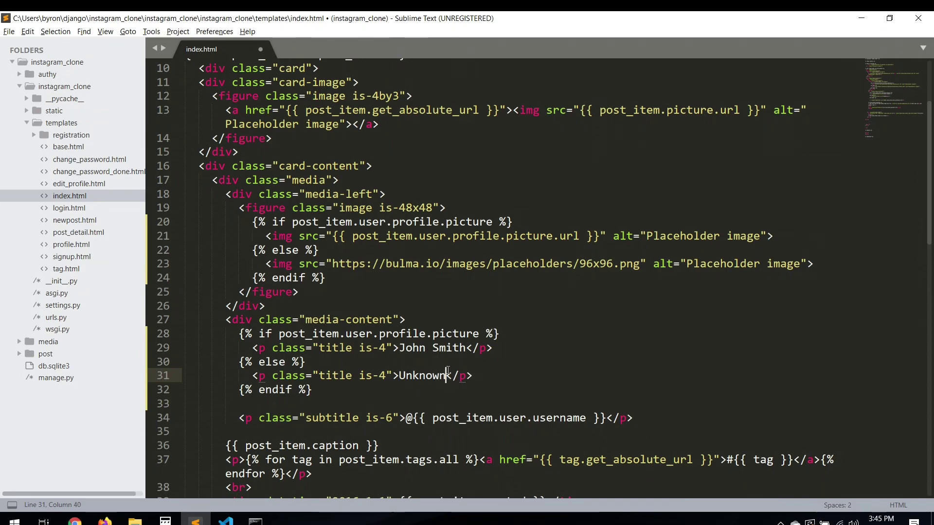
key("ctrl+s")
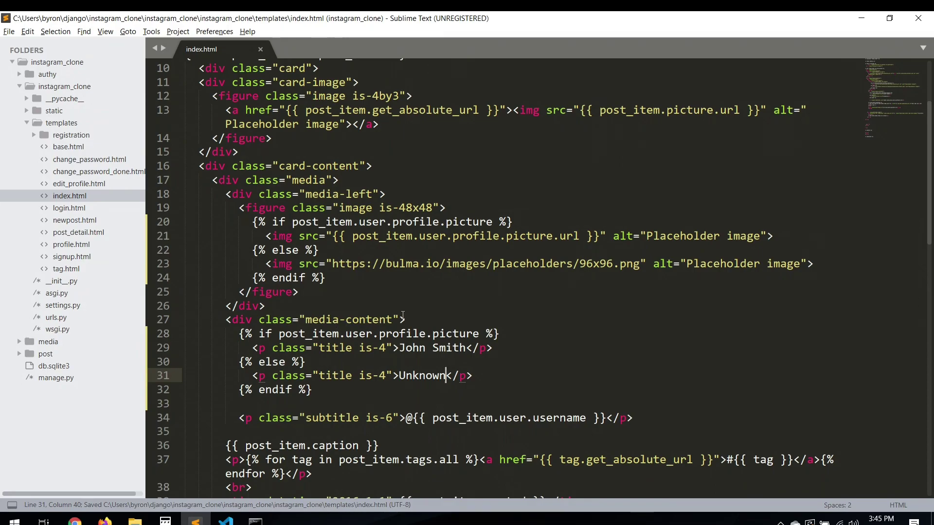
- Make the condition check first_name and replace John Smith with the post_item.user.first_name variable
double_click(436, 334)
type("first_")
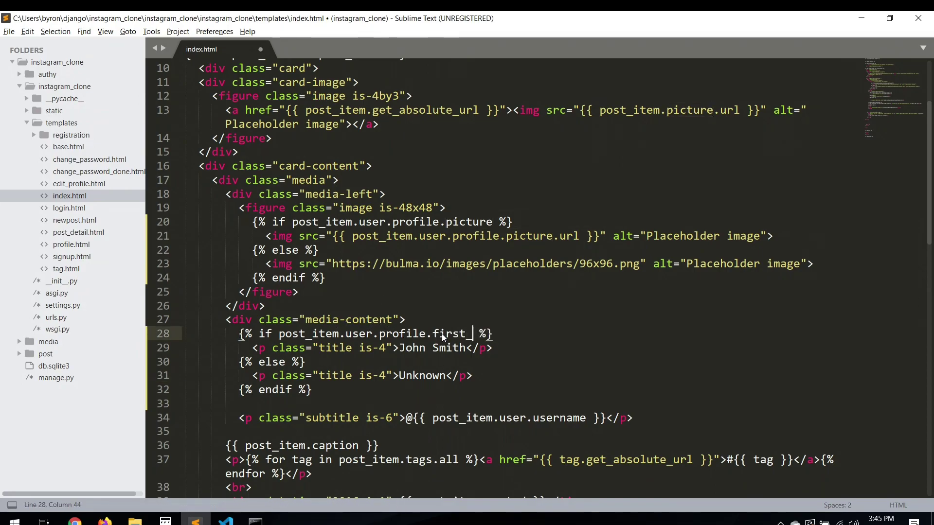
type("name")
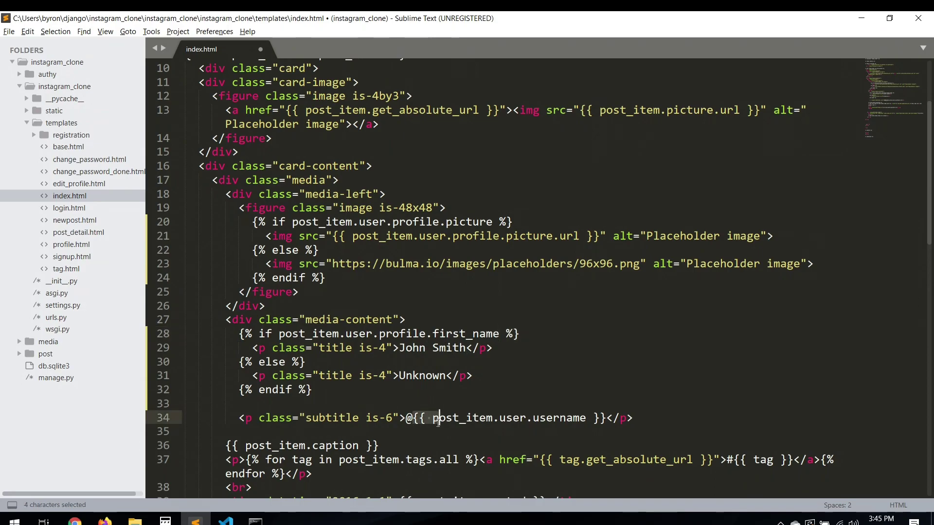
mouse_move(415, 418)
left_mouse_down()
mouse_move(595, 427)
mouse_move(606, 418)
left_mouse_up()
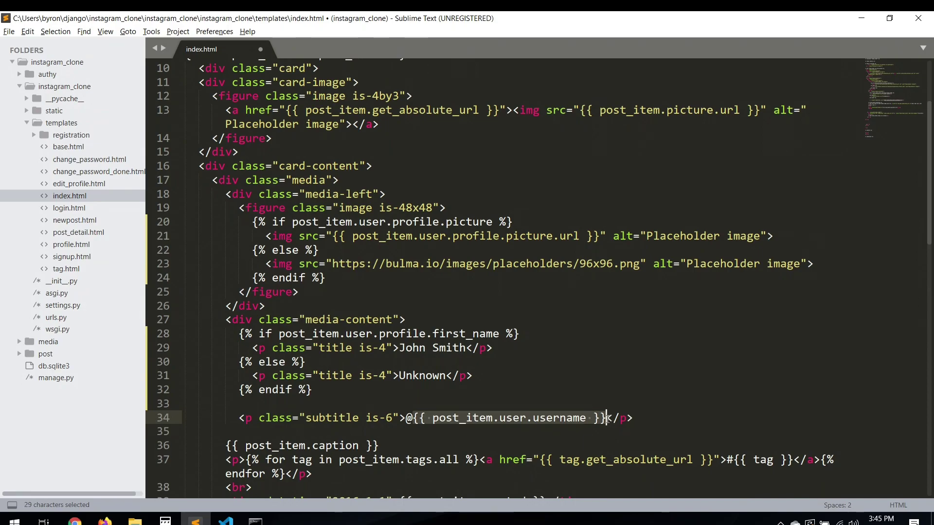
key("ctrl+c")
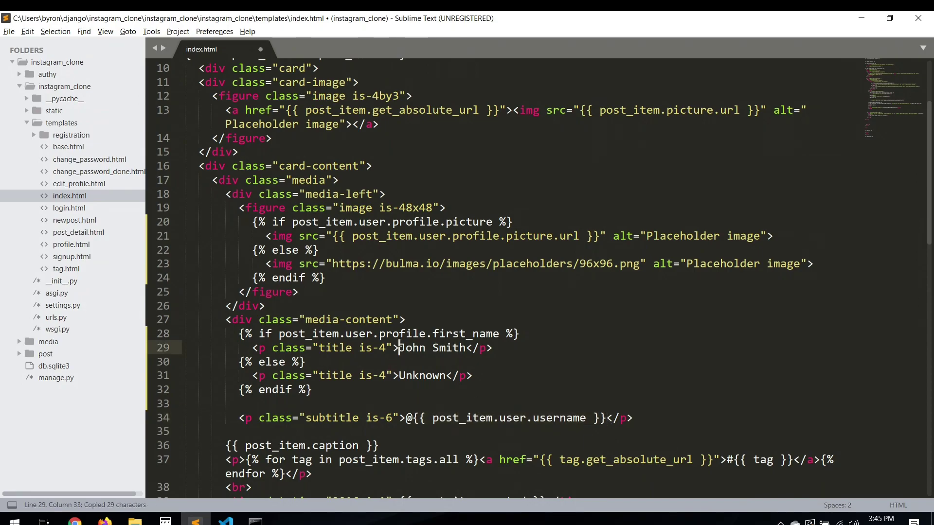
left_click_drag(398, 348, 467, 350)
key("ctrl+v")
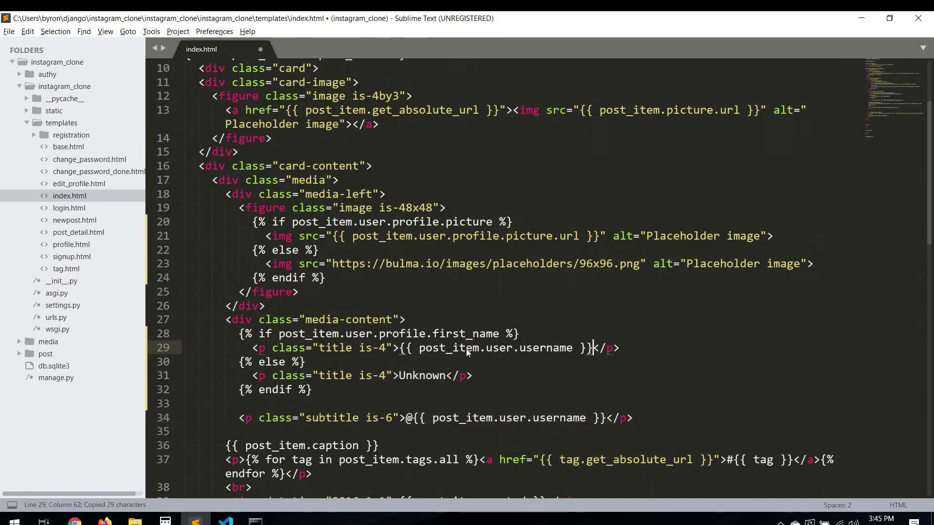
double_click(502, 348)
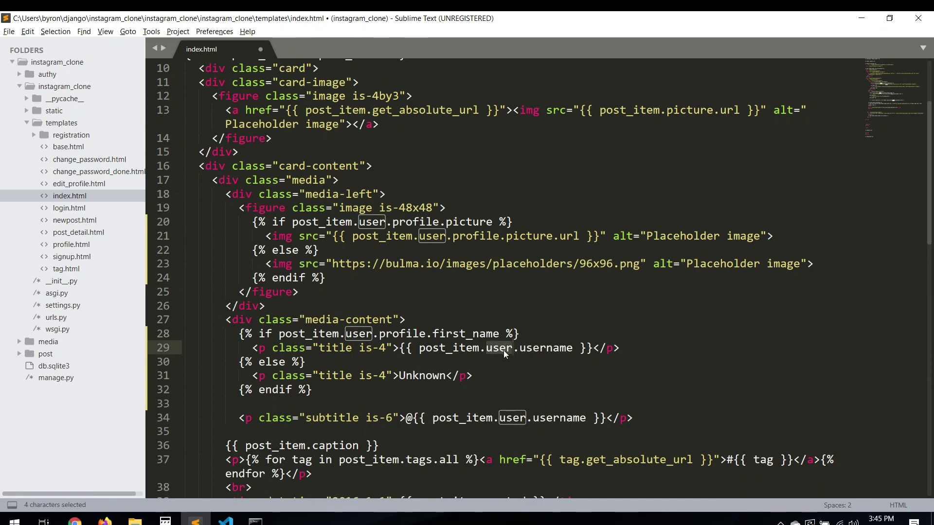
double_click(527, 350)
type("profi")
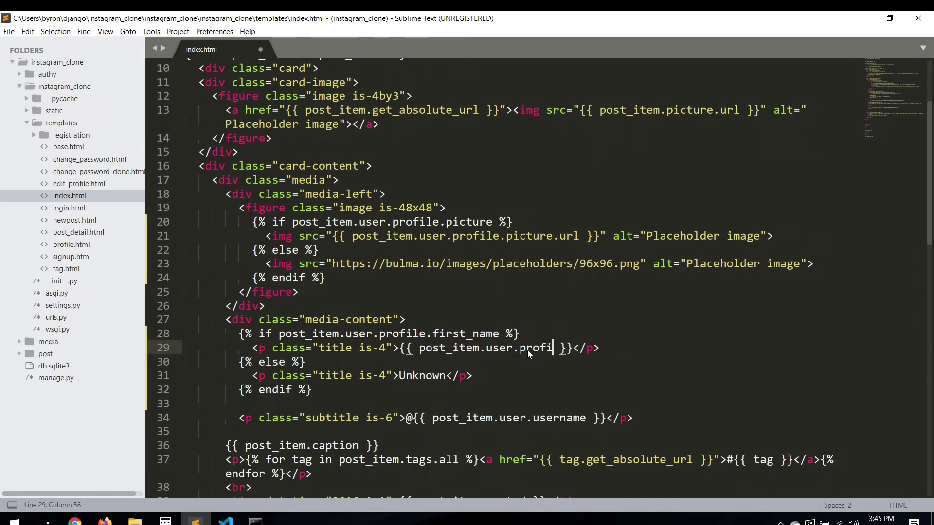
type("le.firs")
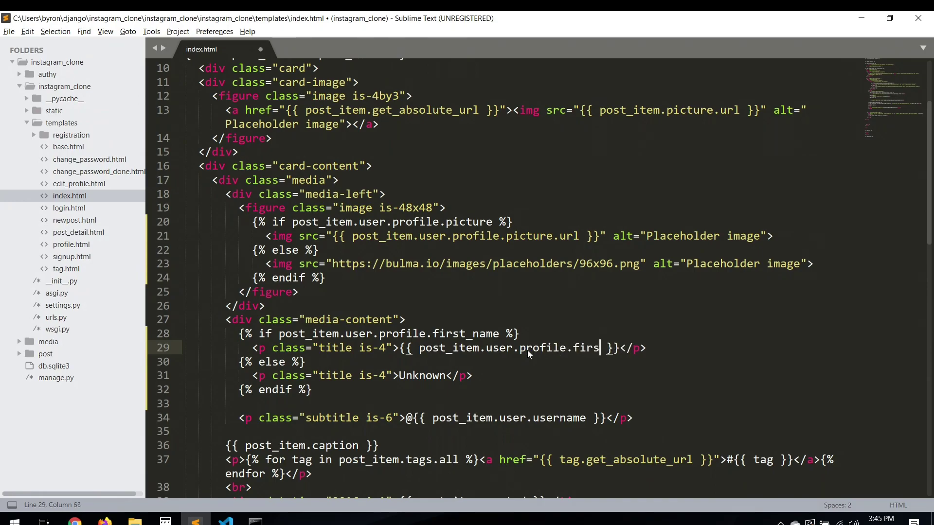
type("t_name")
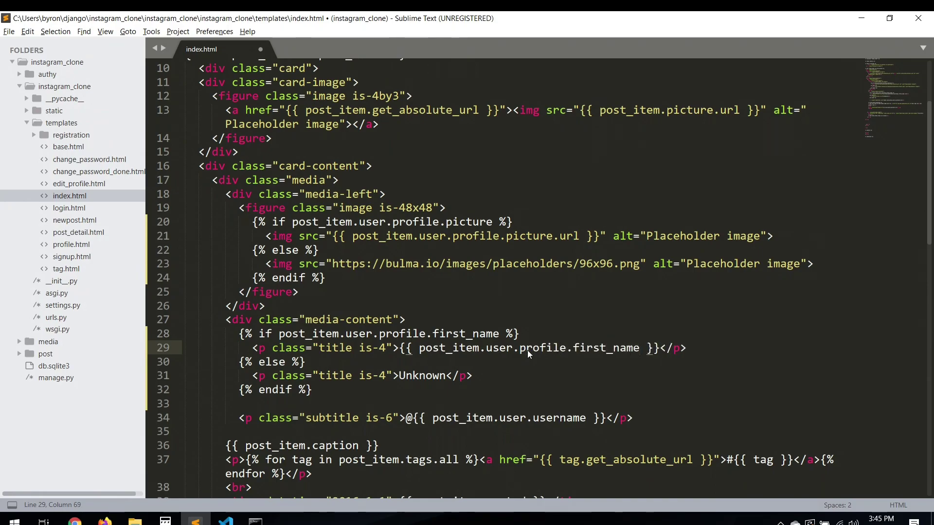
- Add a second variable after it changed to post_item.user.last_name, giving first and last name
mouse_move(400, 347)
left_mouse_down()
mouse_move(486, 336)
mouse_move(659, 350)
left_mouse_up()
key("ctrl+c")
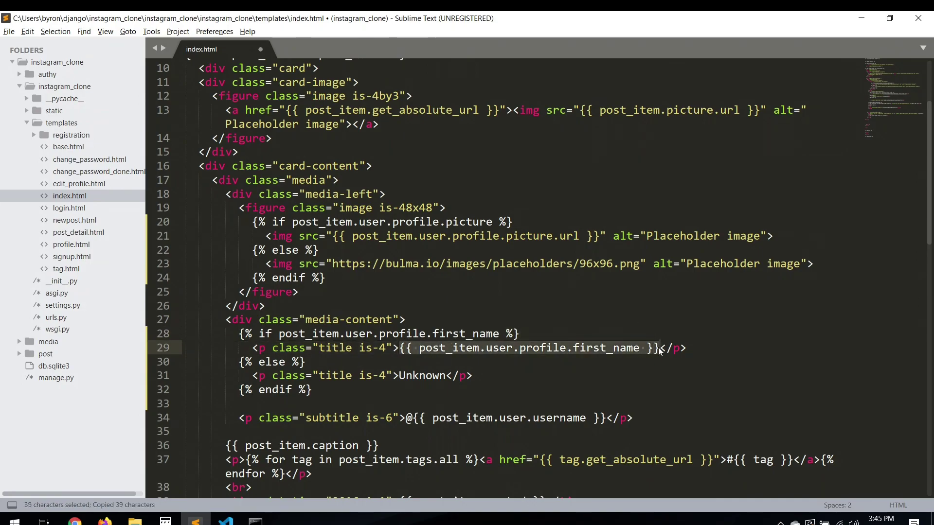
right_click(659, 350)
key("Escape")
left_click(658, 350)
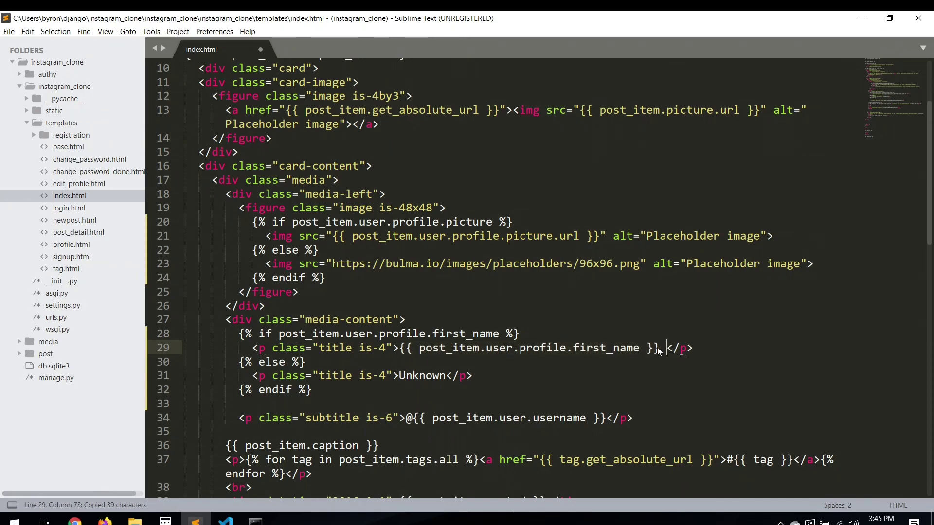
key("ctrl+v")
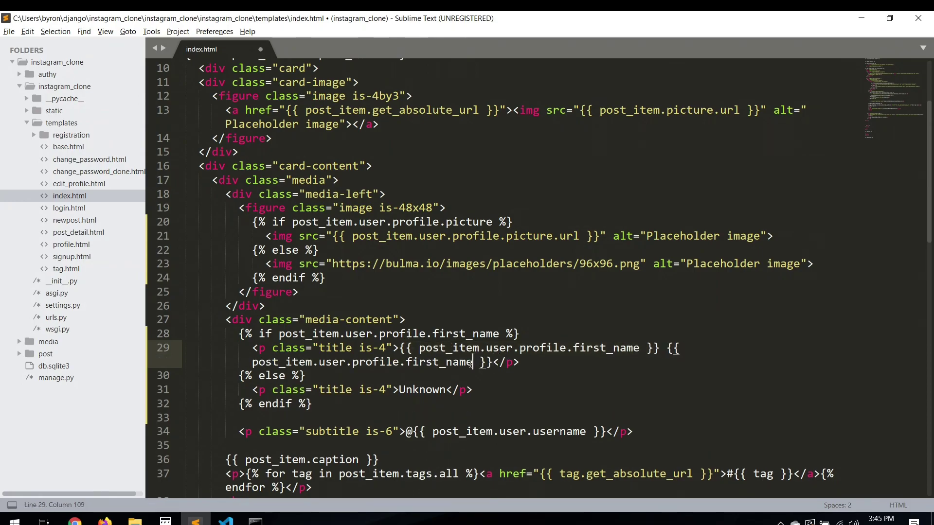
key("BackSpace")
key("BackSpace")
key("BackSpace")
key("BackSpace")
key("BackSpace")
key("BackSpace")
key("BackSpace")
key("BackSpace")
key("BackSpace")
key("BackSpace")
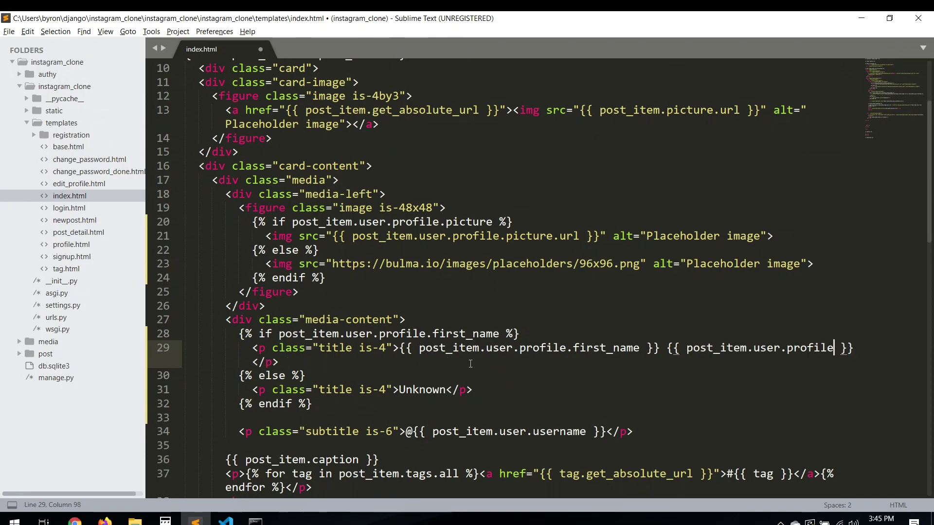
type(".last_name")
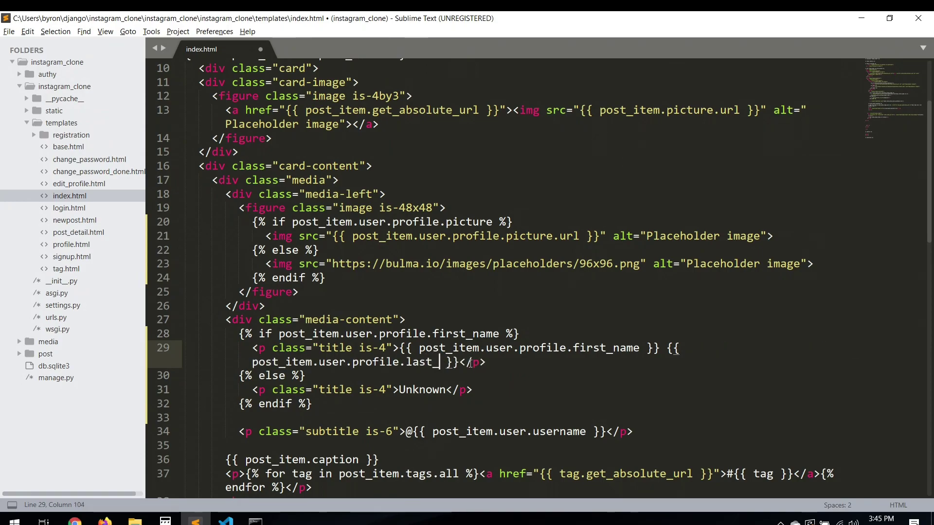
key("ctrl+s")
key("alt+Tab")
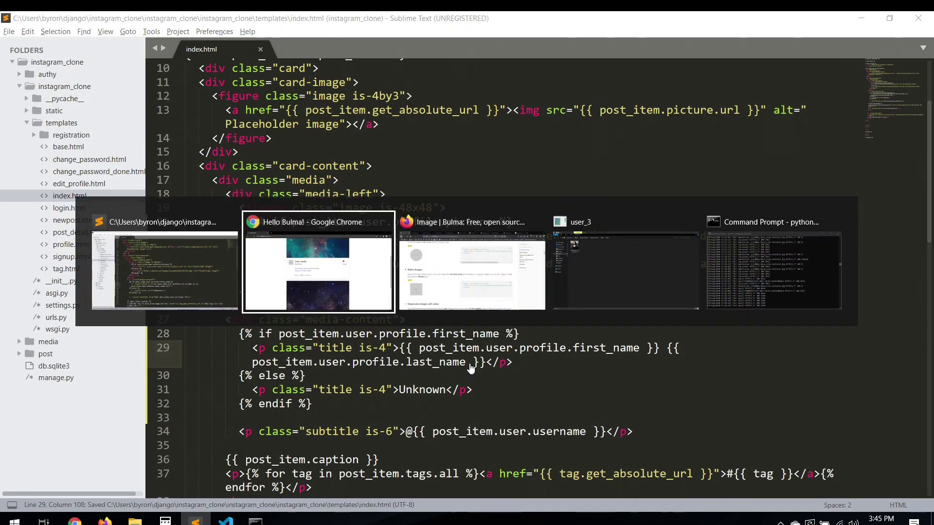
key("F5")
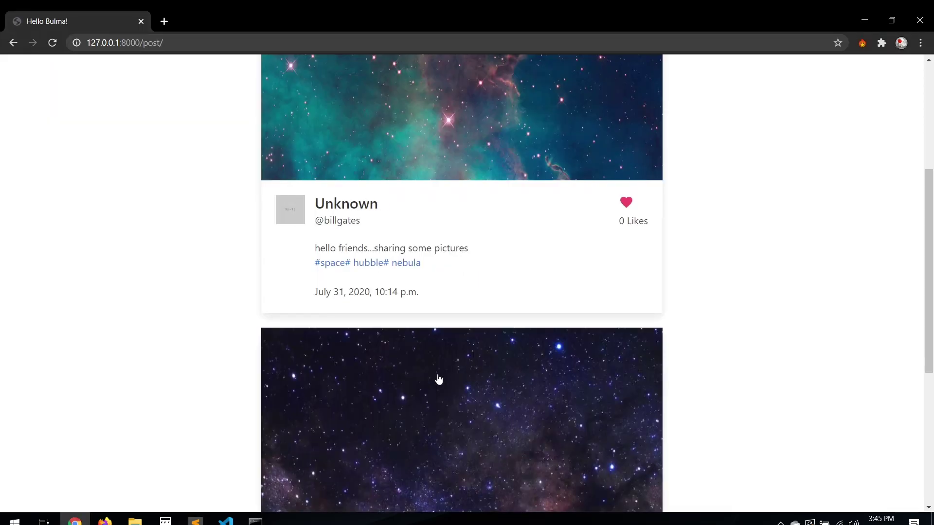
scroll(447, 210, "down", 5)
scroll(448, 210, "up", 5)
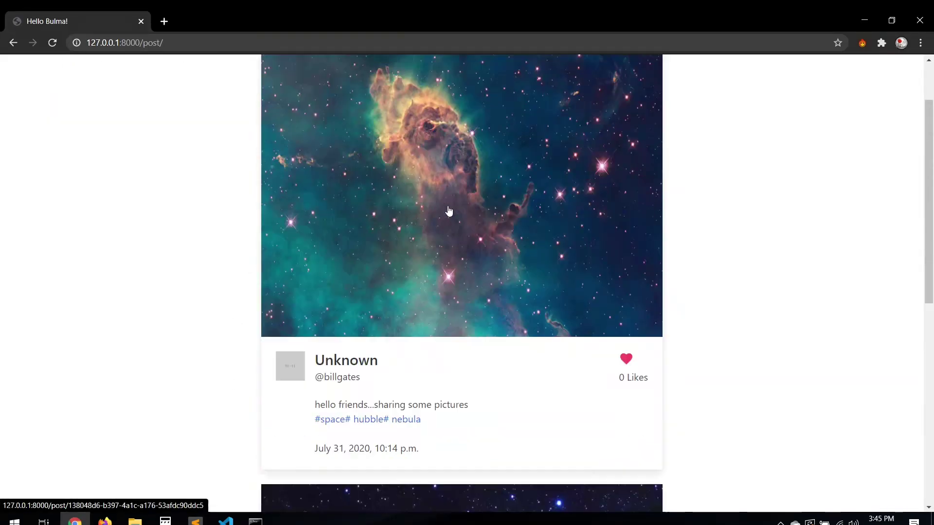
scroll(449, 210, "down", 5)
scroll(448, 210, "up", 2)
scroll(449, 212, "down", 2)
scroll(449, 212, "up", 4)
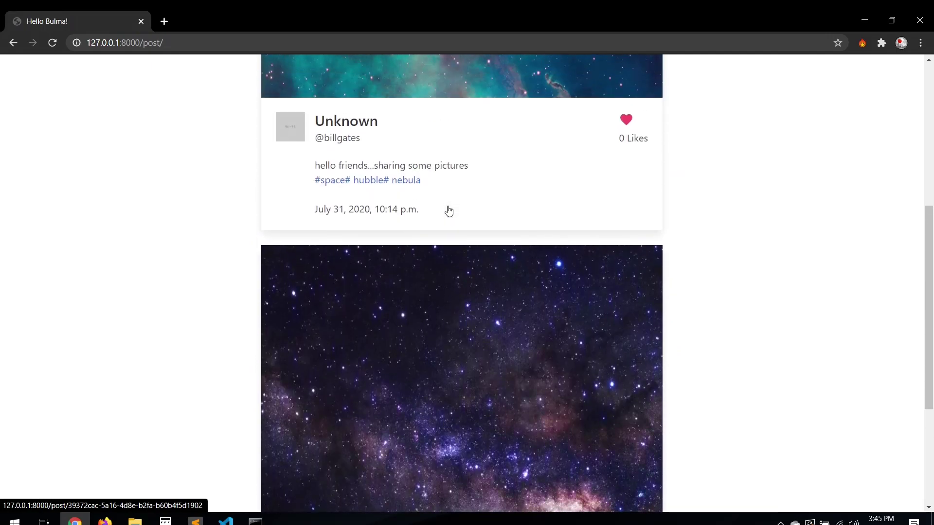
scroll(449, 212, "up", 4)
scroll(448, 212, "down", 2)
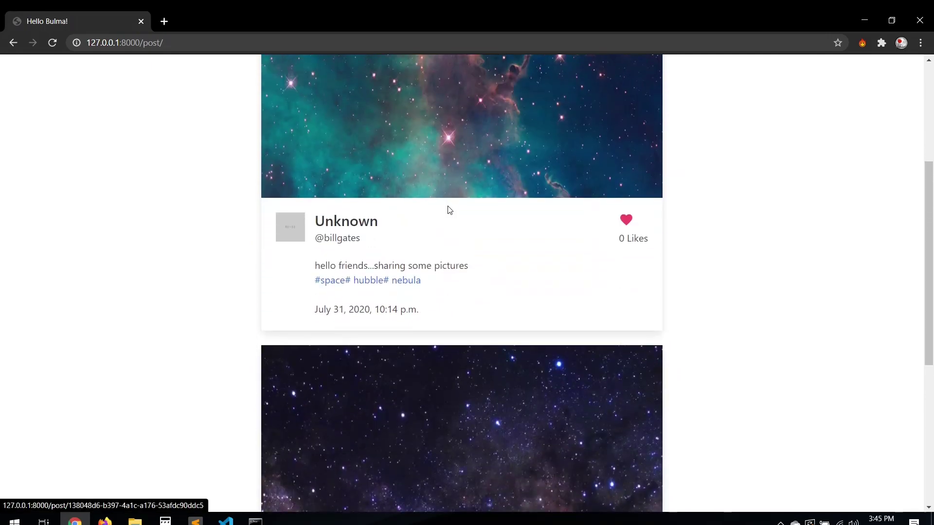
key("alt+Tab")
scroll(364, 387, "down", 5)
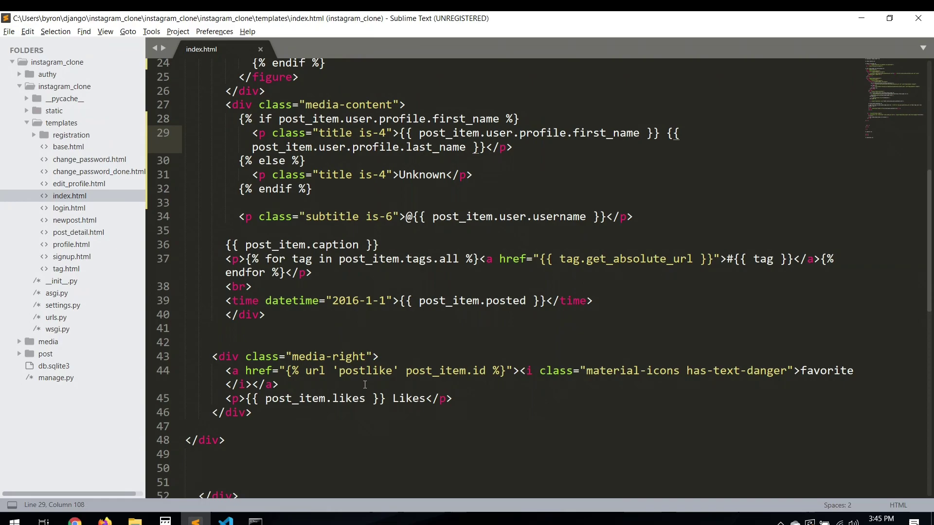
- Wrap the date line 39 in <strong>…</strong>, save index.html and reload the feed in Chrome
left_click(229, 301)
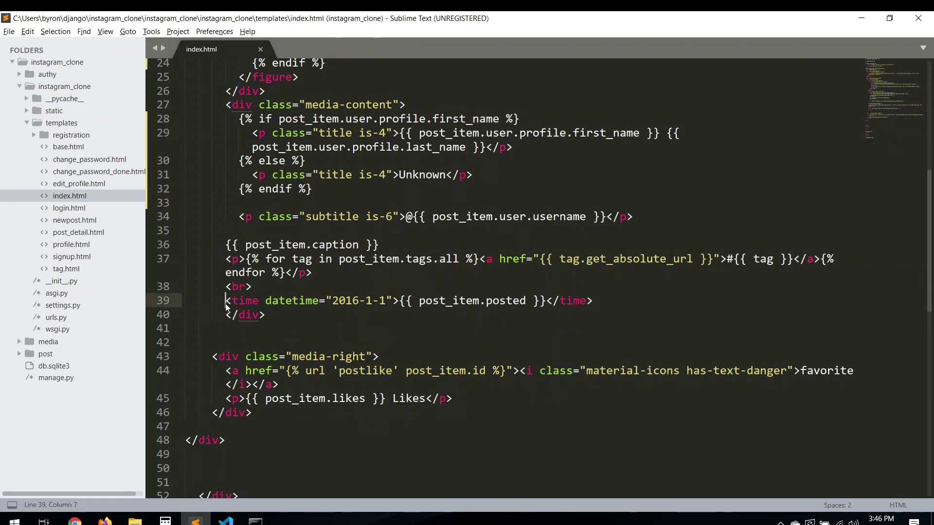
type("str")
key("Return")
key("Right")
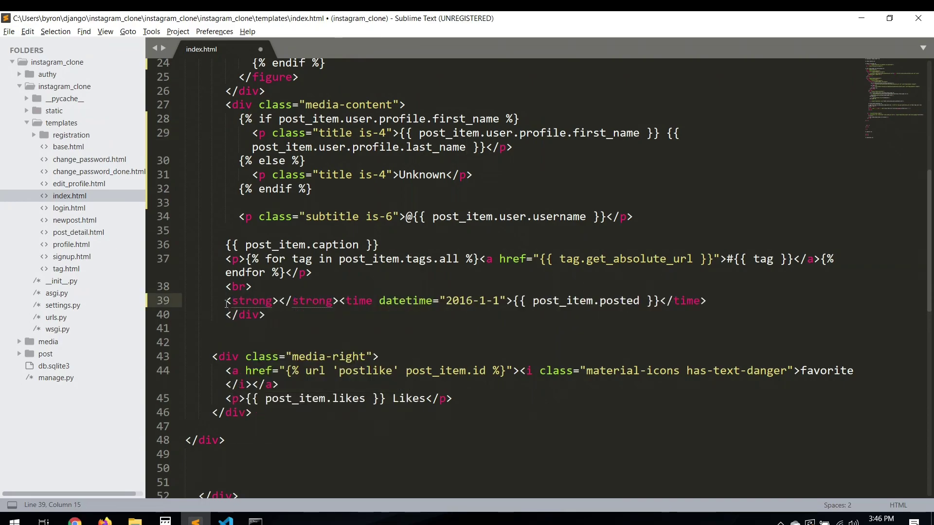
key("shift+Right")
key("shift+Right")
key("shift+Right")
key("shift+Right")
key("shift+Right")
key("shift+Right")
key("shift+Right")
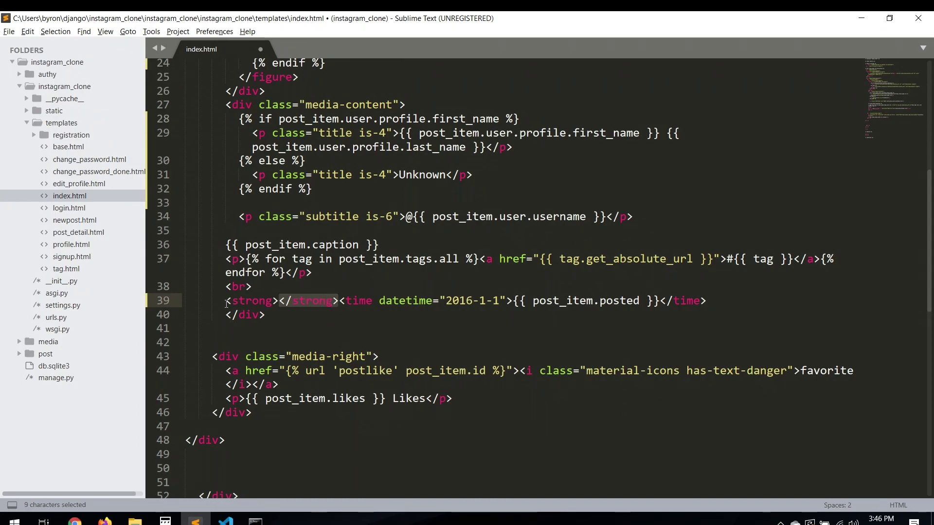
key("ctrl+x")
key("End")
key("ctrl+v")
key("ctrl+s")
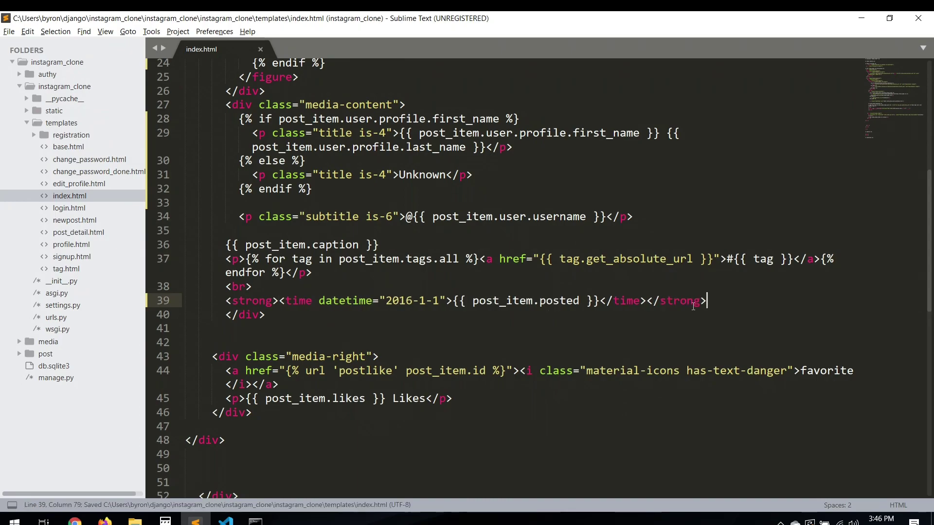
key("alt+Tab")
key("F5")
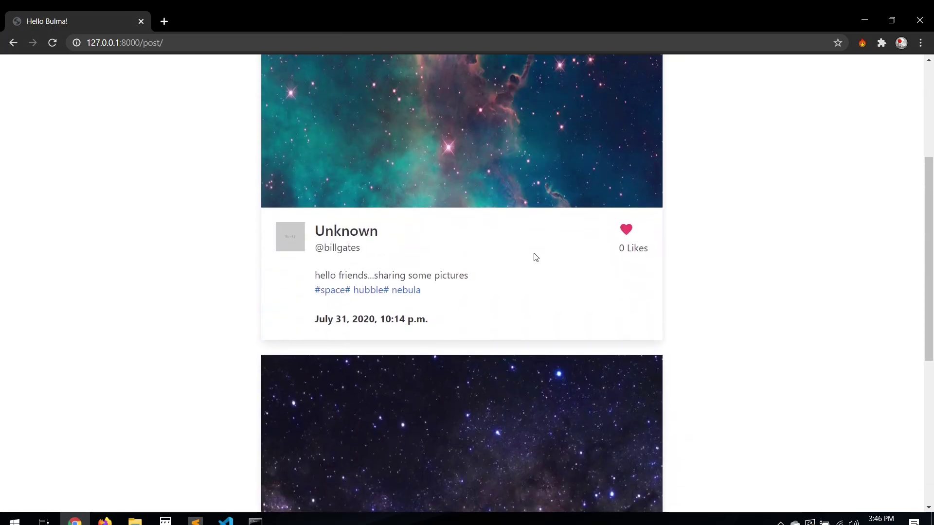
key("alt+Tab")
key("alt+Tab")
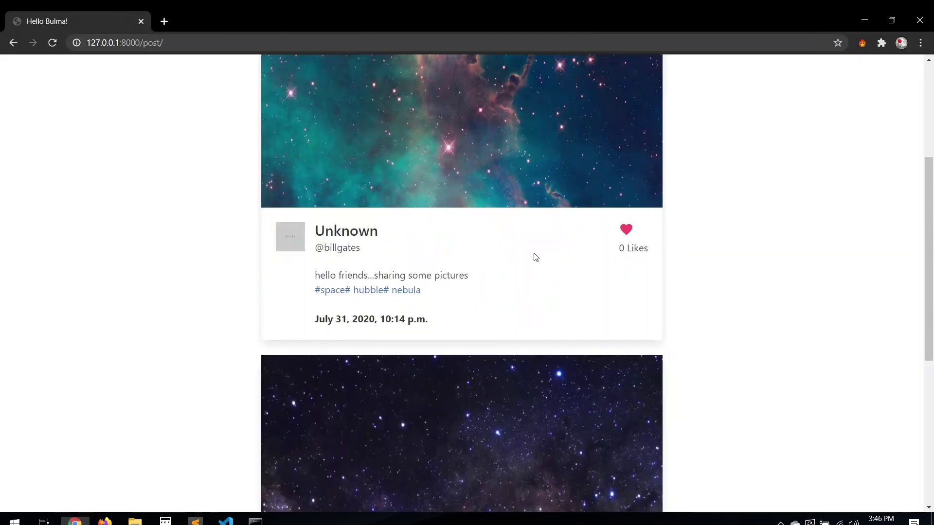
key("alt+Tab")
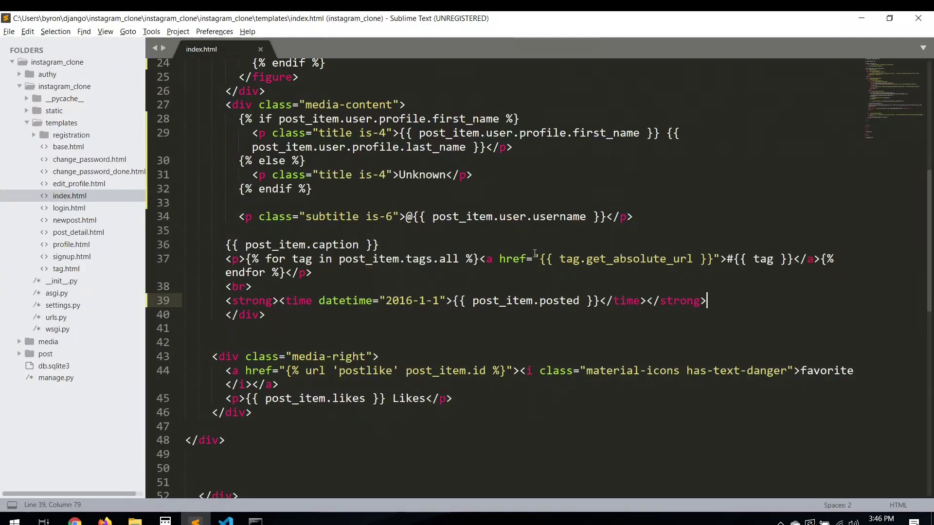
key("alt+Tab")
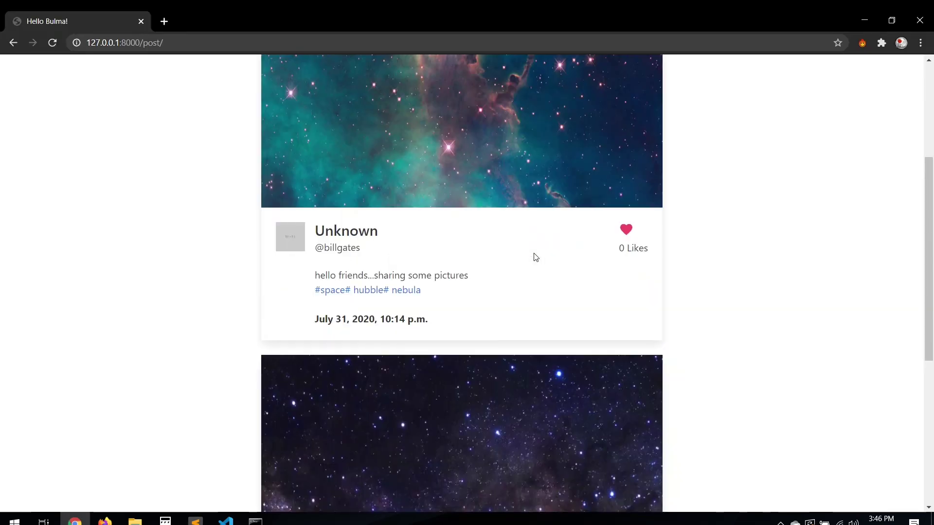
key("alt+Tab")
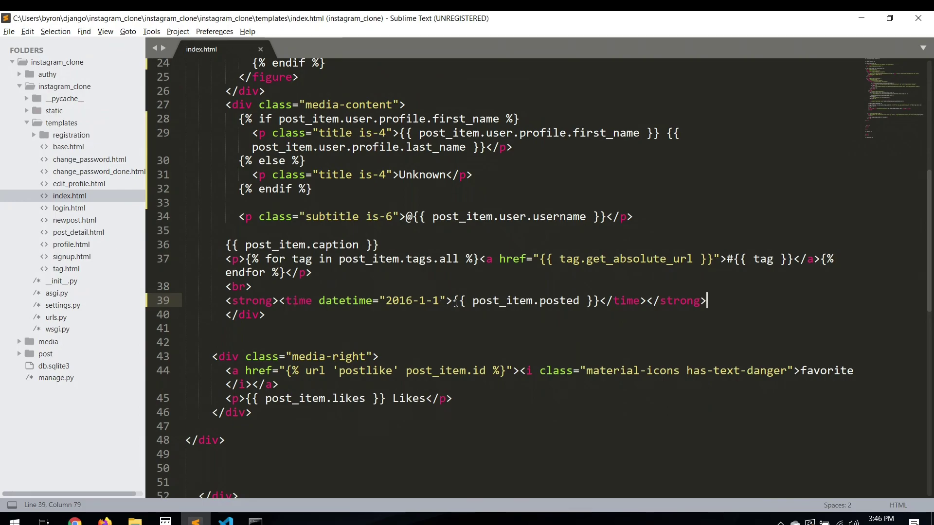
- Replace the time element around the date with a <small> tag, save and switch to the browser
left_click_drag(446, 301, 287, 301)
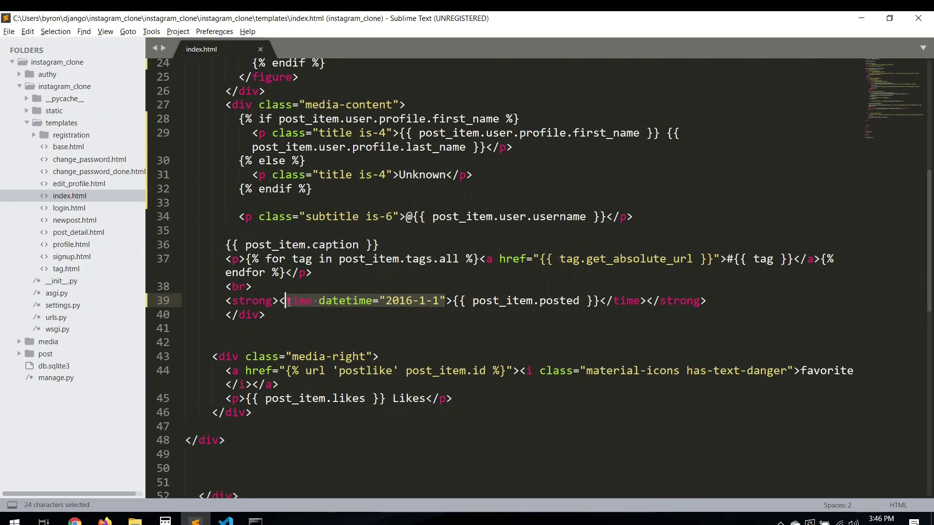
type("small")
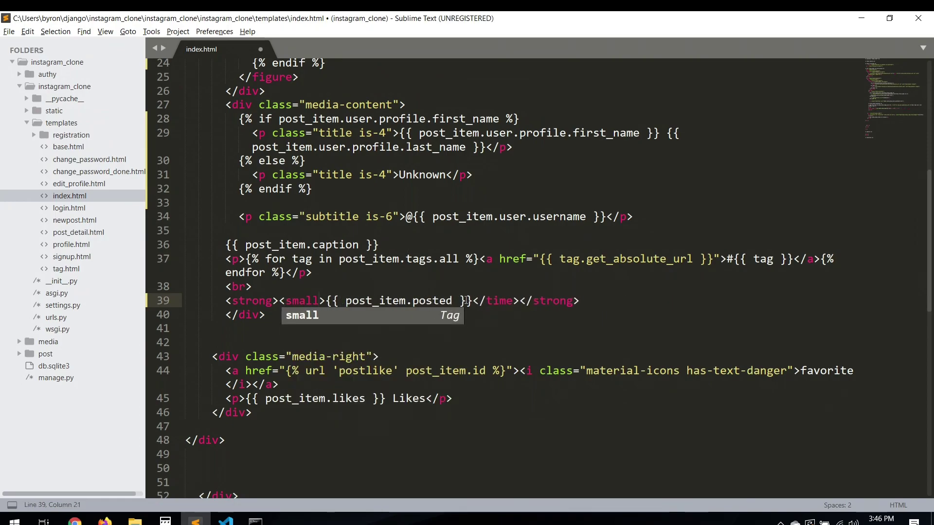
left_click(515, 301)
key("BackSpace")
key("BackSpace")
key("BackSpace")
key("BackSpace")
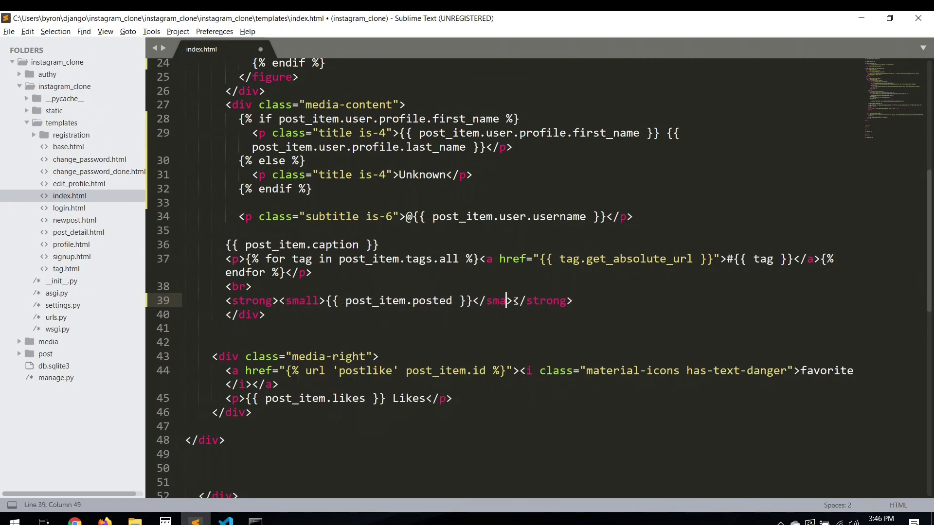
type("small")
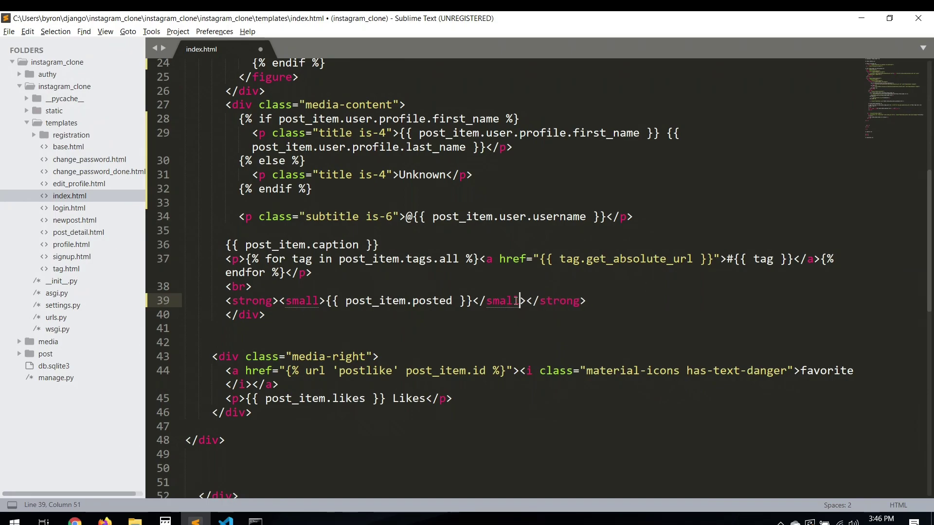
key("ctrl+s")
key("alt+Tab")
key("F5")
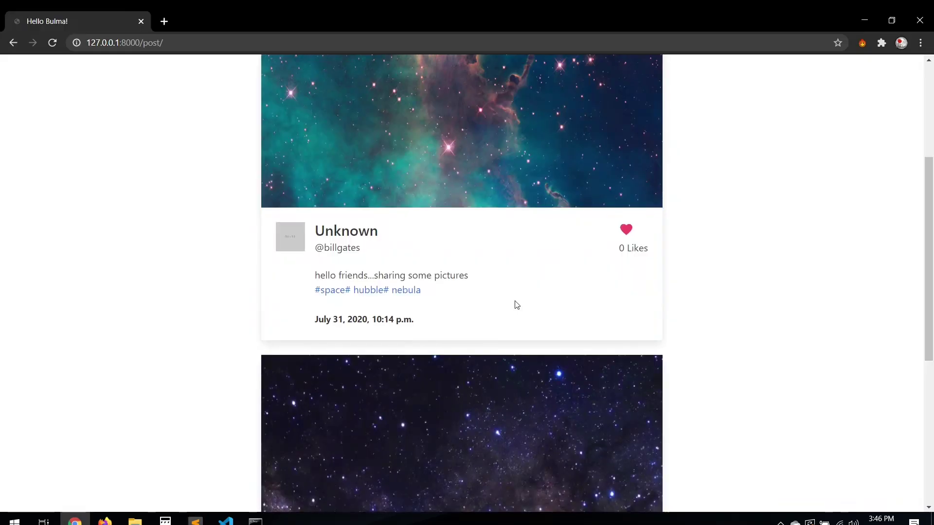
scroll(515, 305, "down", 3)
scroll(515, 305, "up", 3)
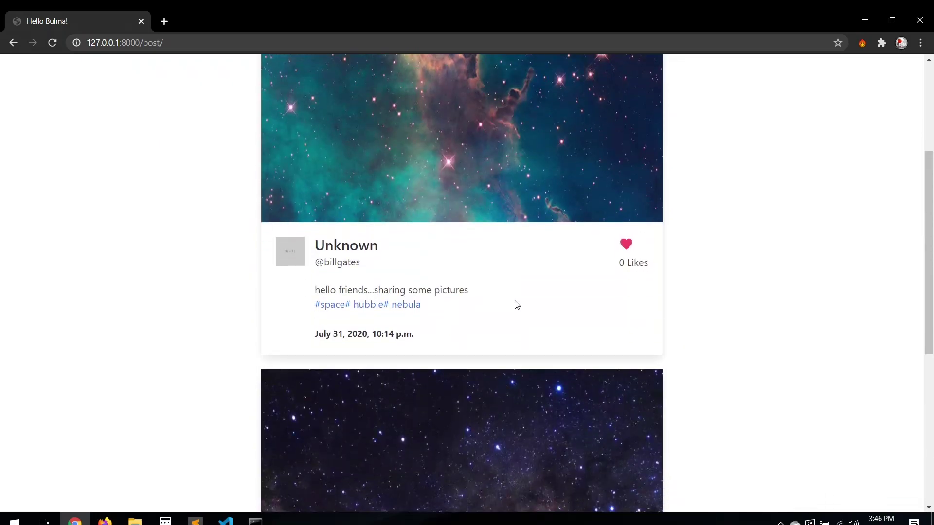
scroll(515, 305, "up", 2)
scroll(350, 413, "down", 2)
scroll(355, 271, "down", 4)
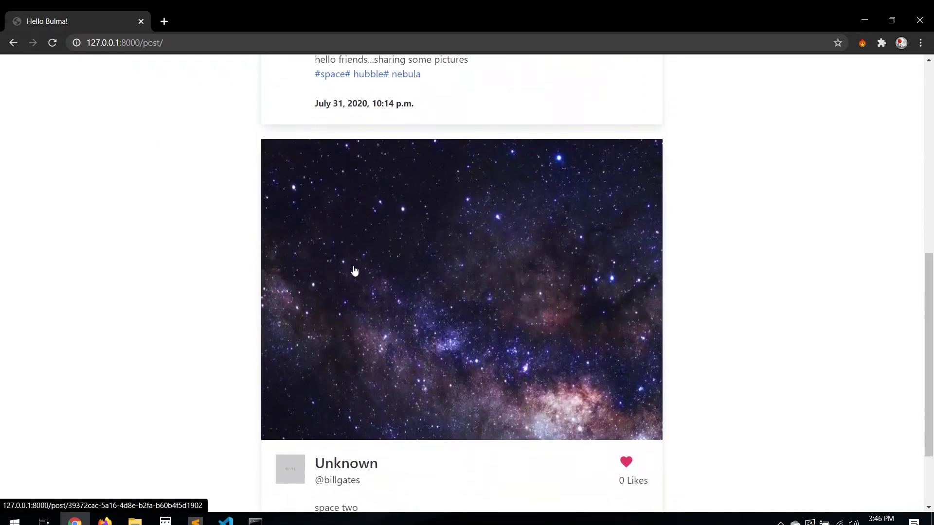
scroll(255, 393, "down", 2)
scroll(315, 263, "up", 5)
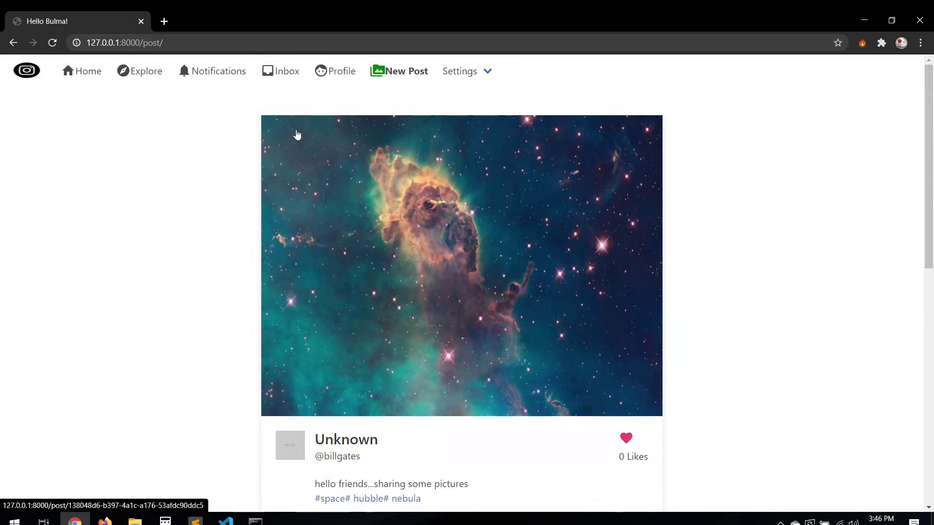
key("alt+Tab")
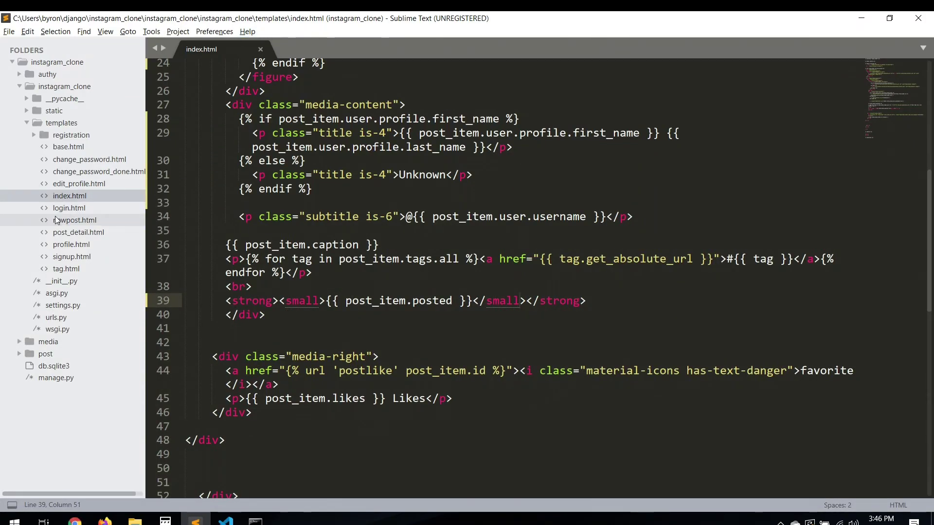
- Reopen index.html, collapse templates and expand the authy app folder in the sidebar
left_click(261, 48)
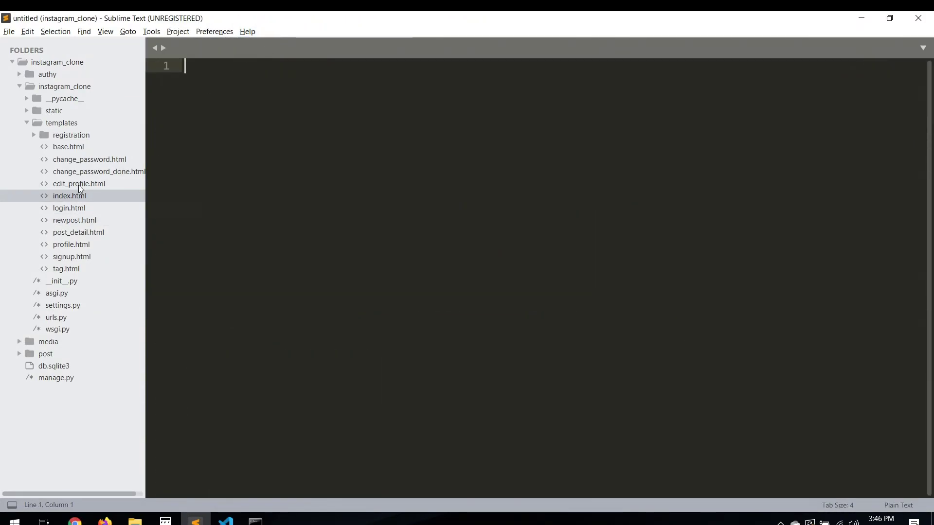
left_click(68, 198)
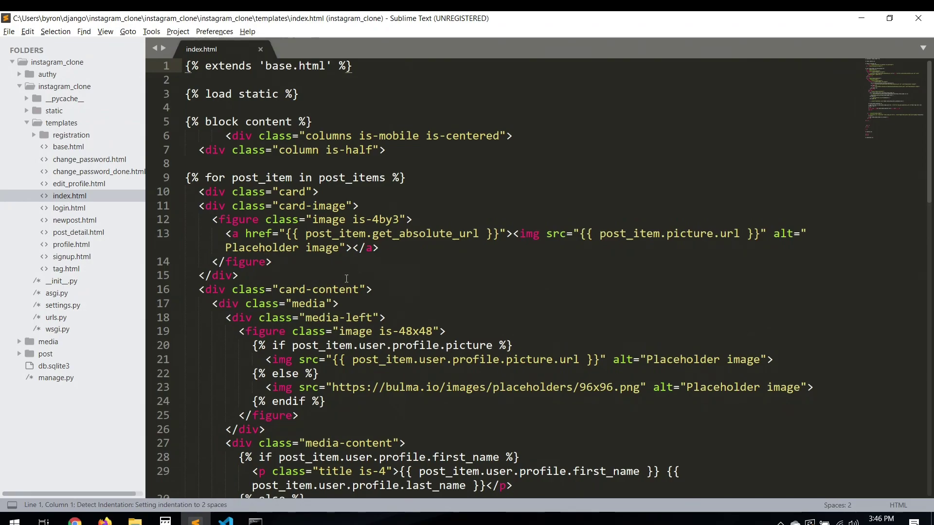
scroll(347, 277, "down", 6)
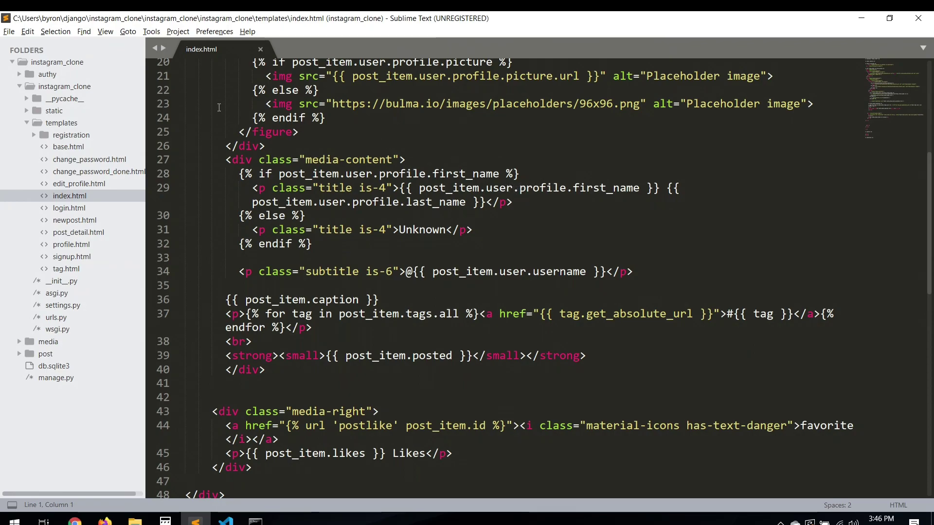
left_click(44, 121)
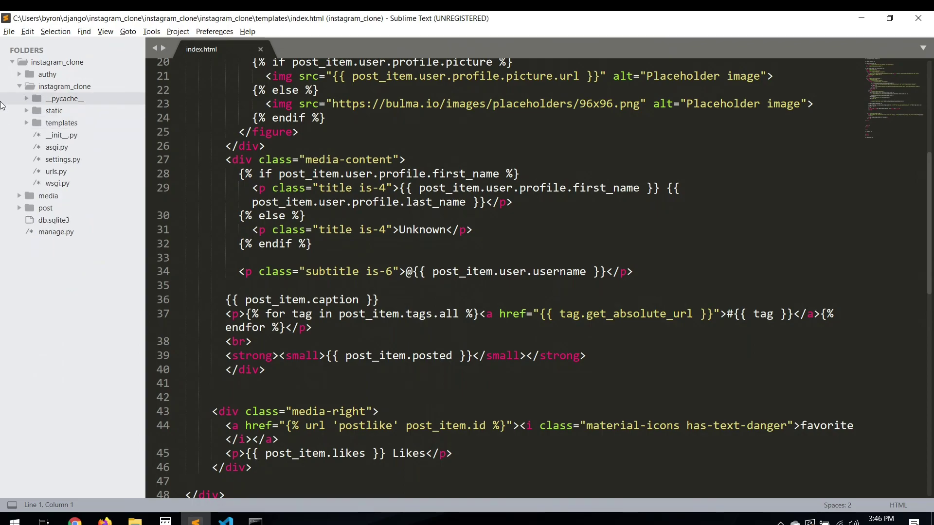
left_click(31, 74)
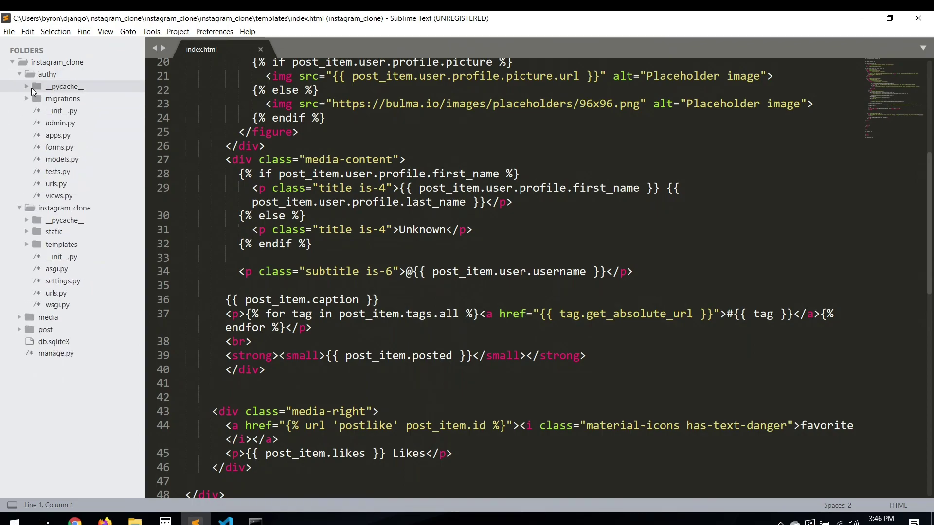
left_click(58, 160)
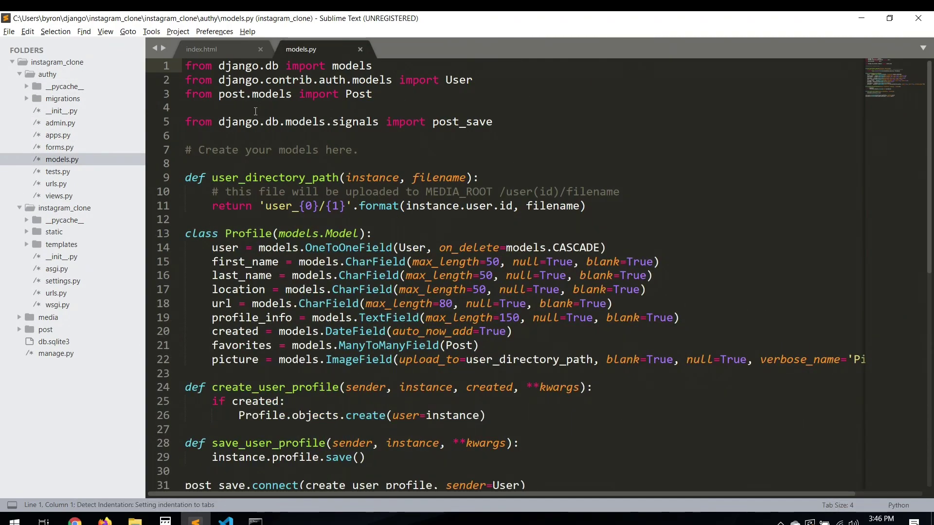
left_click(361, 50)
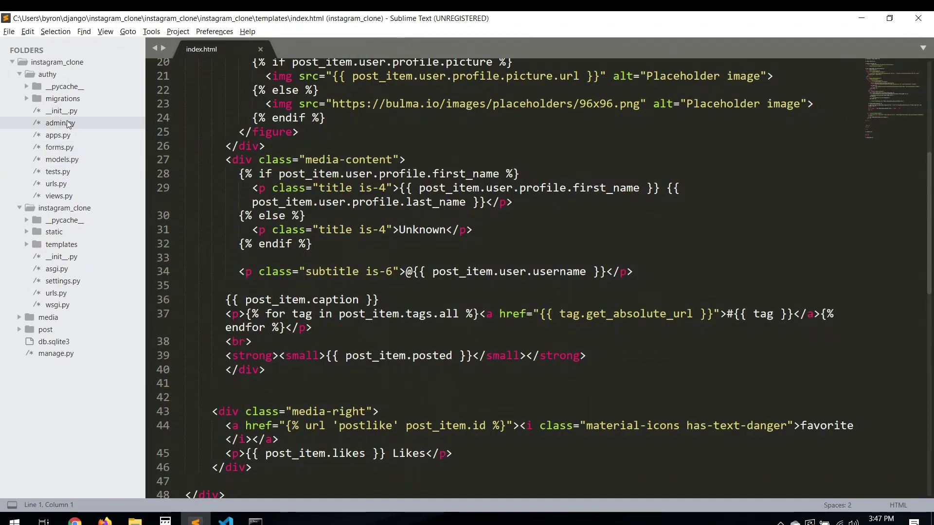
left_click(62, 160)
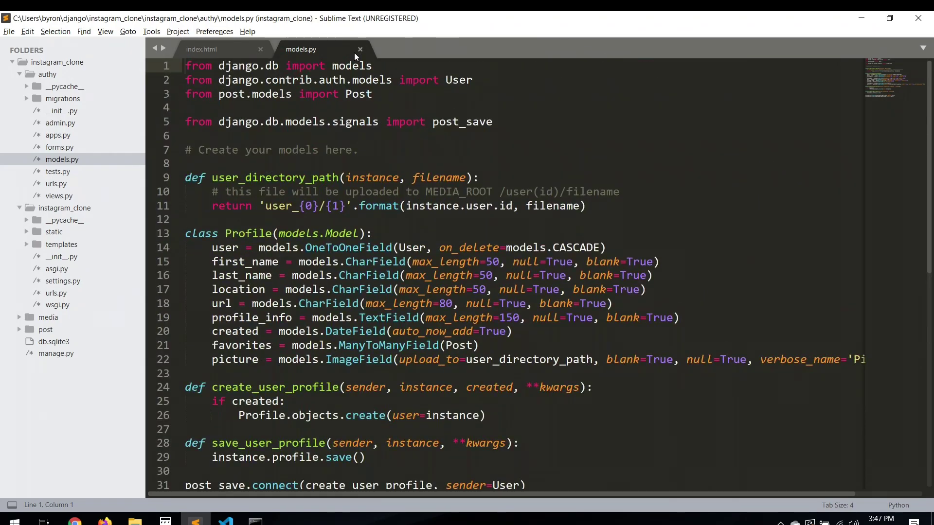
left_click(360, 49)
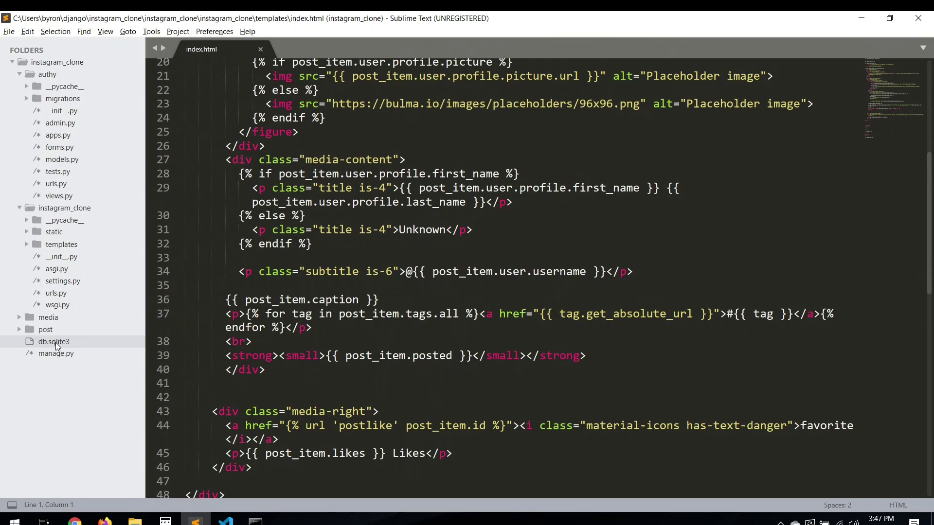
left_click(43, 330)
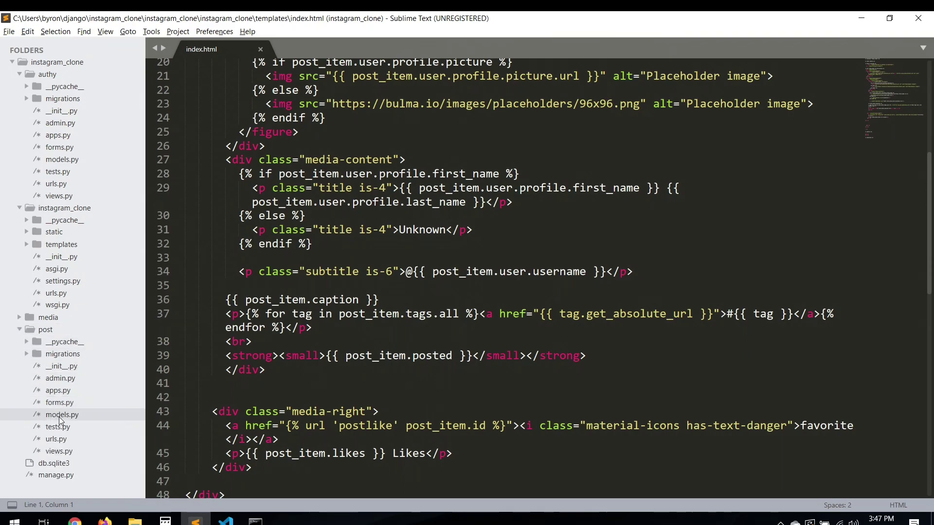
left_click(59, 415)
double_click(60, 415)
scroll(321, 297, "down", 6)
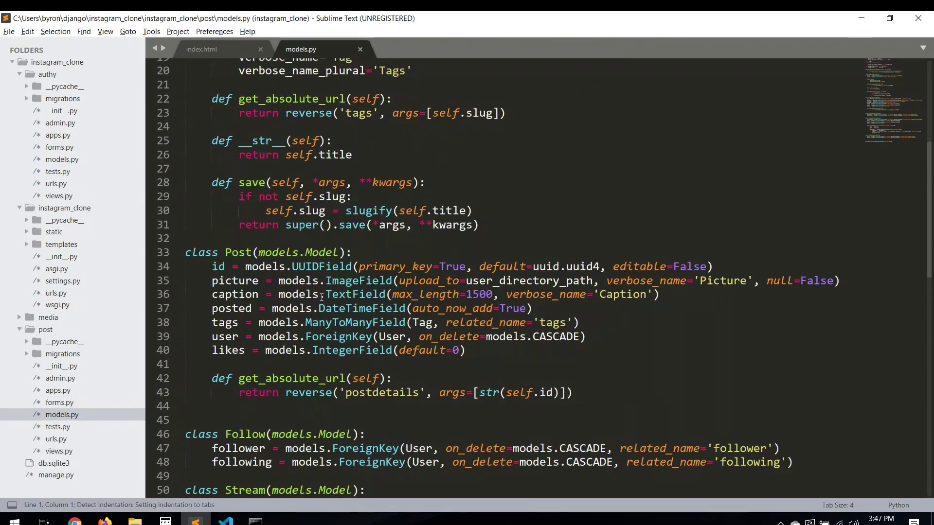
scroll(321, 297, "down", 3)
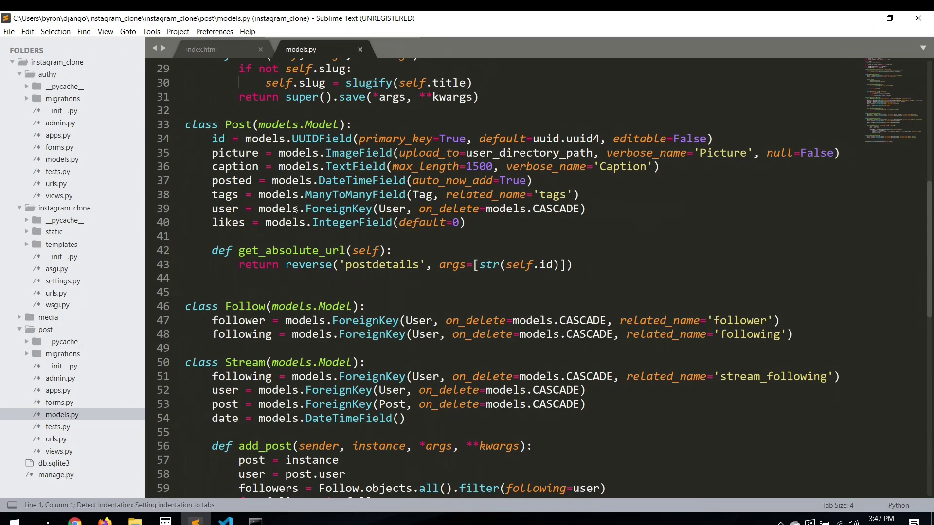
left_click(360, 49)
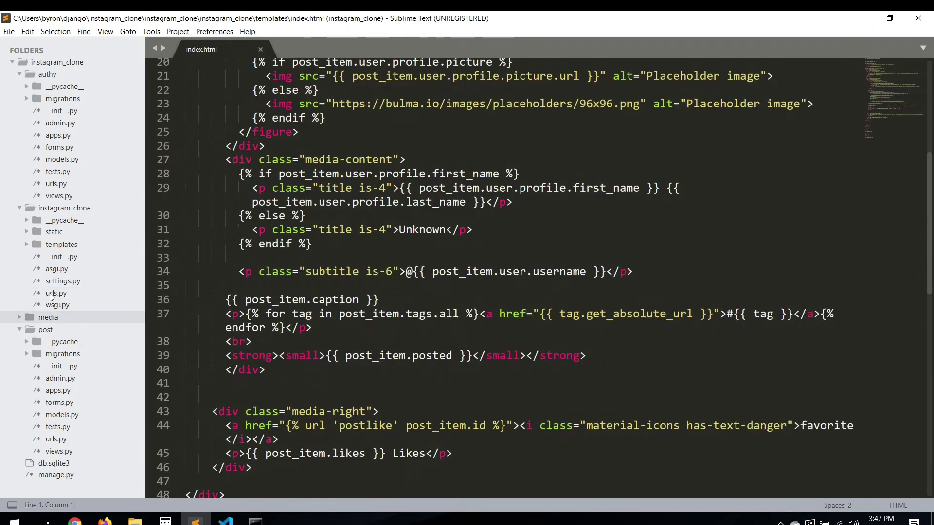
- Close index.html and open templates/post_detail.html from the instagram_clone folder
left_click(42, 209)
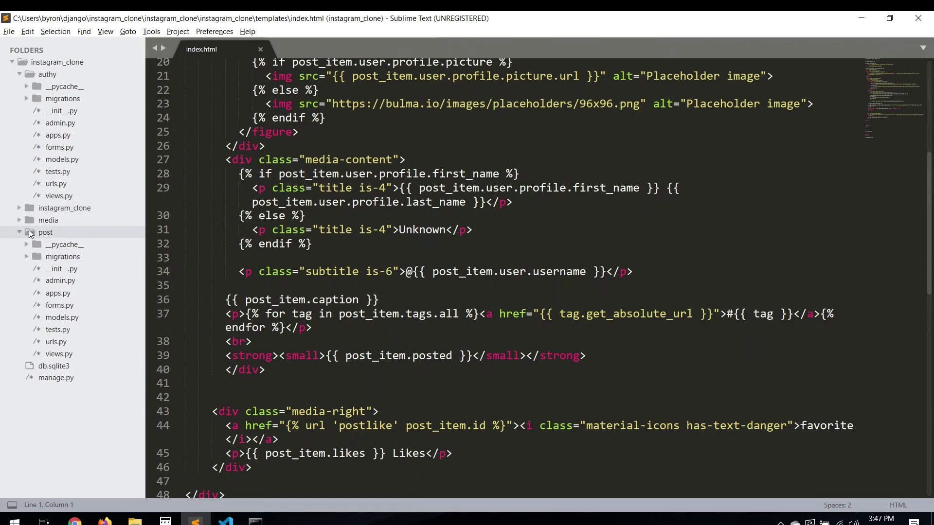
left_click(35, 232)
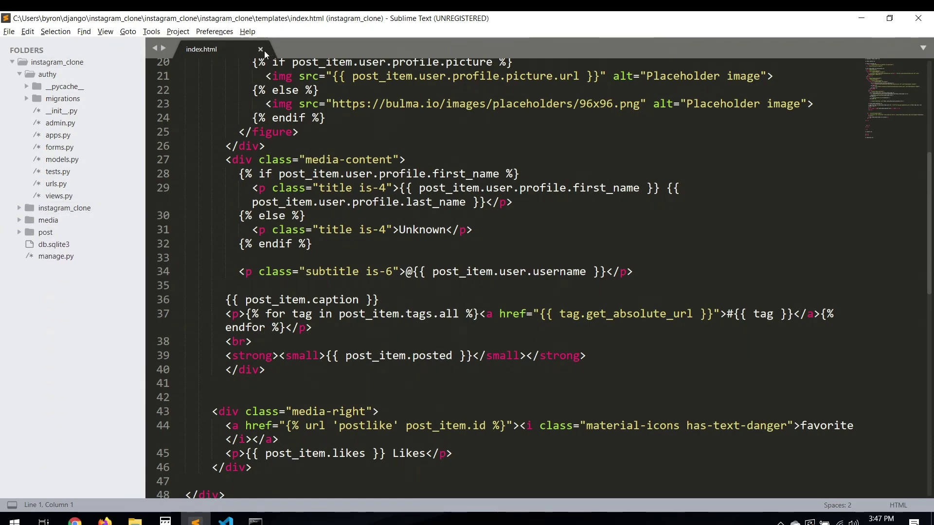
left_click(260, 49)
left_click(40, 209)
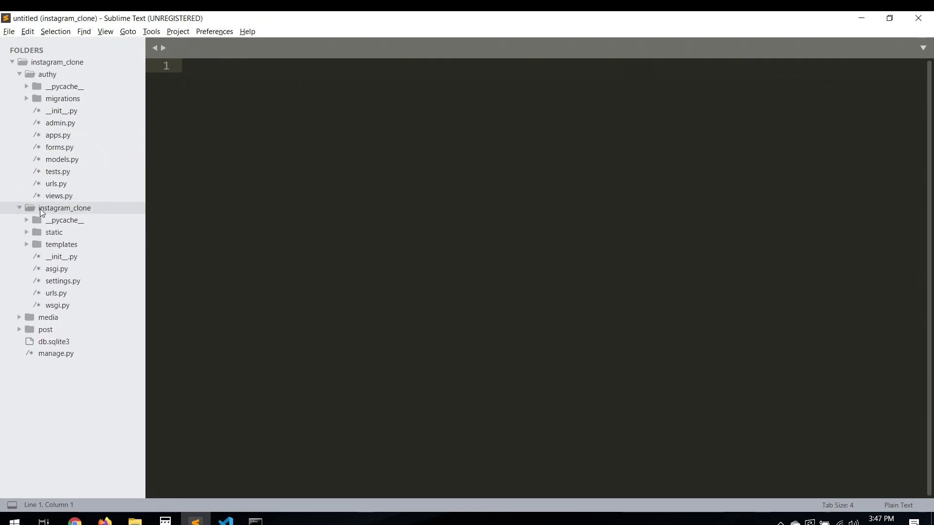
left_click(65, 244)
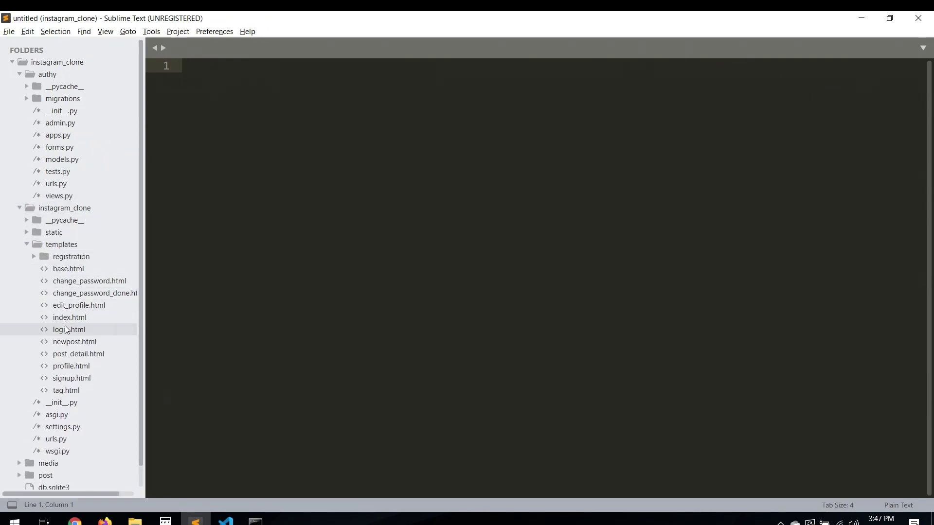
left_click(66, 354)
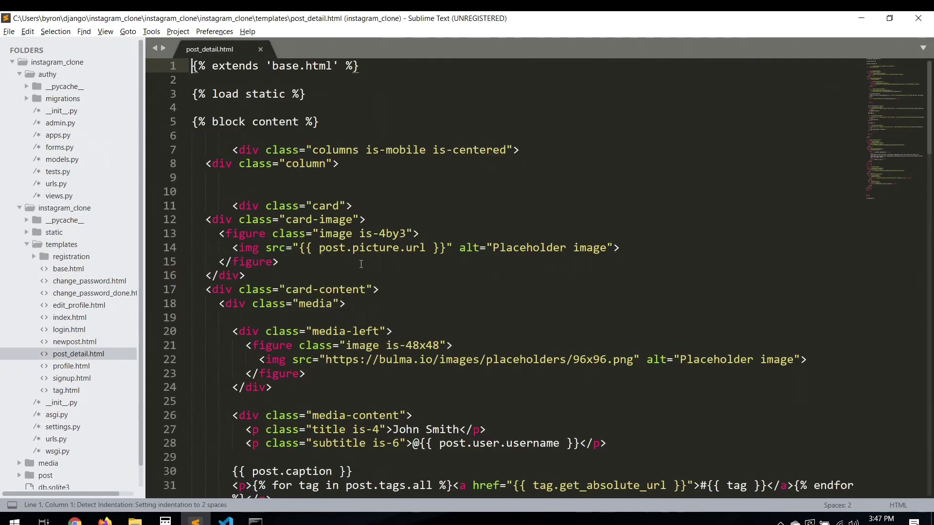
- Compare the template with the browser's post page and un-indent the div on line 7
key("alt+Tab")
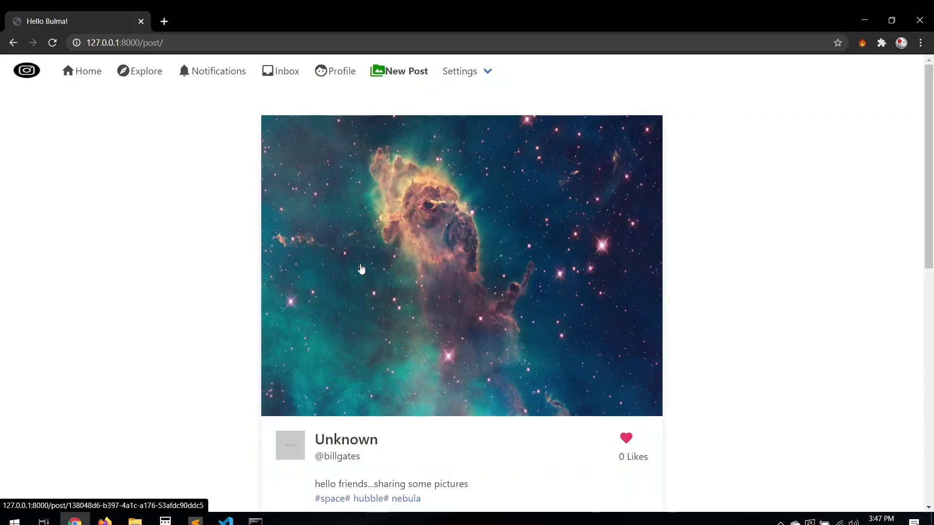
scroll(360, 269, "down", 3)
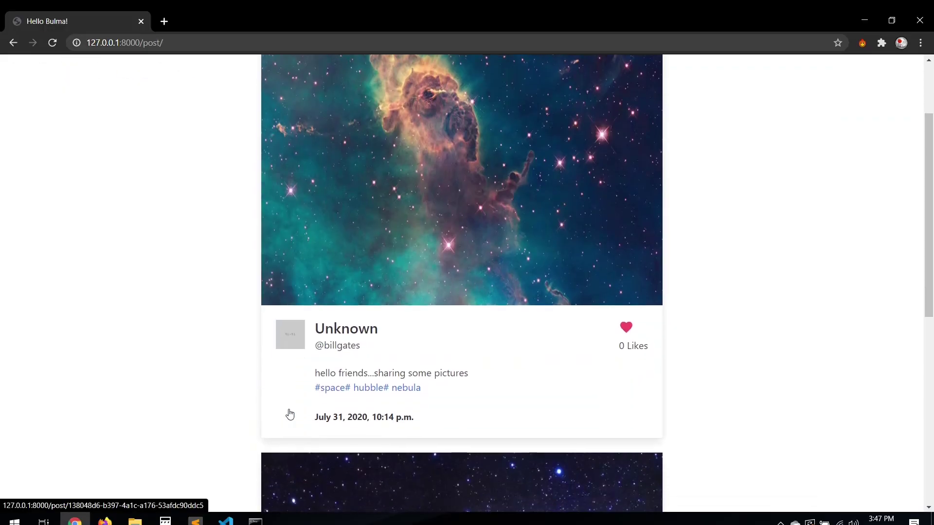
scroll(194, 212, "up", 3)
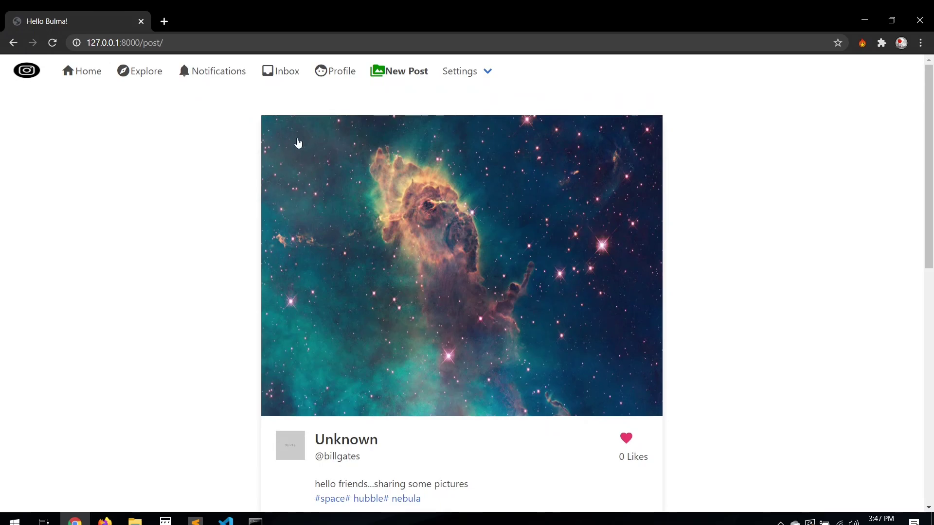
key("alt+Tab")
key("alt+Tab")
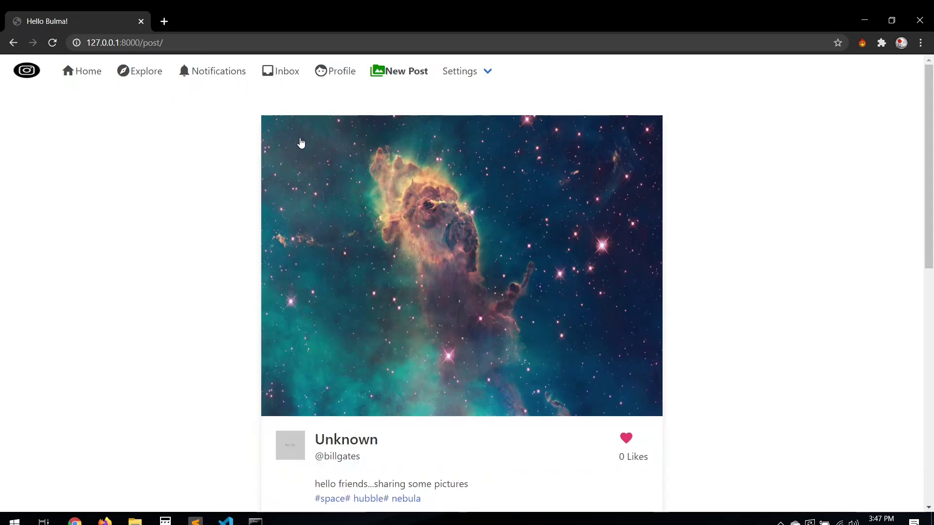
key("alt+Tab")
left_click(232, 151)
key("BackSpace")
key("BackSpace")
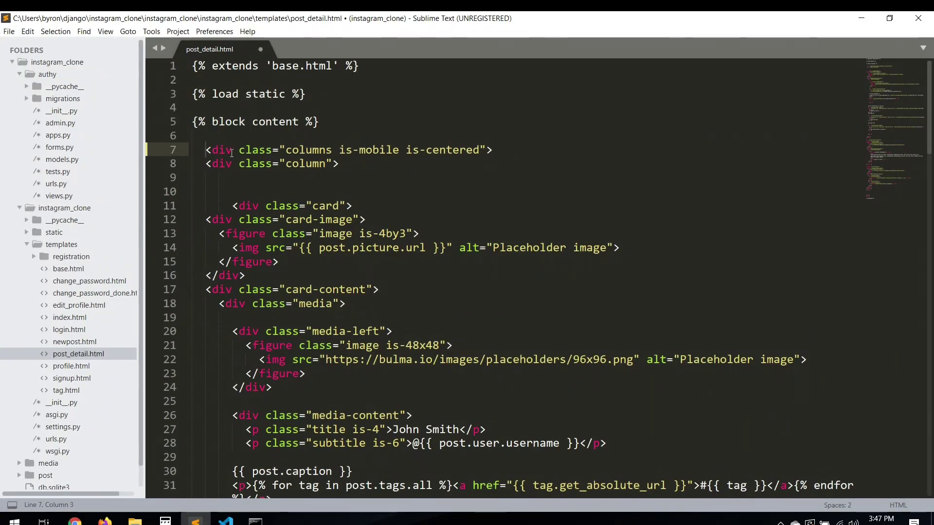
- Open the nebula post's detail page in Chrome and return to post_detail.html
key("alt+Tab")
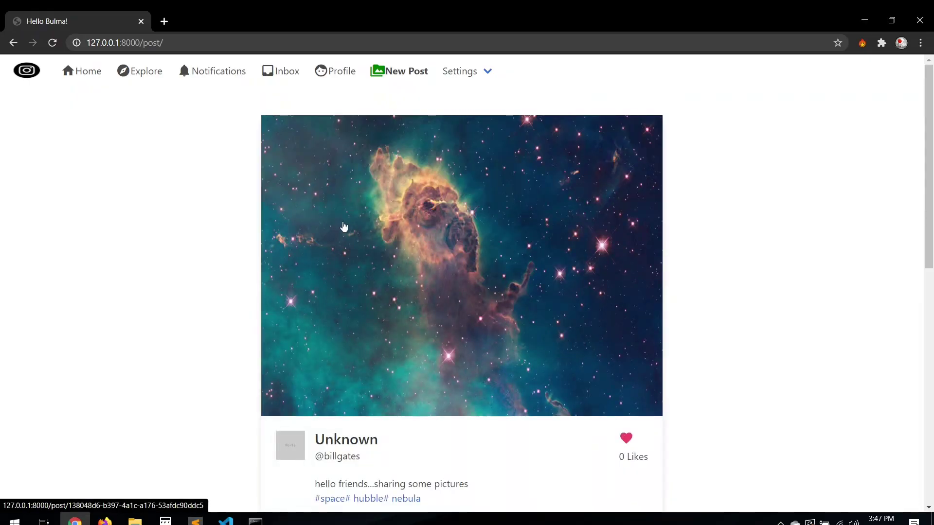
key("alt+Tab")
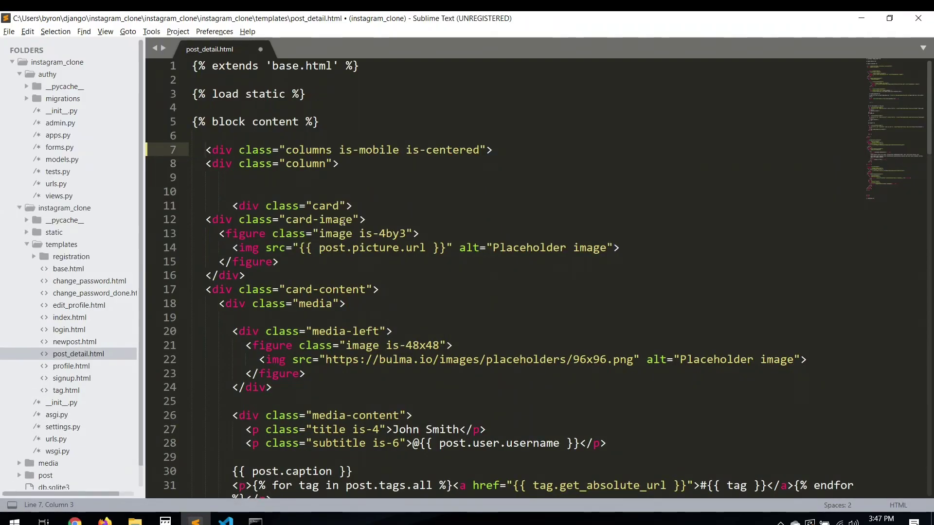
key("alt+Tab")
key("alt+Tab")
scroll(511, 270, "down", 4)
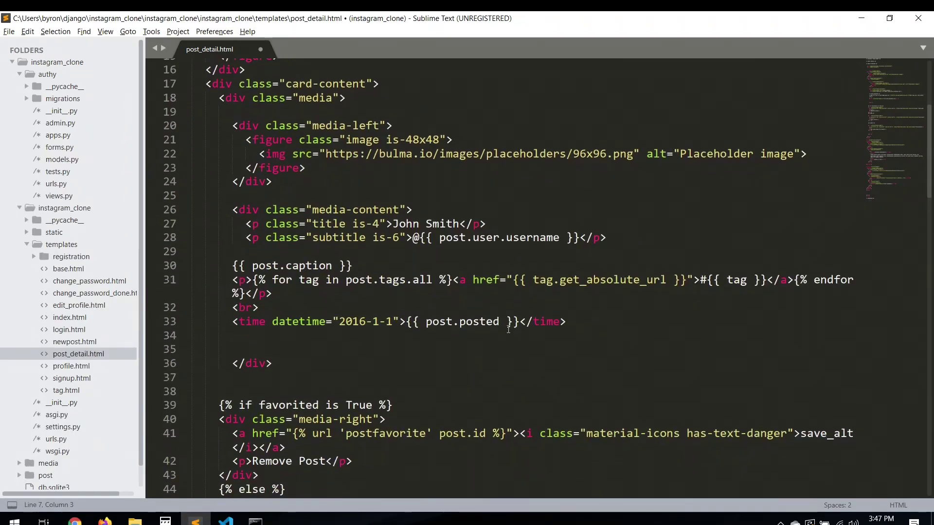
key("alt+Tab")
left_click(313, 172)
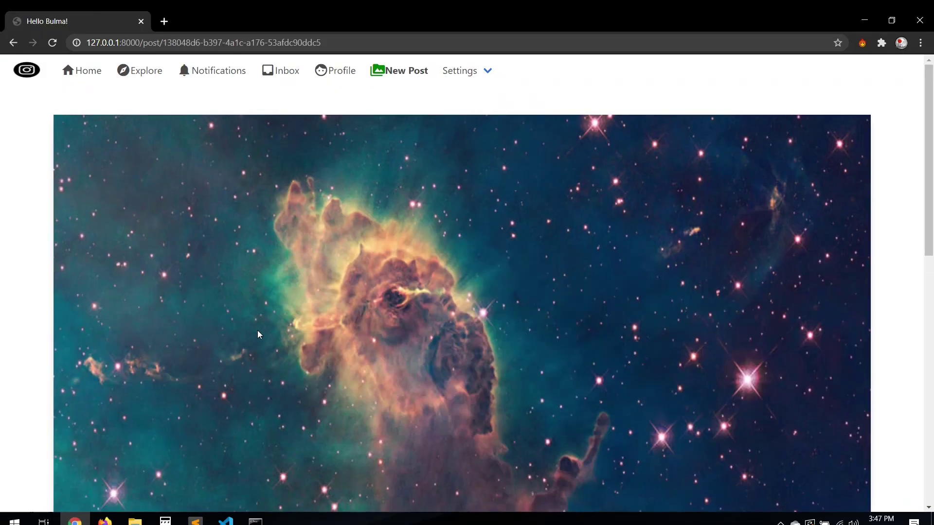
scroll(258, 331, "down", 5)
key("alt+Tab")
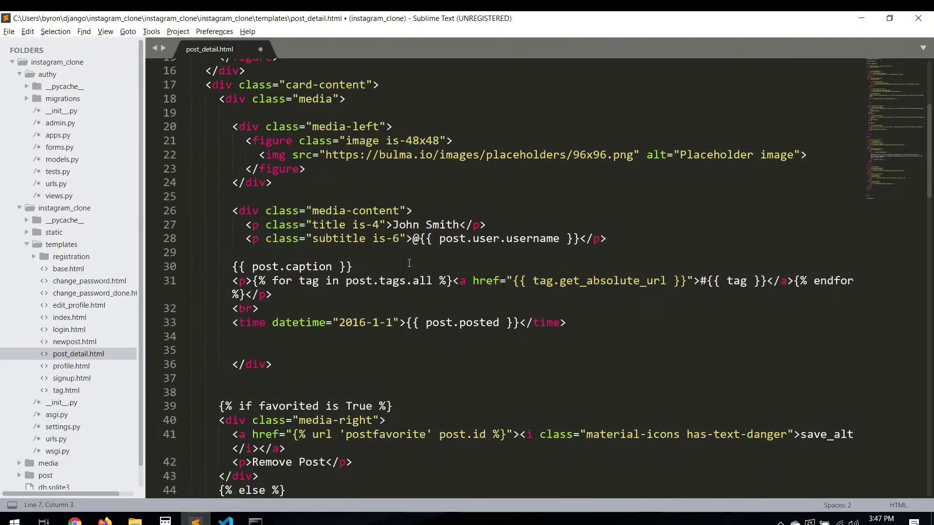
key("alt+Tab")
key("alt+Tab")
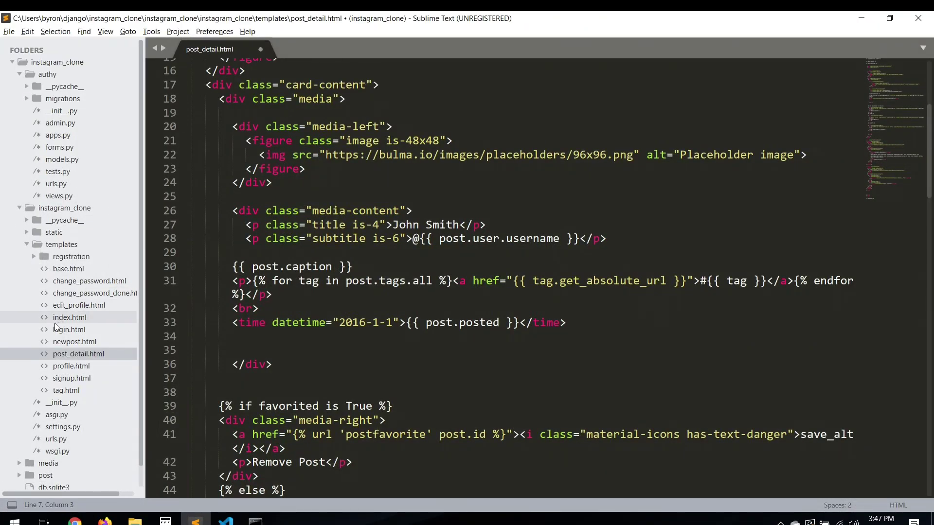
- Copy the profile-picture if/else block (lines 20–24) from index.html
left_click(67, 316)
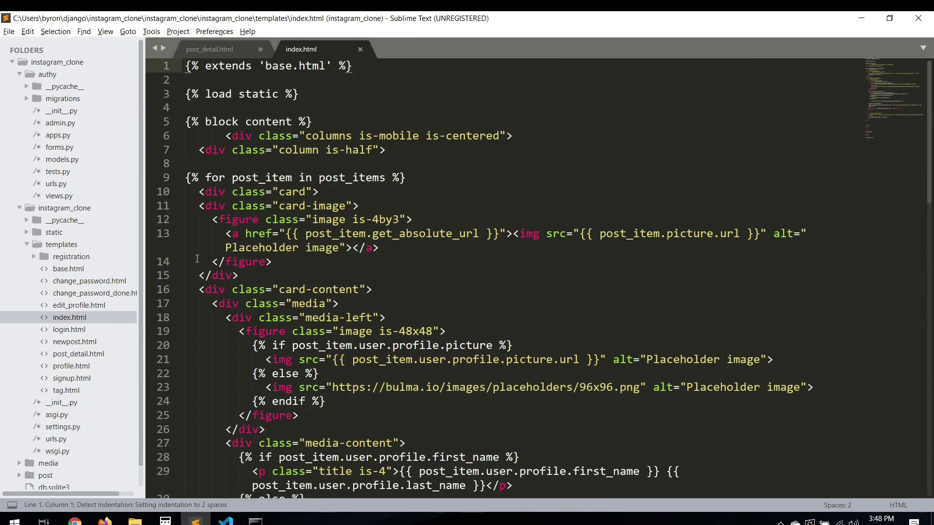
scroll(292, 272, "down", 2)
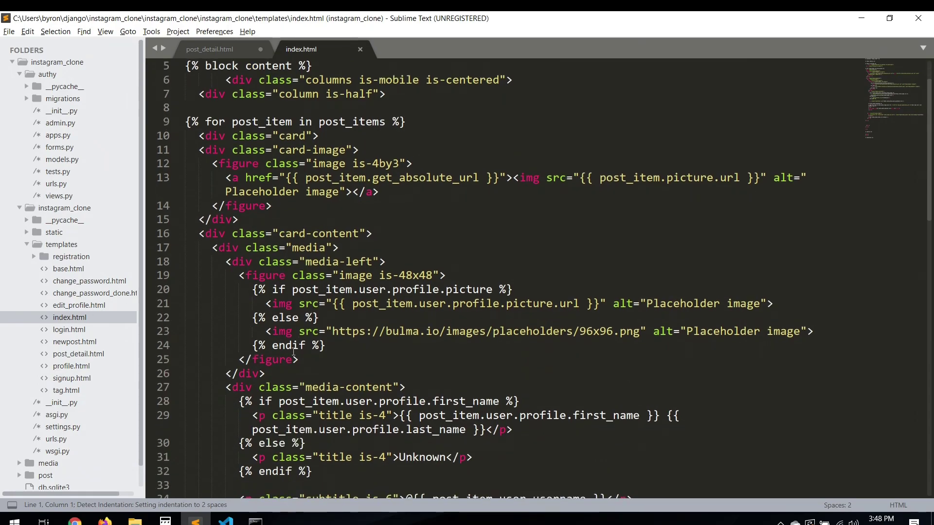
left_click_drag(326, 345, 126, 303)
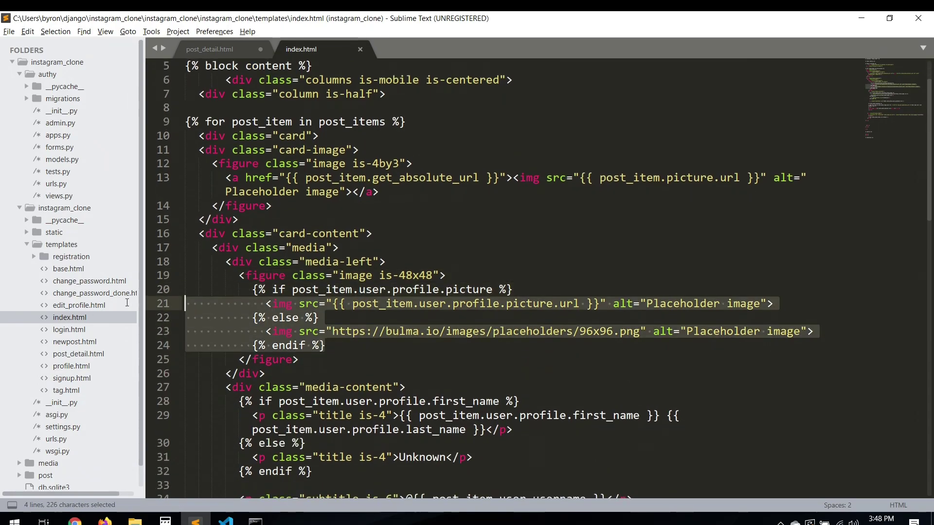
key("shift+Up")
key("ctrl+c")
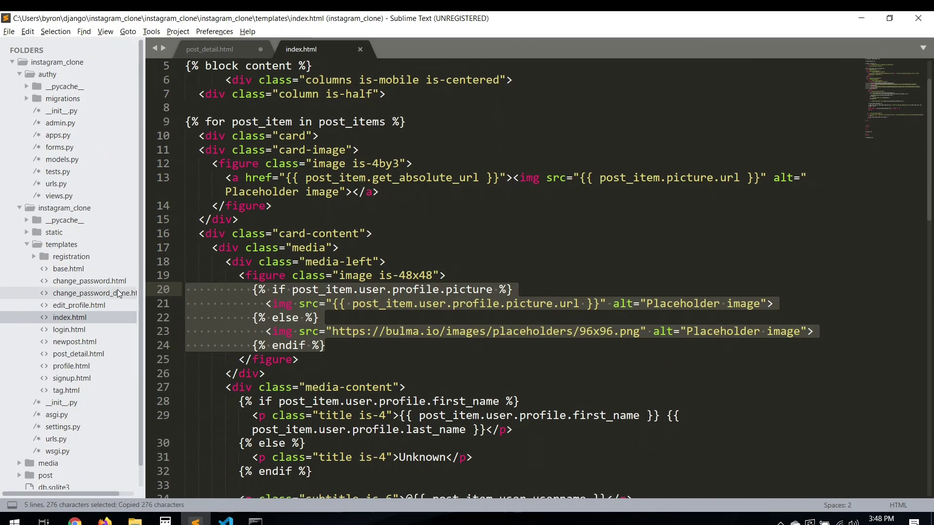
- Replace post_detail.html's placeholder image line 22 with the pasted avatar block, reindented
left_click(219, 49)
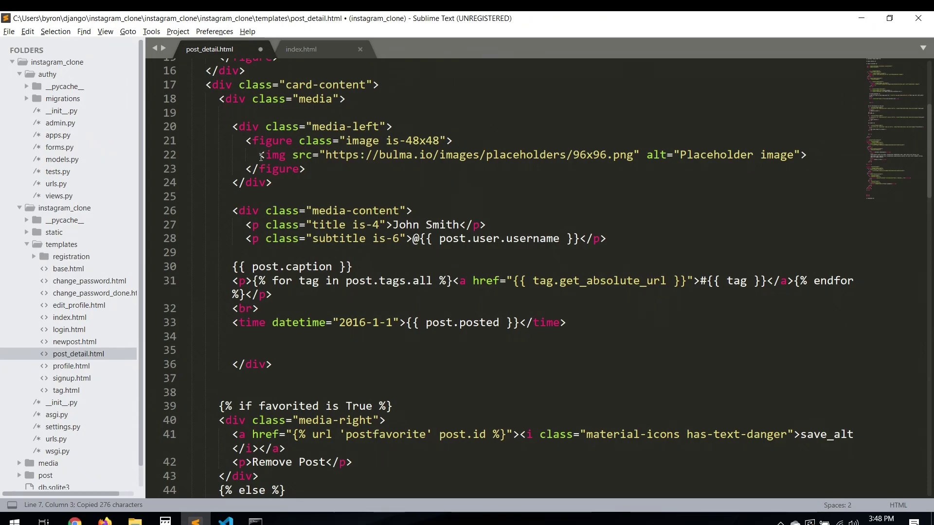
left_click_drag(260, 154, 820, 154)
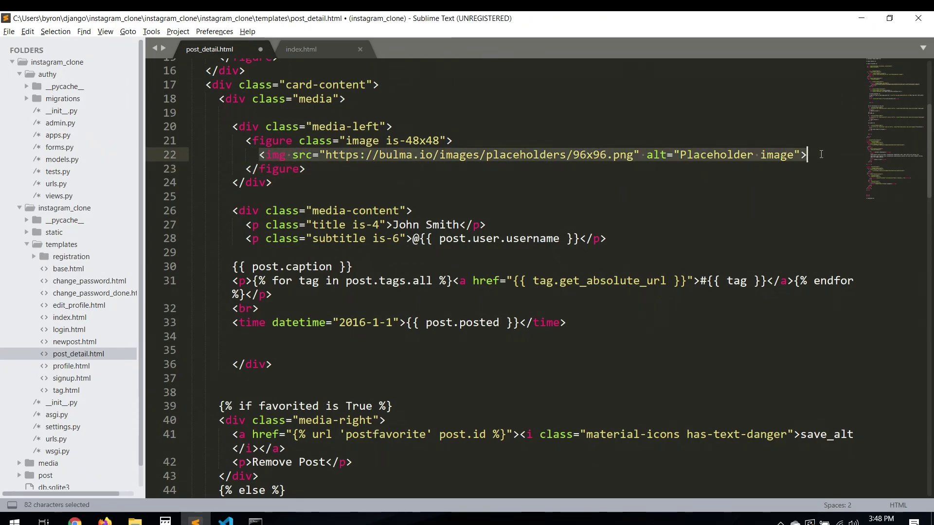
key("ctrl+v")
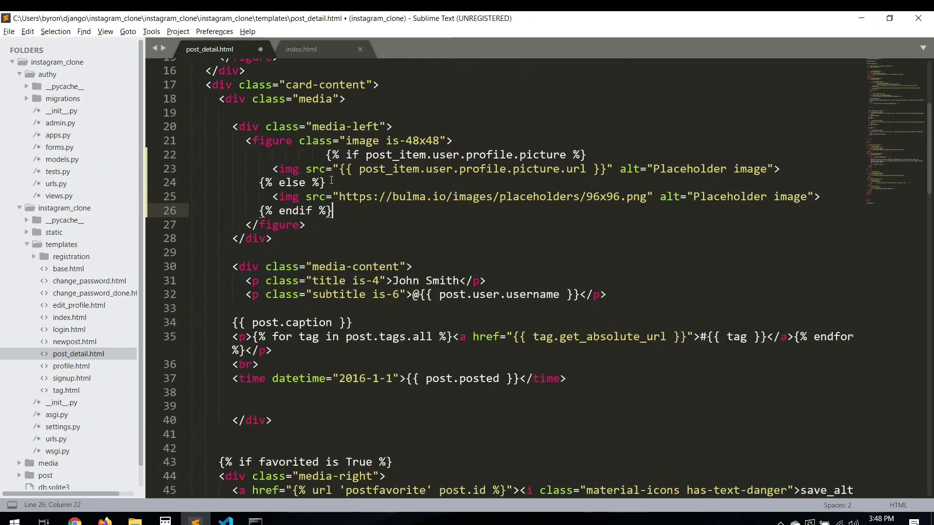
scroll(317, 147, "up", 1)
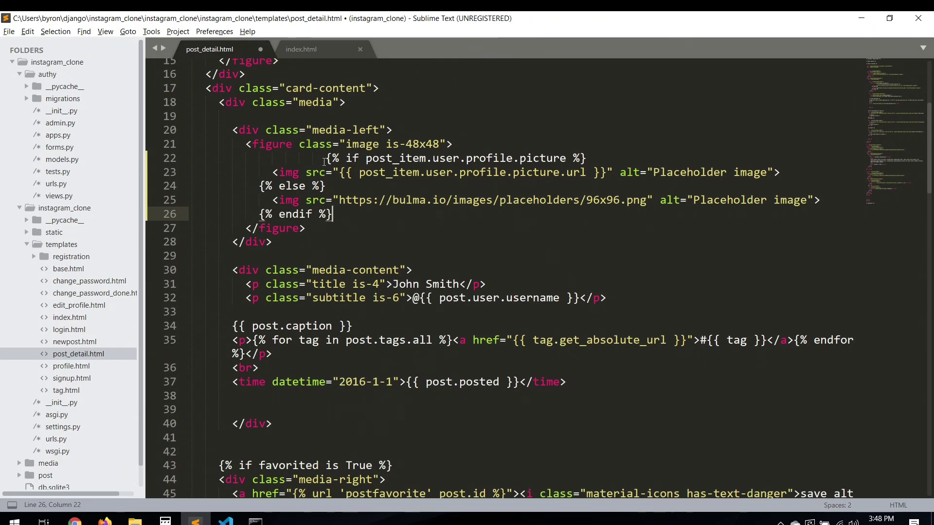
double_click(328, 160)
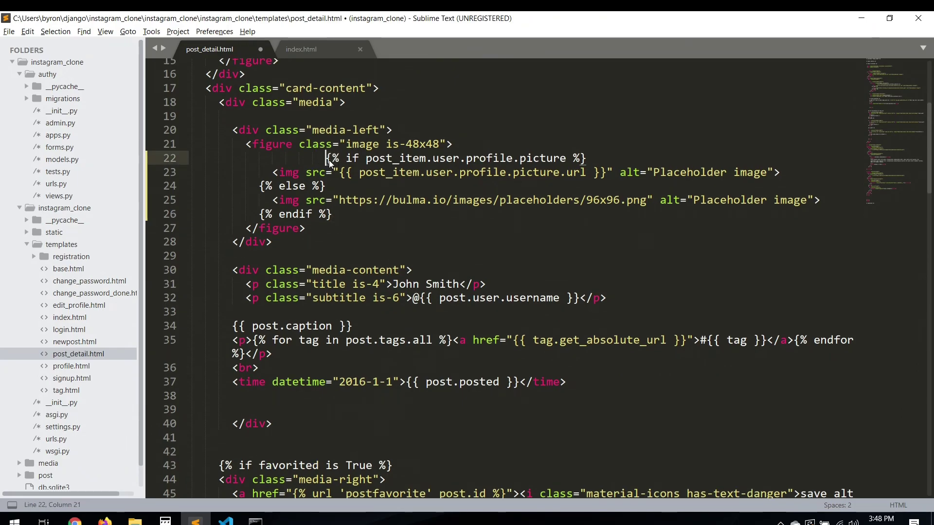
key("BackSpace")
key("BackSpace")
key("BackSpace")
key("BackSpace")
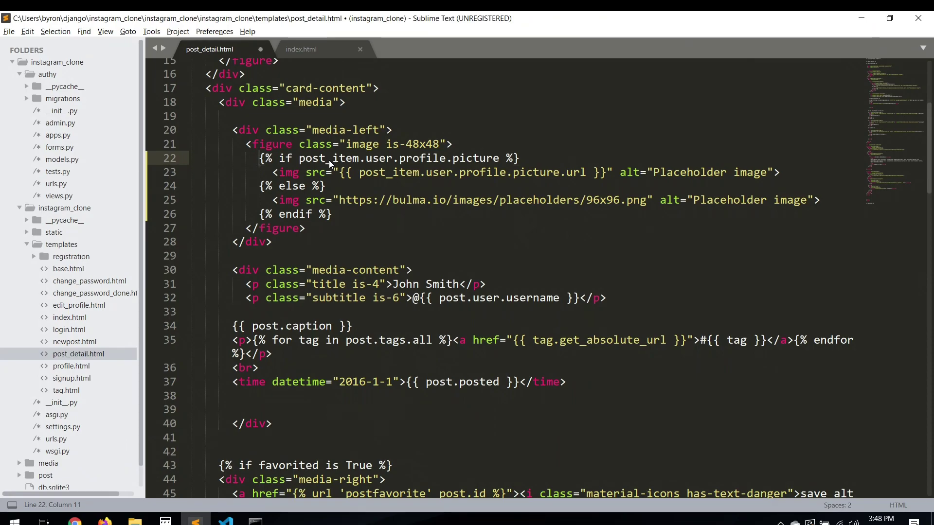
scroll(357, 352, "down", 3)
scroll(357, 352, "up", 1)
scroll(357, 351, "up", 4)
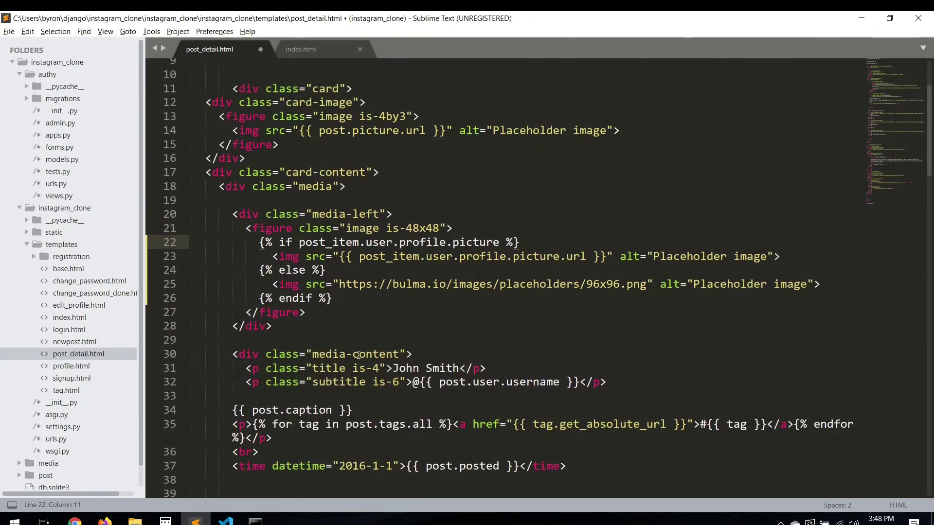
scroll(358, 353, "down", 1)
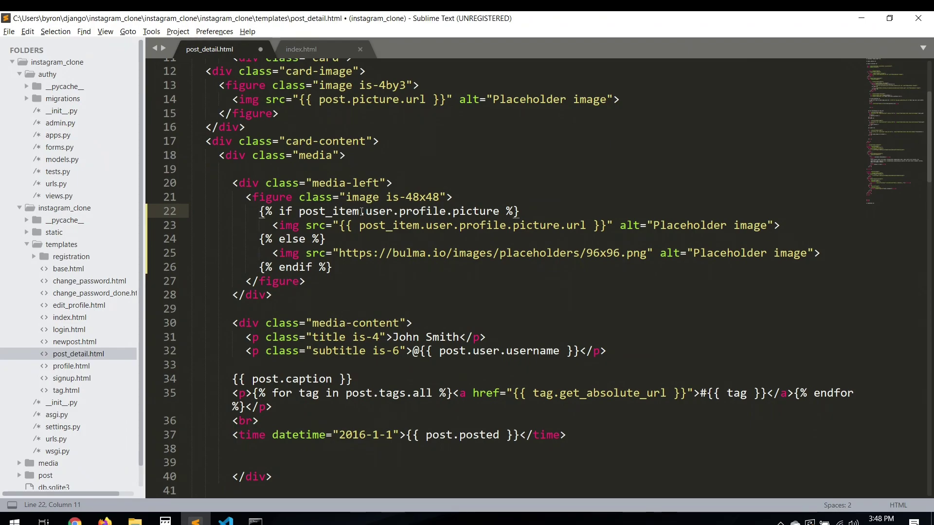
- Change post_item to post on lines 22–23 and save post_detail.html
key("Right")
key("Right")
key("Right")
key("Delete")
key("Delete")
key("Delete")
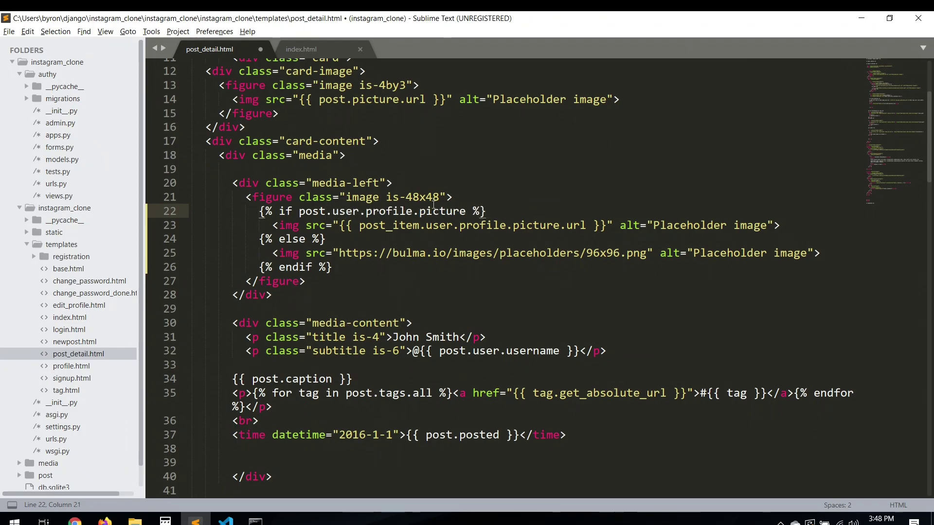
key("Down")
key("Right")
key("Right")
key("Right")
key("Delete")
key("Delete")
key("Delete")
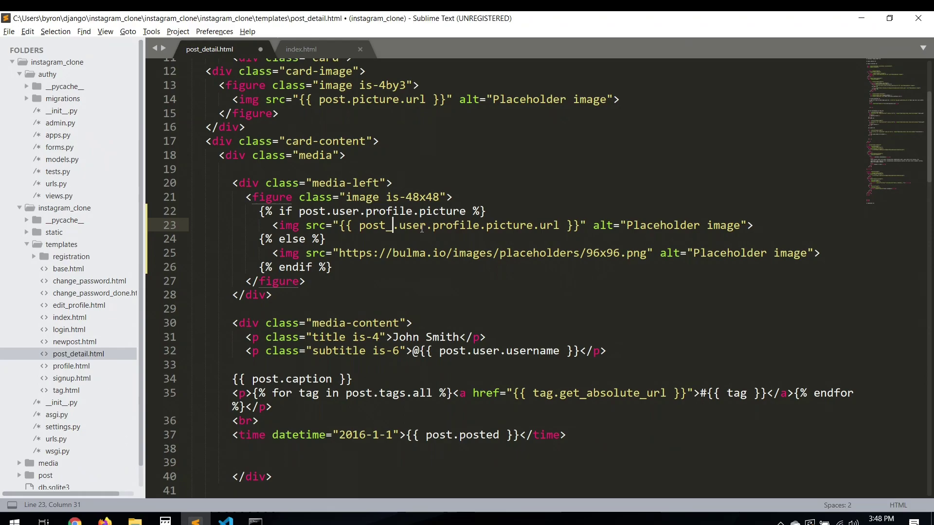
key("Delete")
key("Delete")
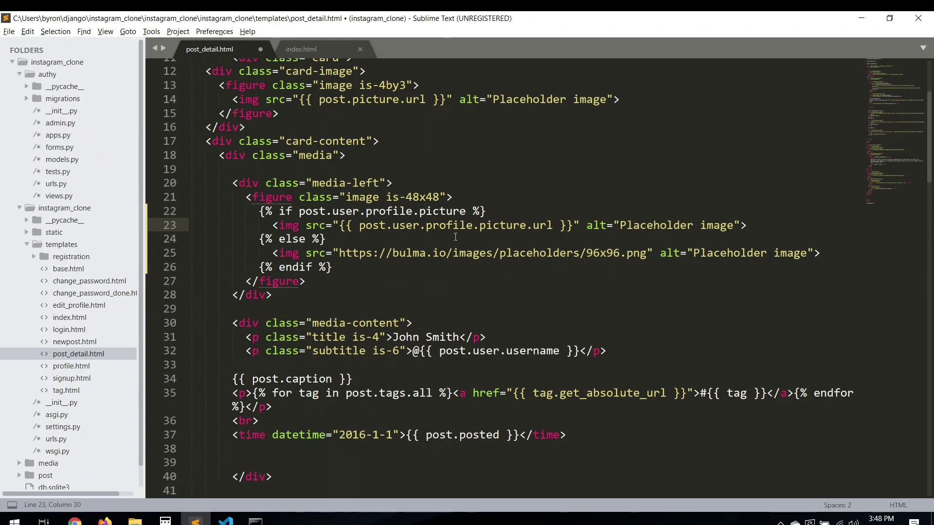
key("ctrl+s")
- Reload the post detail page in Chrome, resave post_detail.html and return to index.html
key("alt+Tab")
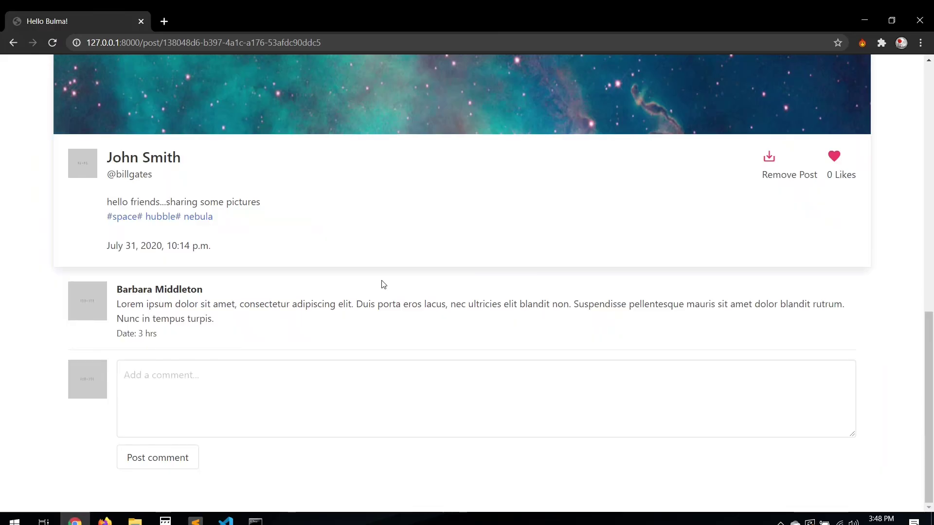
key("F5")
left_click(52, 43)
key("alt+Tab")
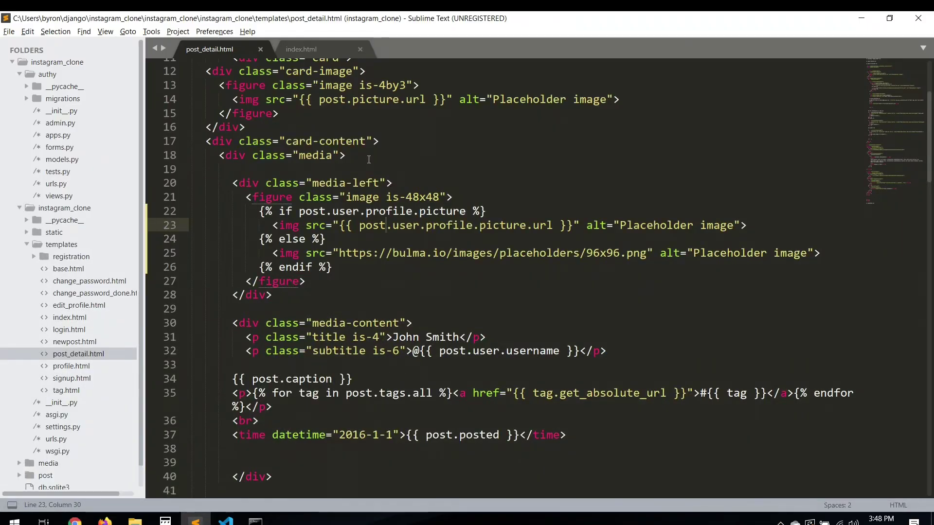
key("ctrl+s")
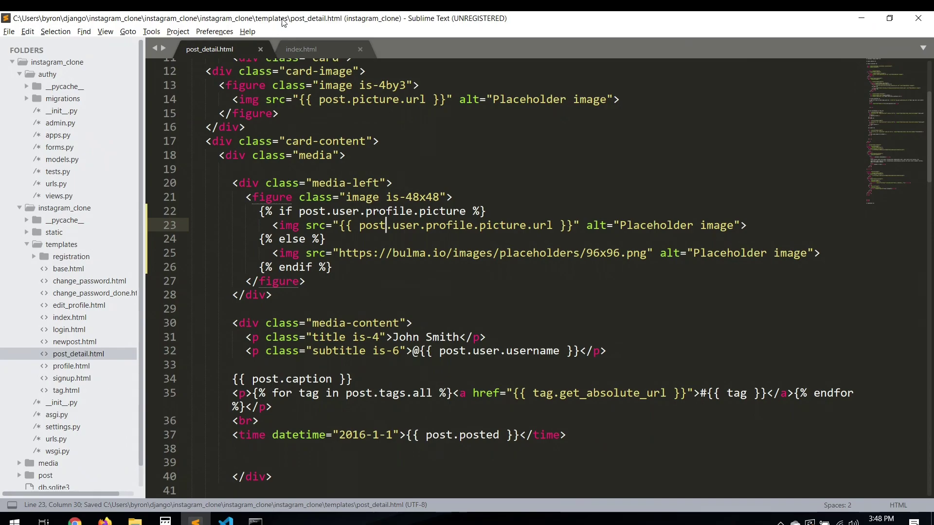
left_click(306, 49)
scroll(310, 324, "down", 4)
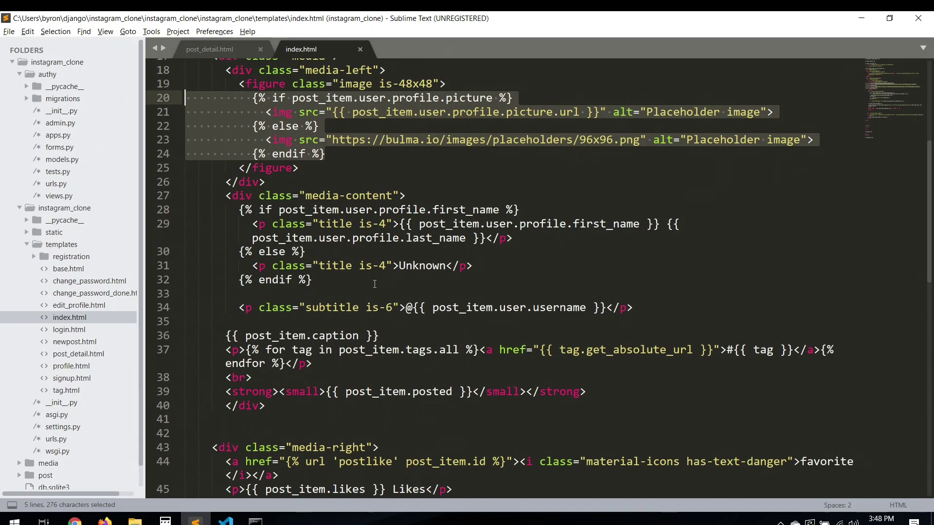
- Copy index.html's author-name if/else block over the hard-coded John Smith line in post_detail.html
left_click_drag(374, 284, 109, 210)
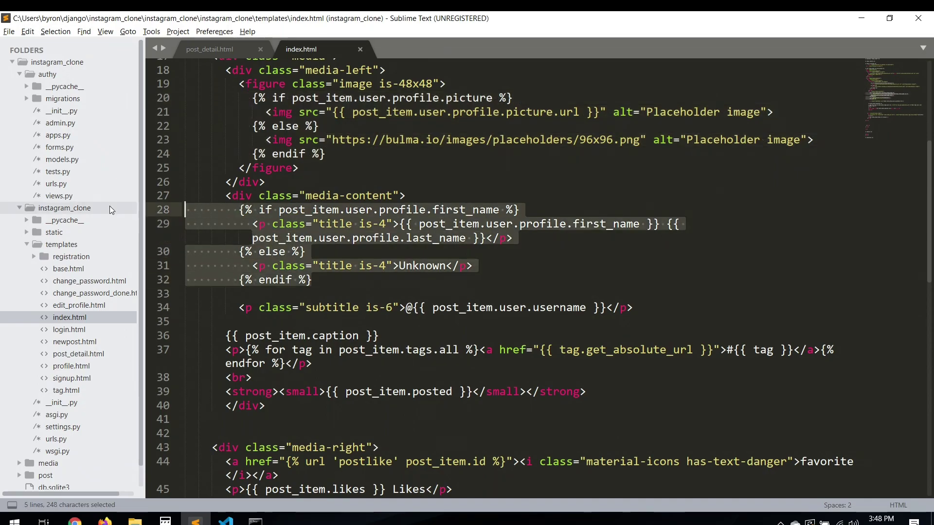
key("ctrl+c")
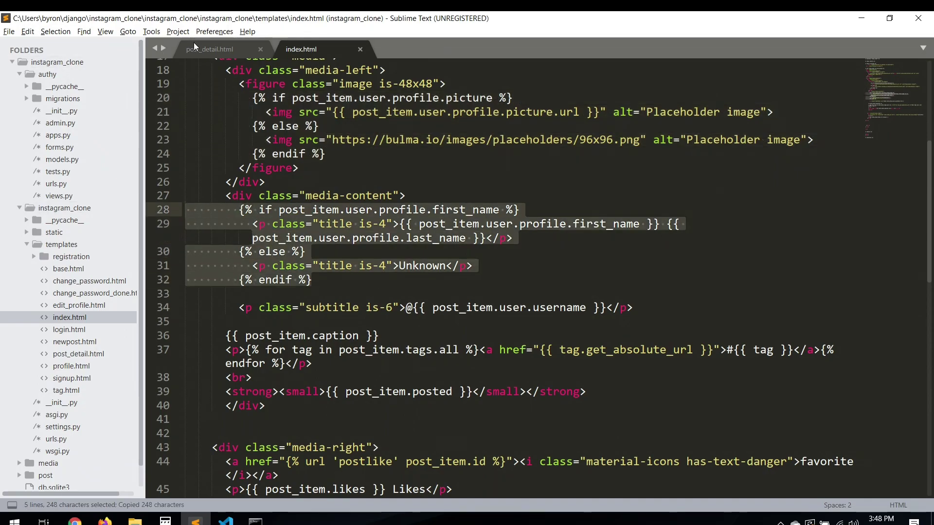
left_click(195, 46)
scroll(421, 313, "down", 1)
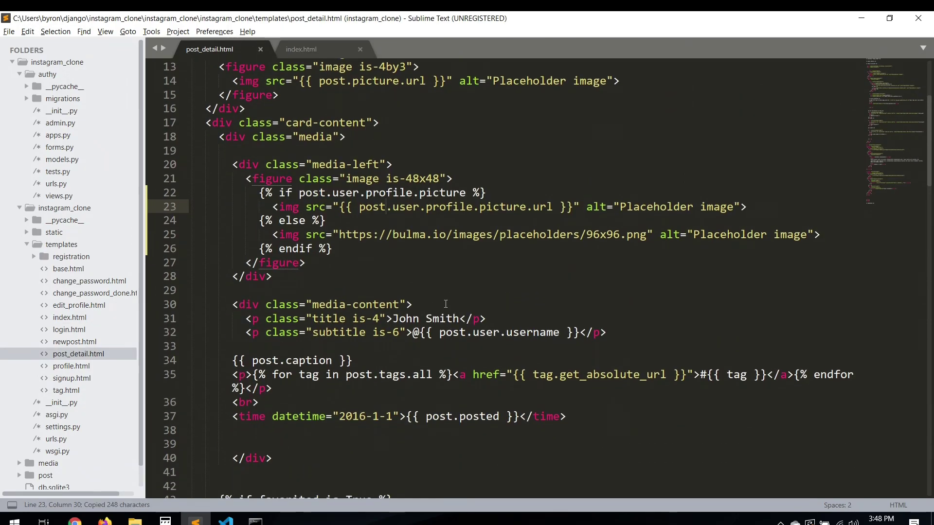
left_click_drag(489, 319, 259, 319)
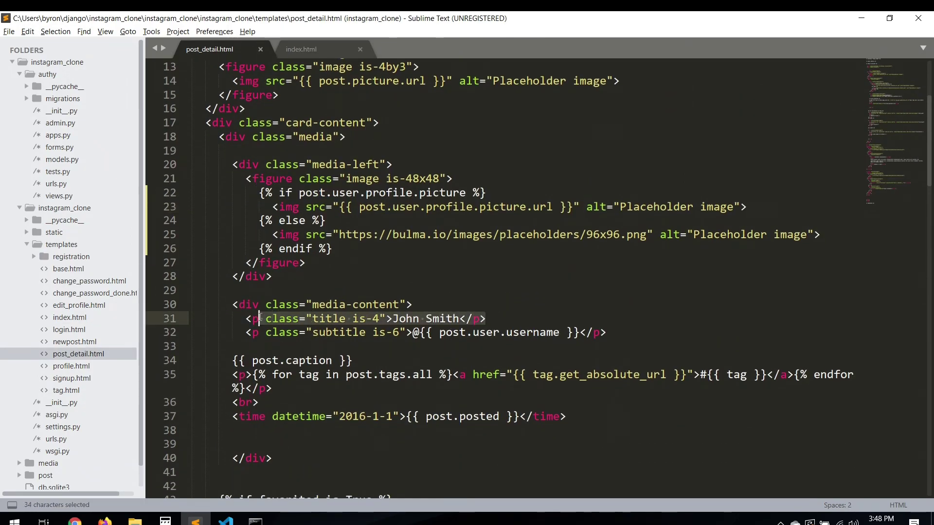
key("ctrl+v")
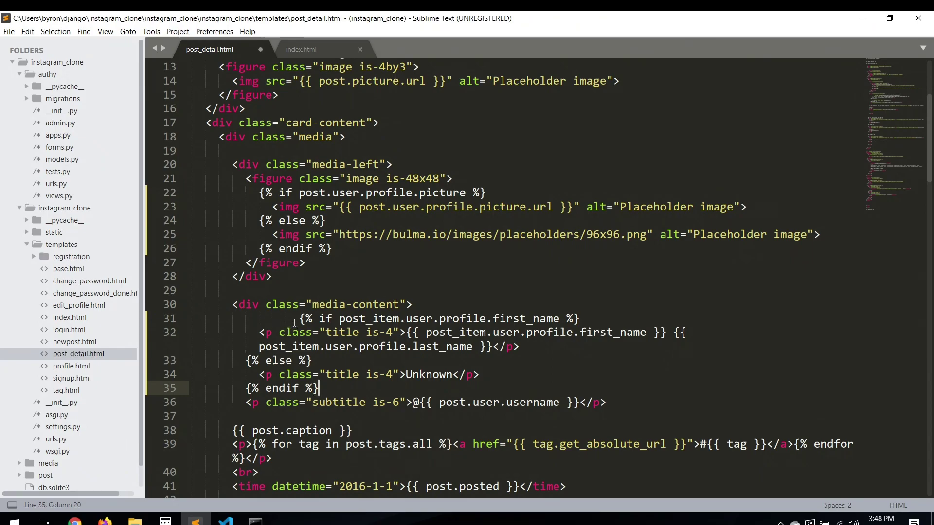
key("BackSpace")
key("BackSpace")
key("BackSpace")
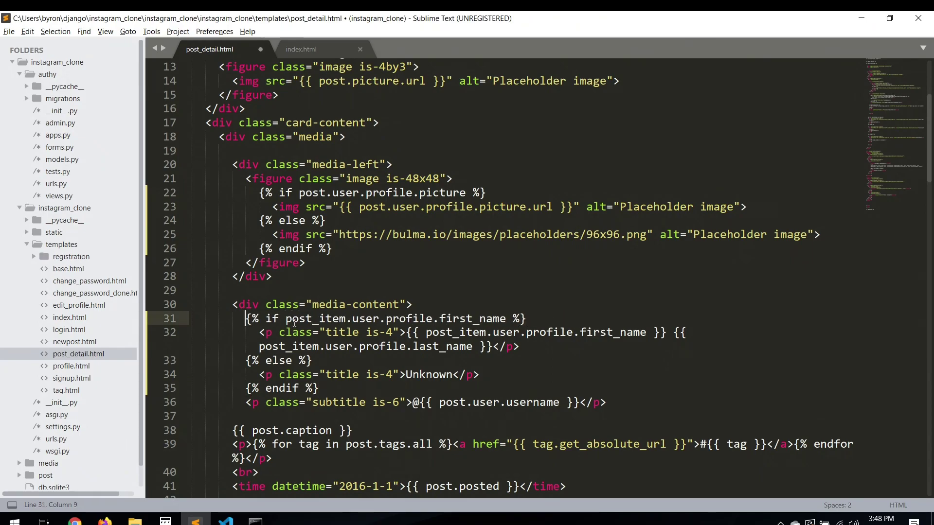
scroll(450, 305, "down", 1)
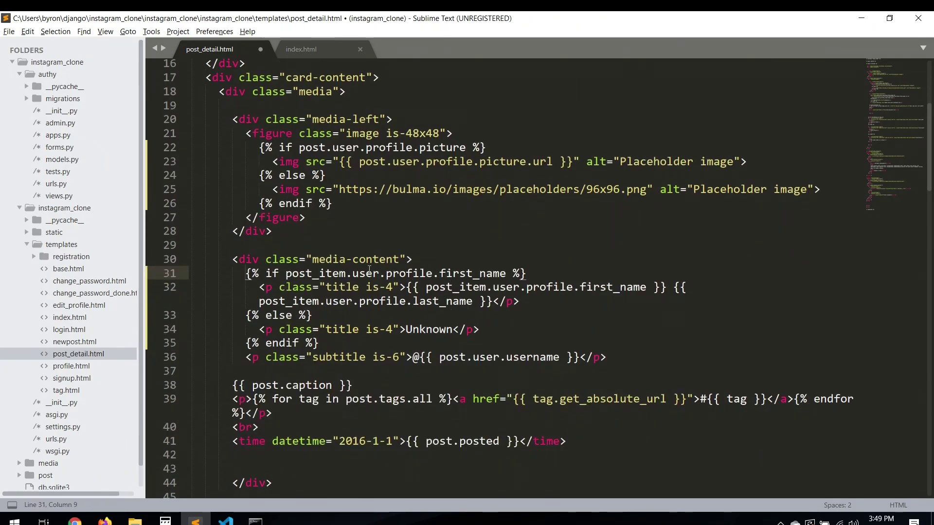
- Change post_item to post in the condition, first name and last name, then save
left_click(345, 274)
key("BackSpace")
key("BackSpace")
key("BackSpace")
key("BackSpace")
key("BackSpace")
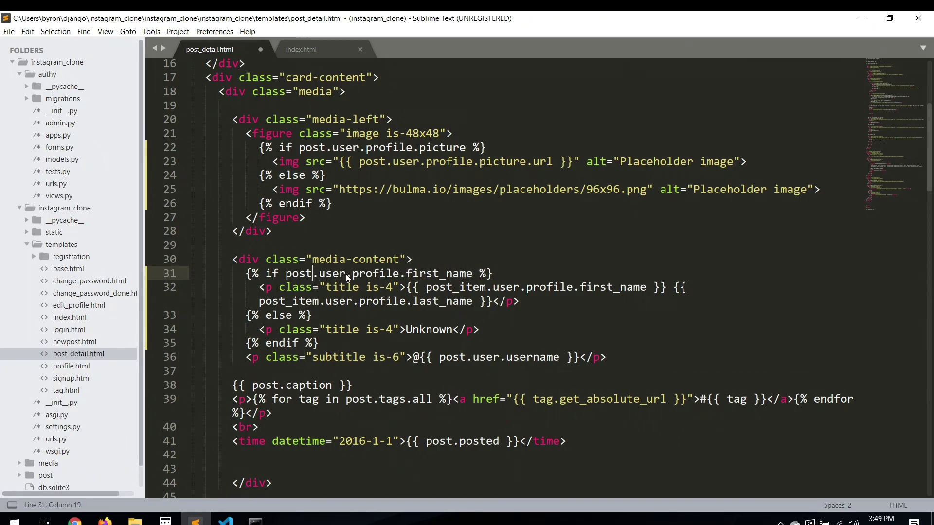
left_click(488, 287)
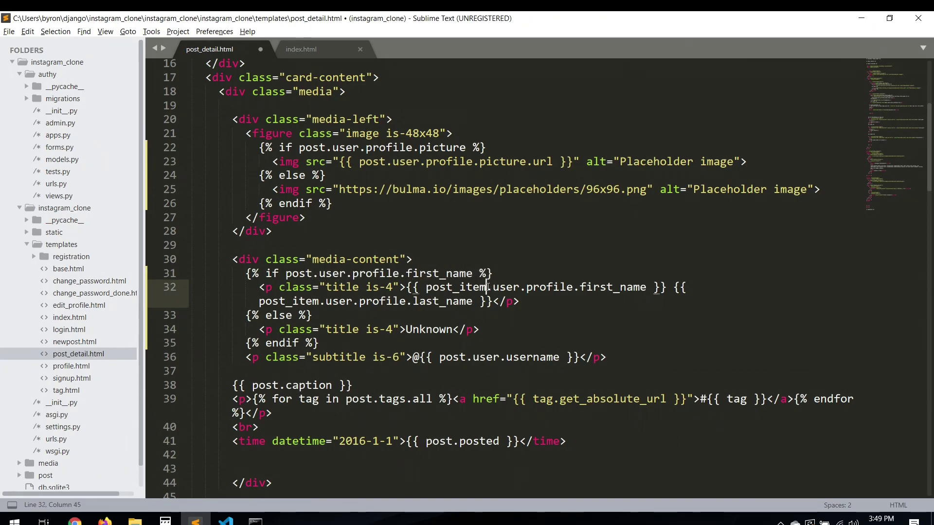
key("BackSpace")
key("BackSpace")
key("BackSpace")
key("BackSpace")
key("BackSpace")
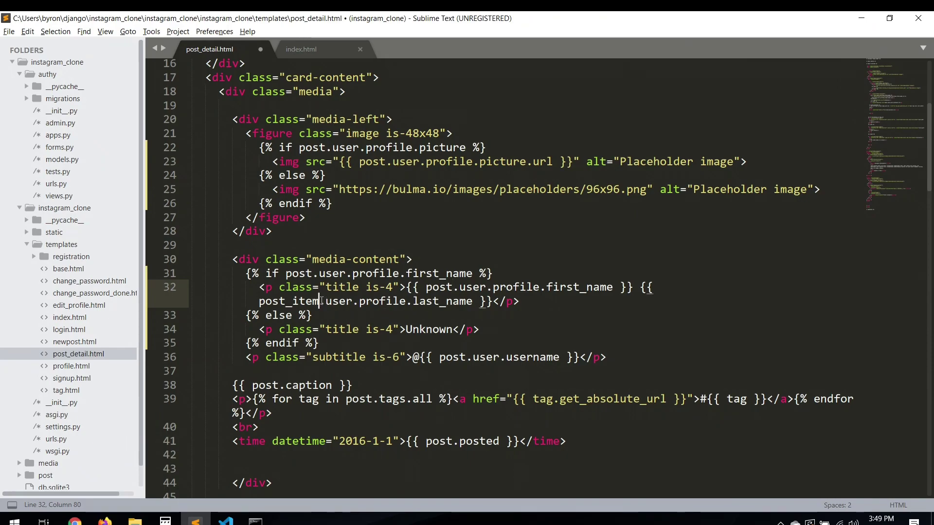
key("BackSpace")
key("BackSpace")
key("BackSpace")
key("BackSpace")
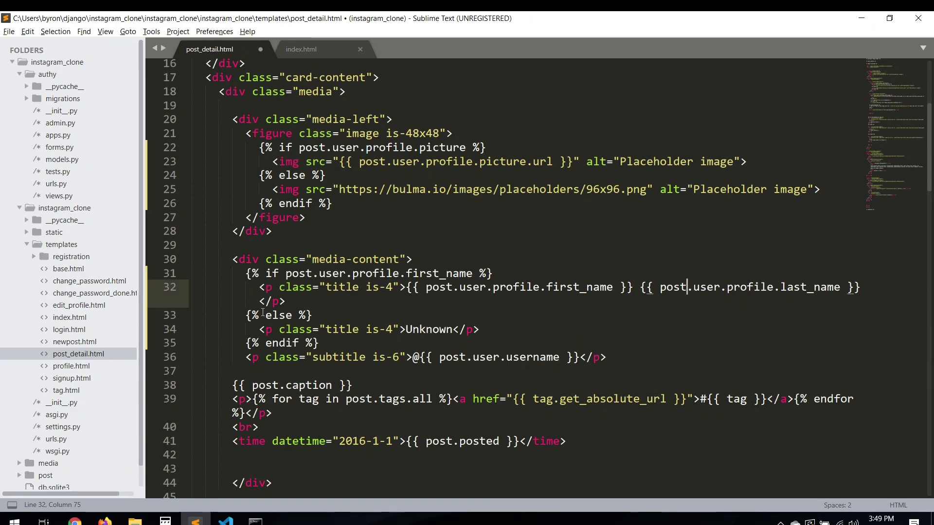
key("ctrl+s")
- Reload the detail page in Chrome to confirm it shows Unknown, then return to the editor
key("alt+Tab")
key("F5")
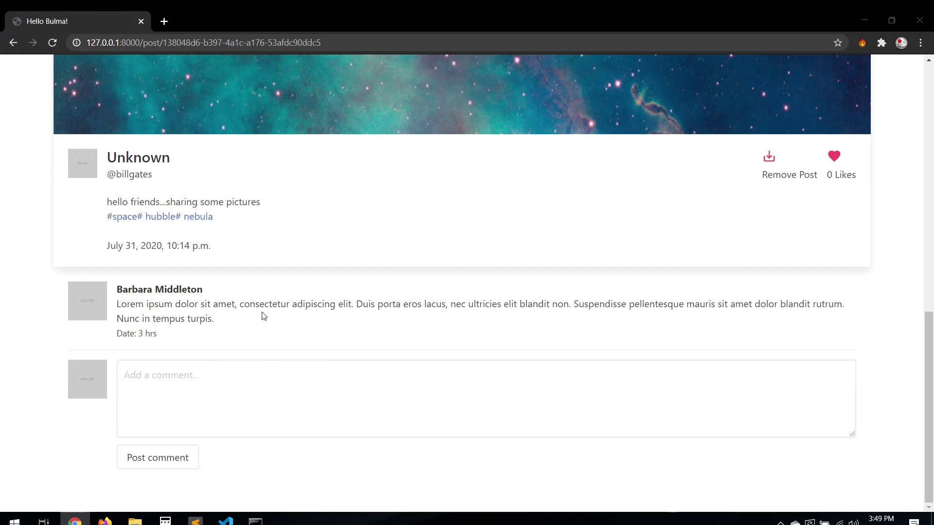
key("alt+Tab")
scroll(396, 358, "down", 2)
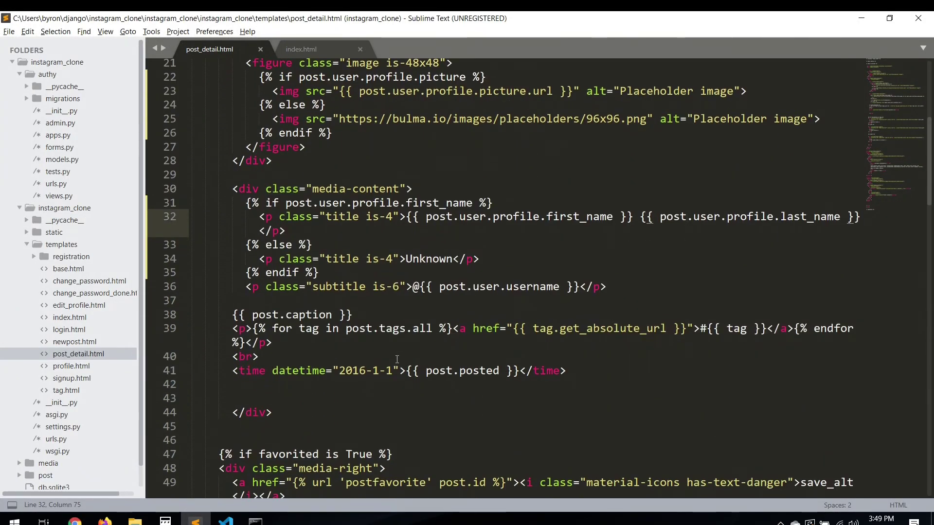
- Wrap line 41's date in <strong><small> tags in post_detail.html and save
left_click(230, 370)
type("strong")
key("Tab")
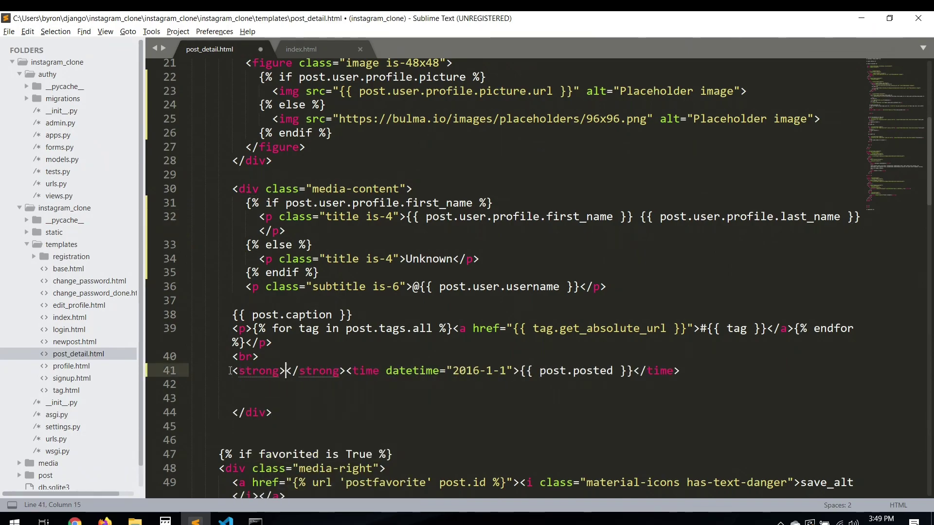
key("shift+Right")
key("shift+Right")
key("shift+Right")
key("shift+Right")
key("shift+Right")
key("shift+Right")
key("shift+Right")
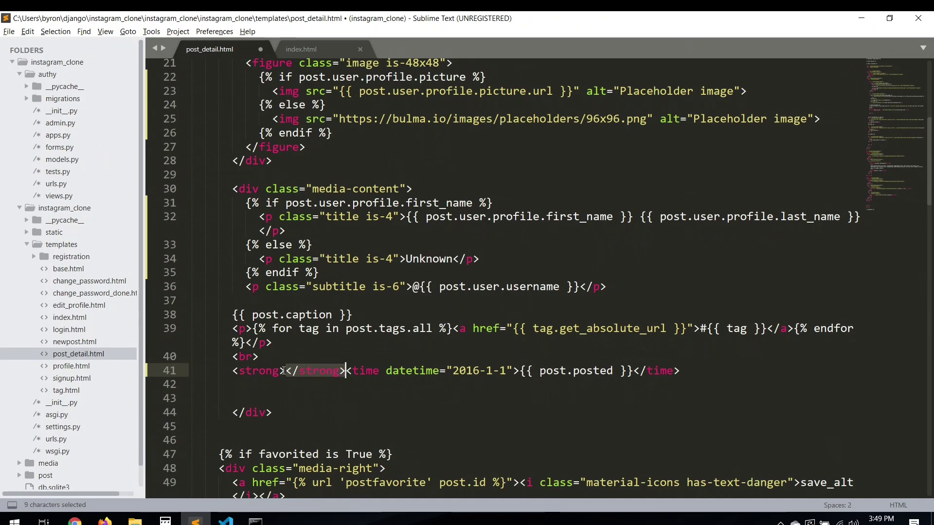
key("ctrl+x")
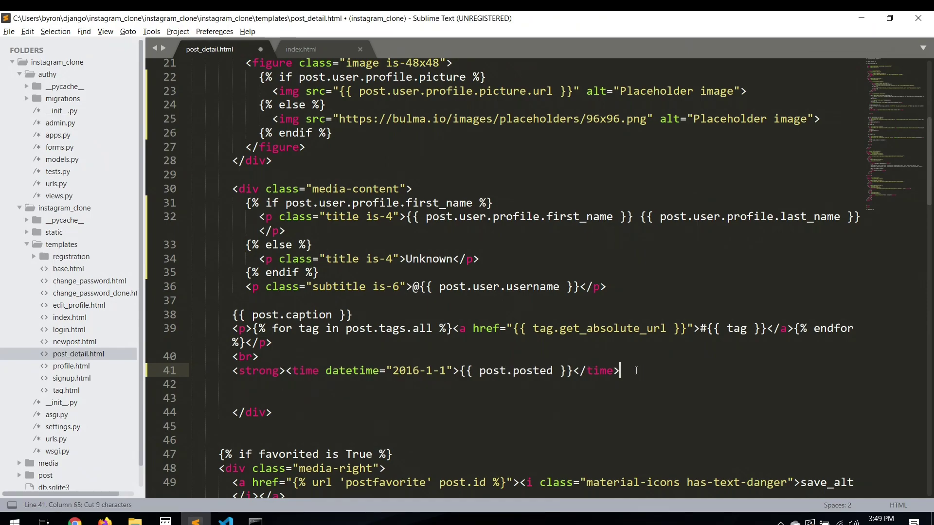
key("ctrl+v")
key("BackSpace")
key("BackSpace")
key("BackSpace")
type("small")
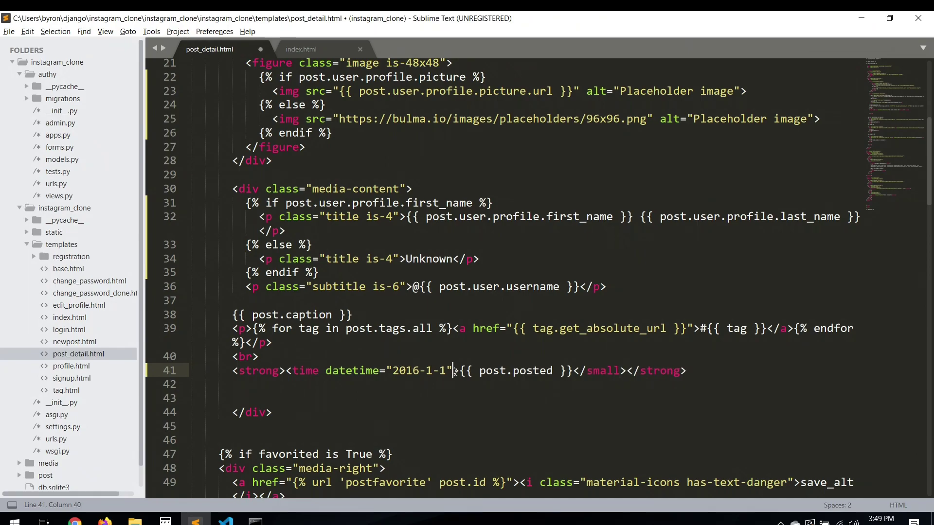
left_click_drag(454, 372, 290, 372)
type("sma")
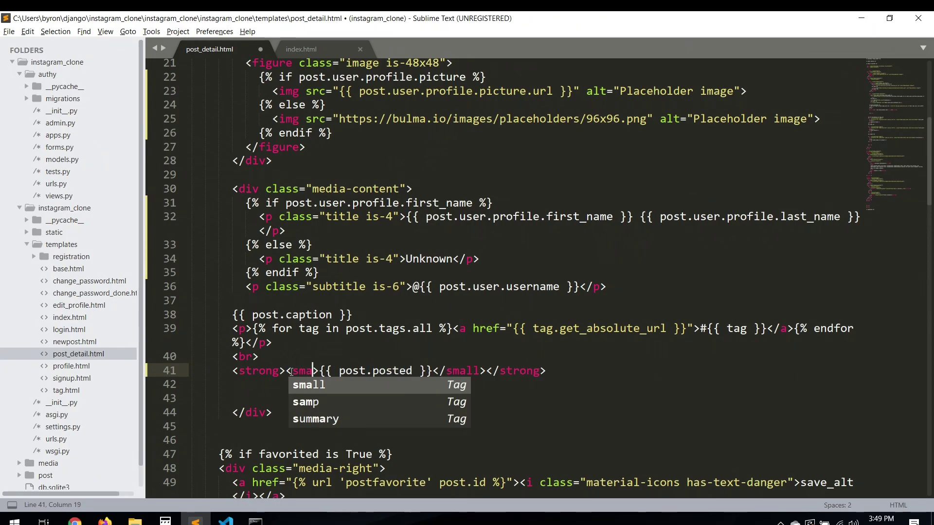
type("ll")
key("ctrl+s")
- Check the bold small date in Chrome and return to the editor
key("alt+Tab")
key("alt+Tab")
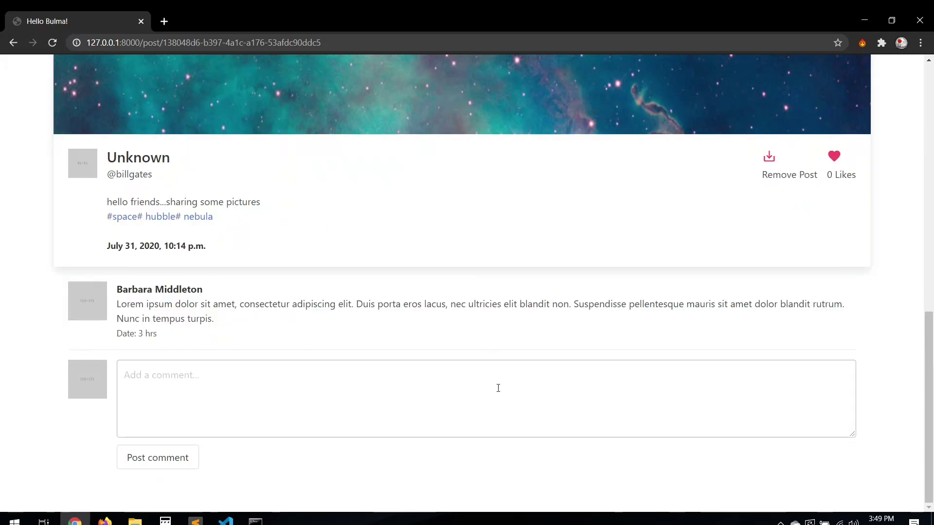
scroll(356, 321, "up", 1)
scroll(356, 320, "up", 3)
scroll(355, 320, "up", 3)
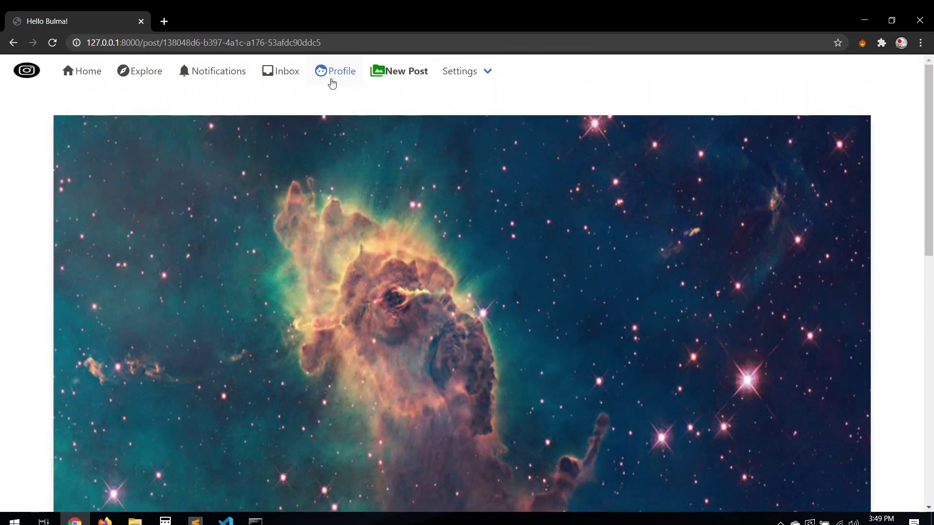
key("alt+Tab")
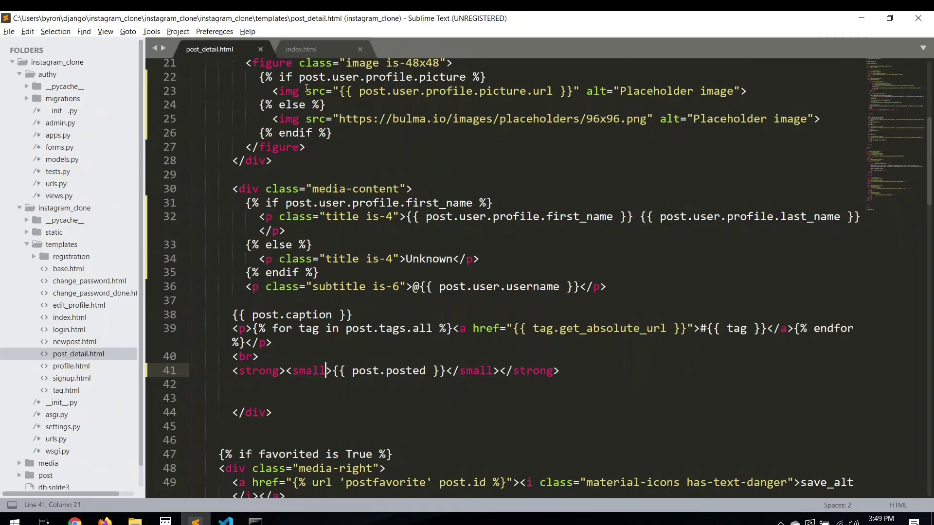
key("alt+Tab")
key("alt+Tab")
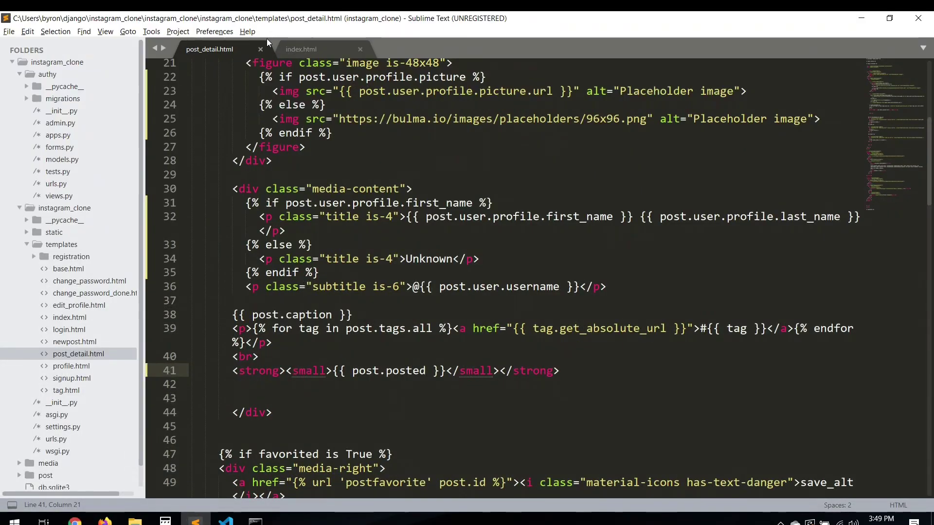
- Close the templates, open base.html and add ' - {{ request.user }}' after Profile on line 53, saving
left_click(258, 46)
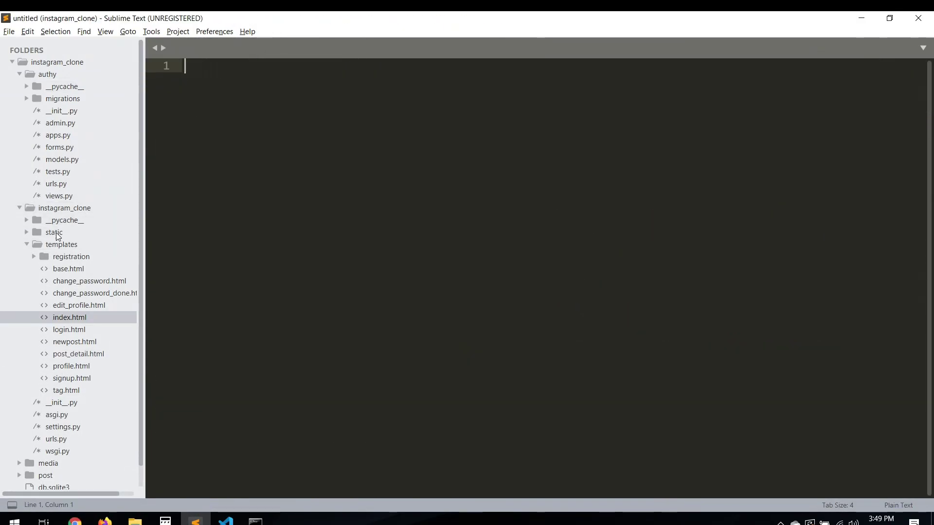
left_click(84, 270)
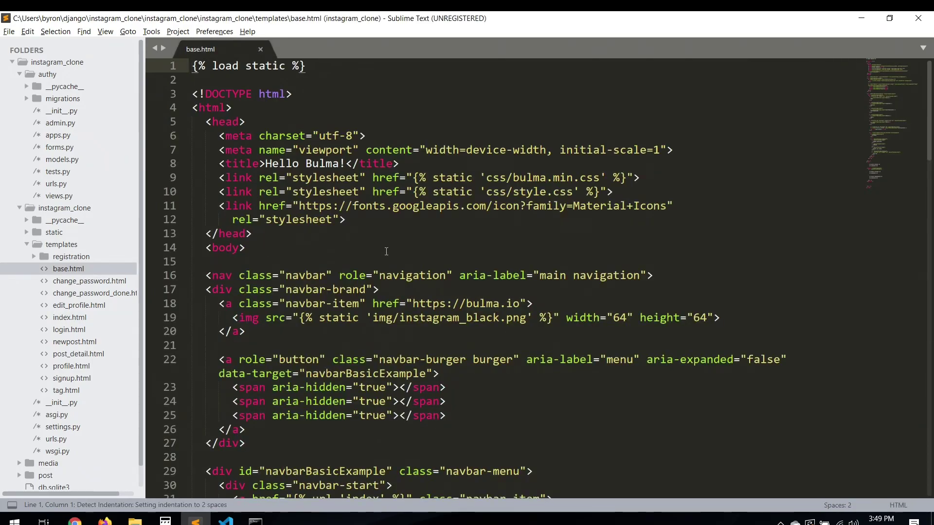
scroll(386, 251, "down", 7)
scroll(386, 251, "down", 2)
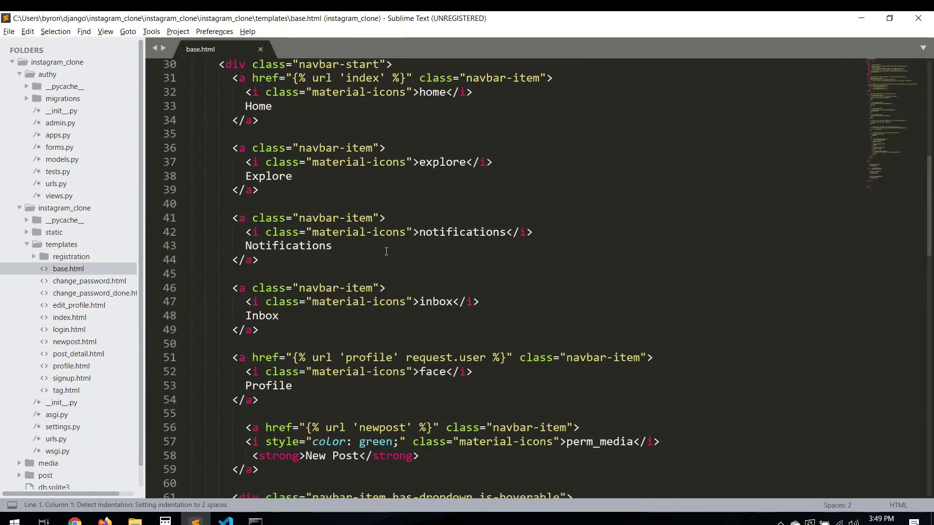
scroll(385, 252, "down", 2)
left_click(305, 294)
type("- ")
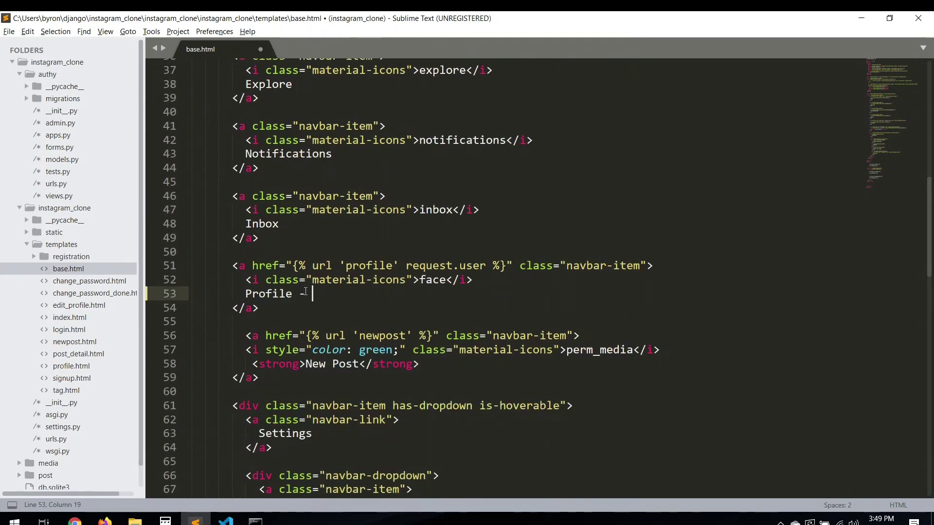
type("{{")
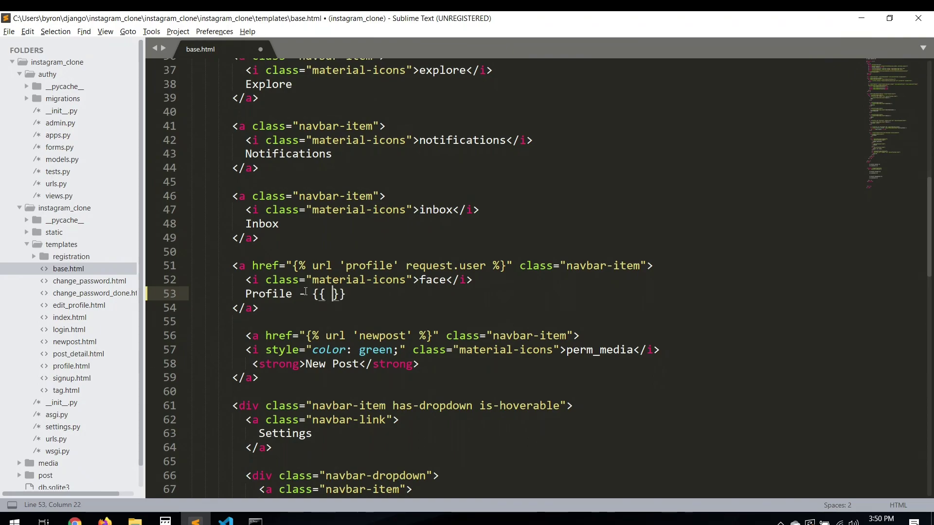
type(" request.user")
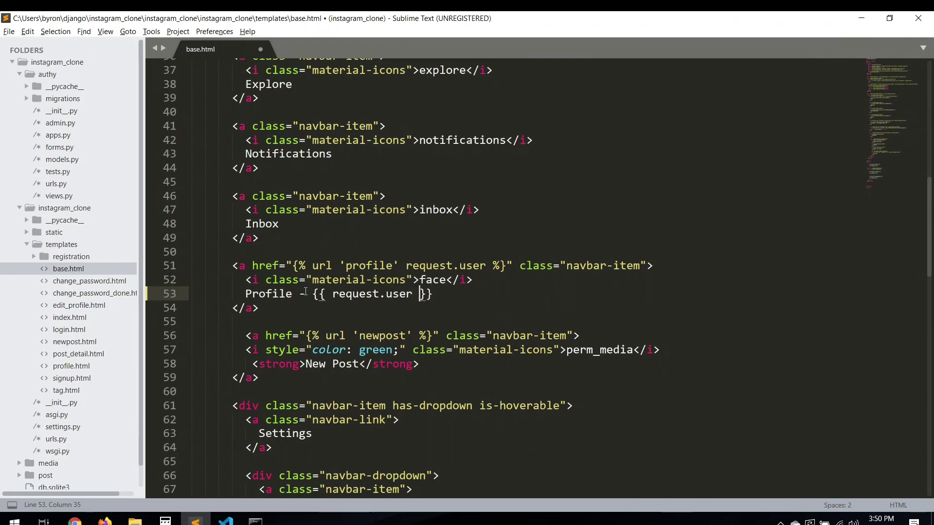
key("ctrl+s")
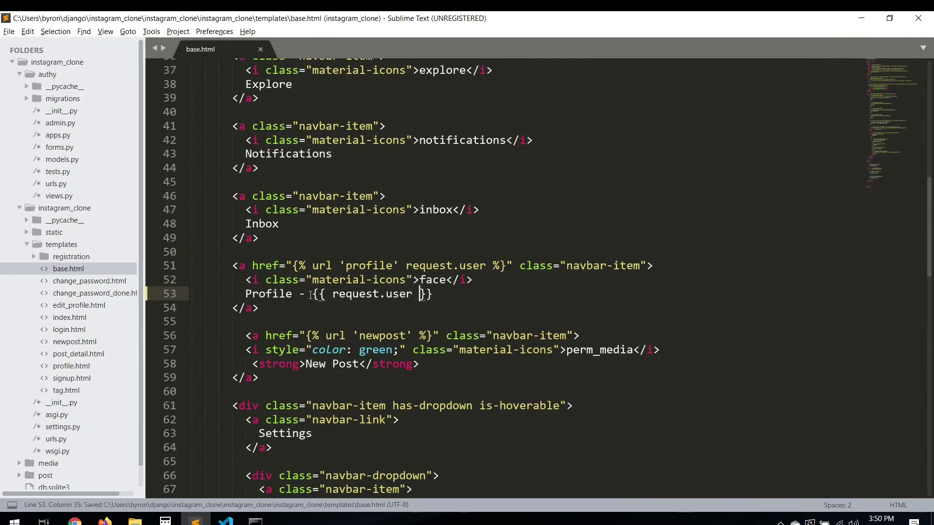
type("strong")
- Wrap the username expression in <strong> tags, save base.html and switch to Chrome
key("Tab")
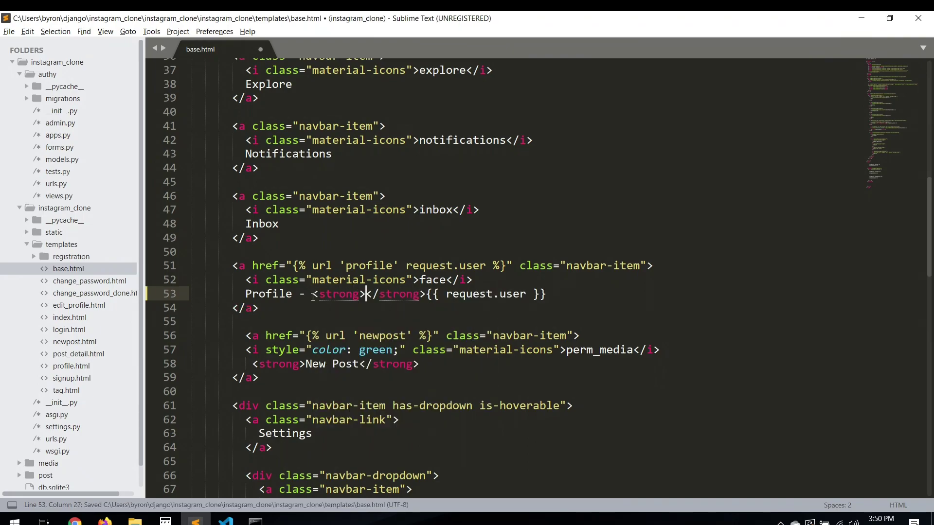
key("shift+Right")
key("shift+Right")
key("shift+Right")
key("shift+Right")
key("shift+Right")
key("shift+Right")
key("shift+Right")
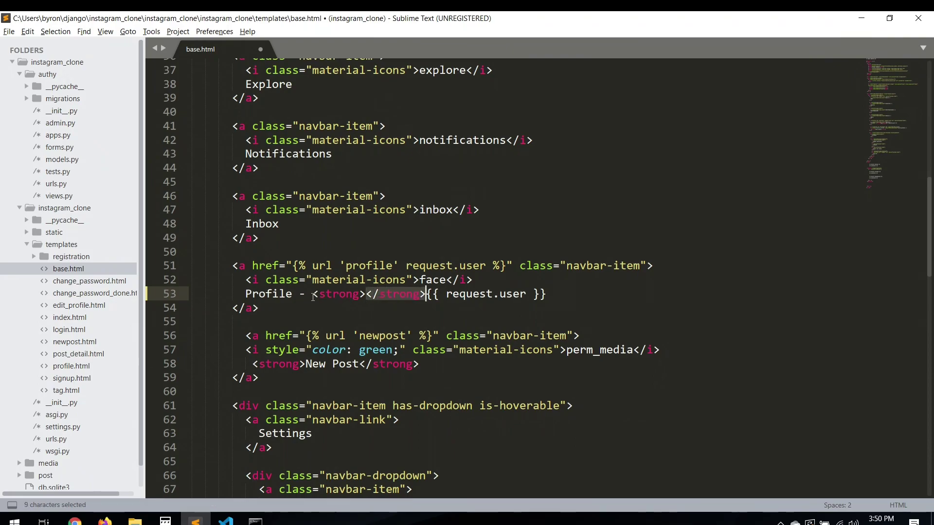
key("ctrl+x")
left_click(497, 294)
key("ctrl+v")
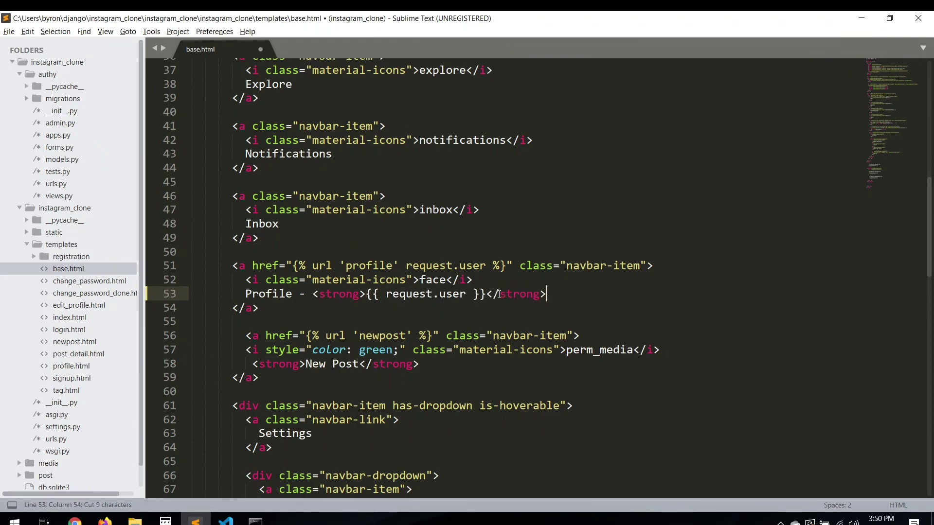
key("ctrl+s")
key("alt+Tab")
- Reload Chrome to see the navbar username, flipping between browser and base.html line 53
key("F5")
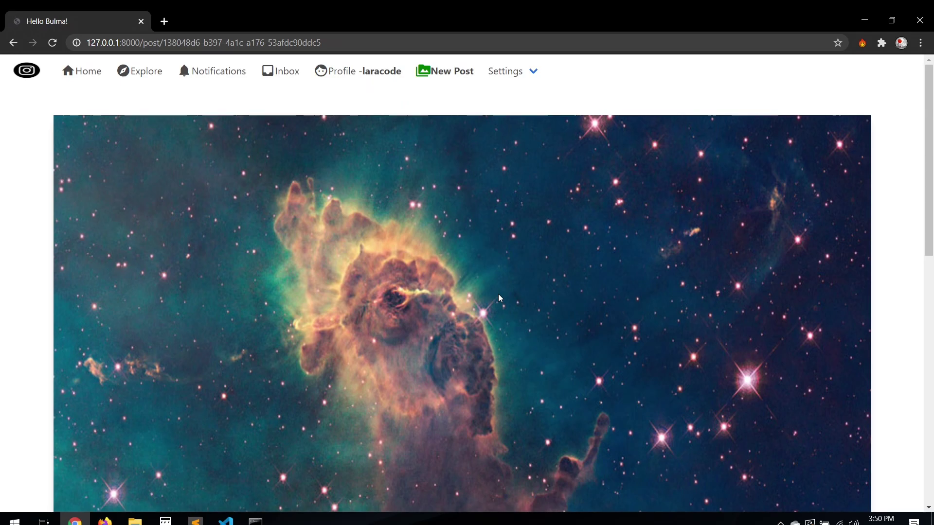
scroll(343, 407, "down", 2)
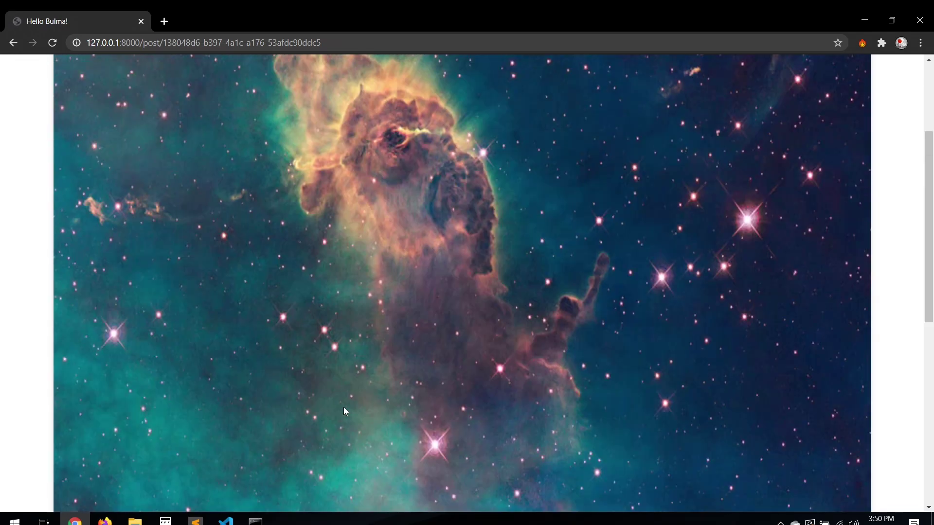
scroll(344, 407, "up", 2)
key("alt+Tab")
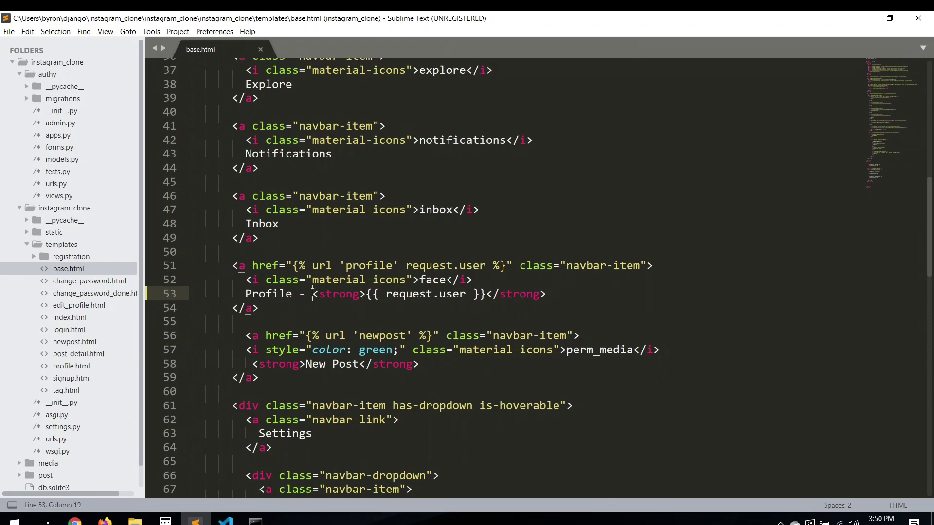
left_click(366, 293)
key("alt+Tab")
key("alt+Tab")
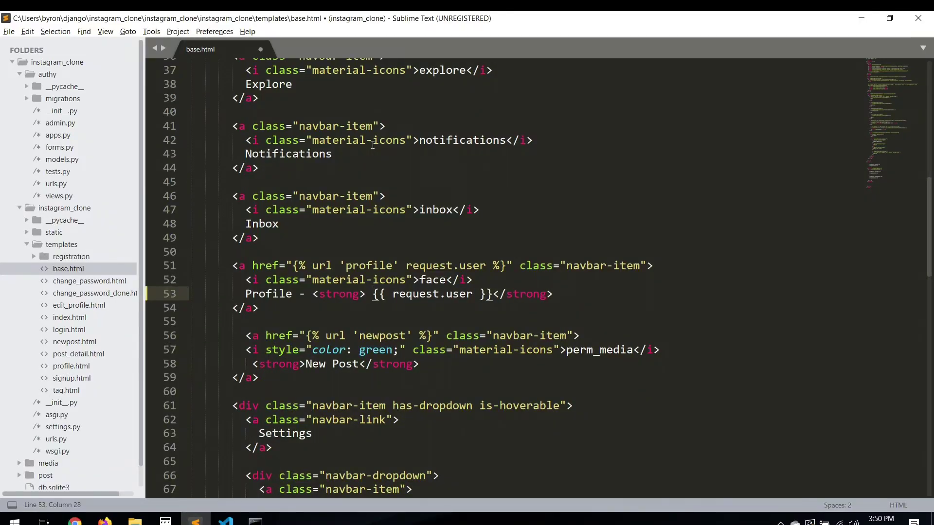
key("ctrl+s")
key("alt+Tab")
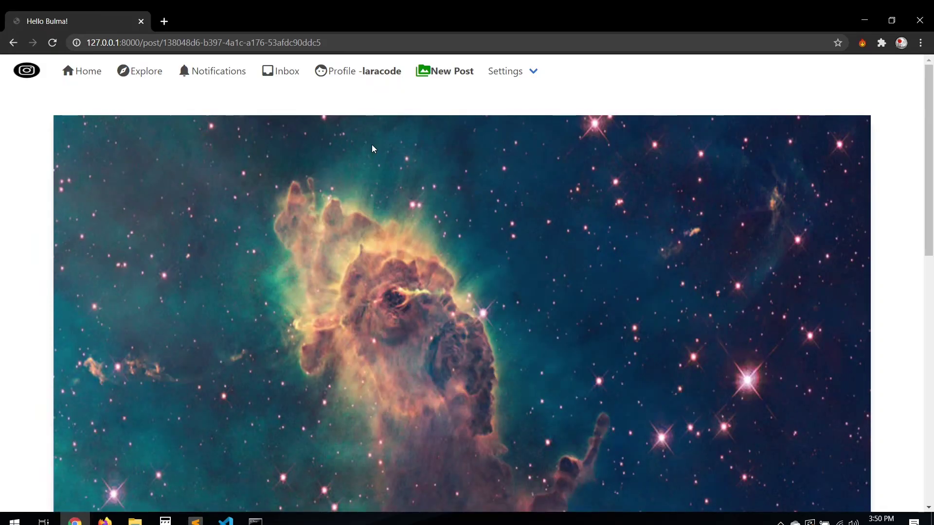
key("alt+Tab")
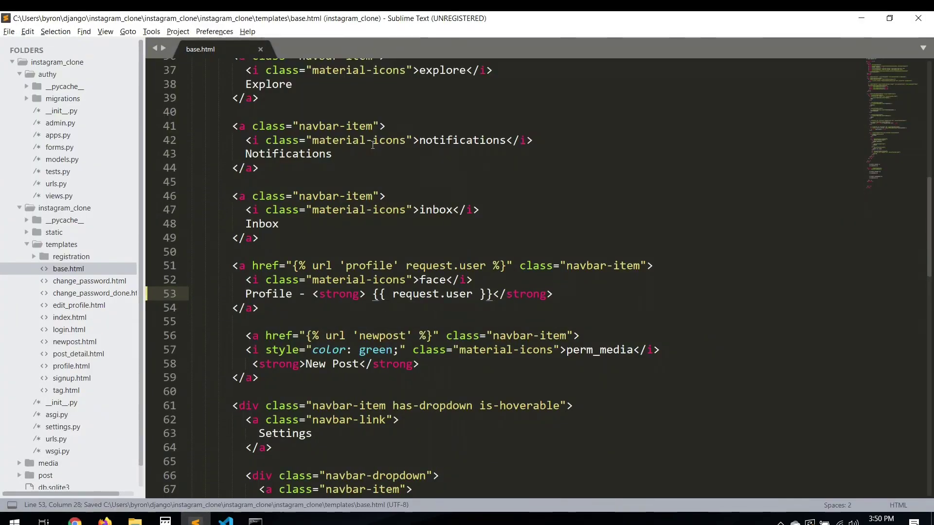
- Tidy the spacing around the dash after Profile on line 53, save and switch to Chrome
key("BackSpace")
key("Left")
key("Left")
key("Left")
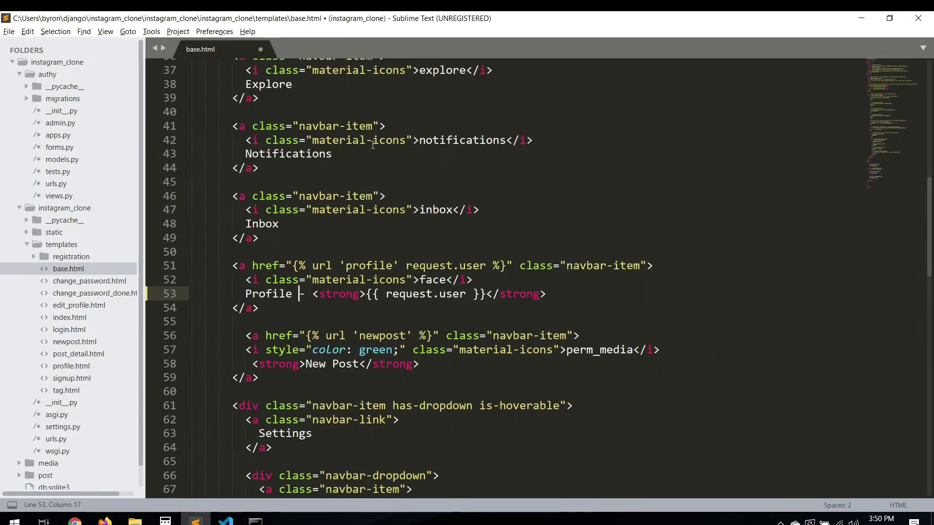
key("BackSpace")
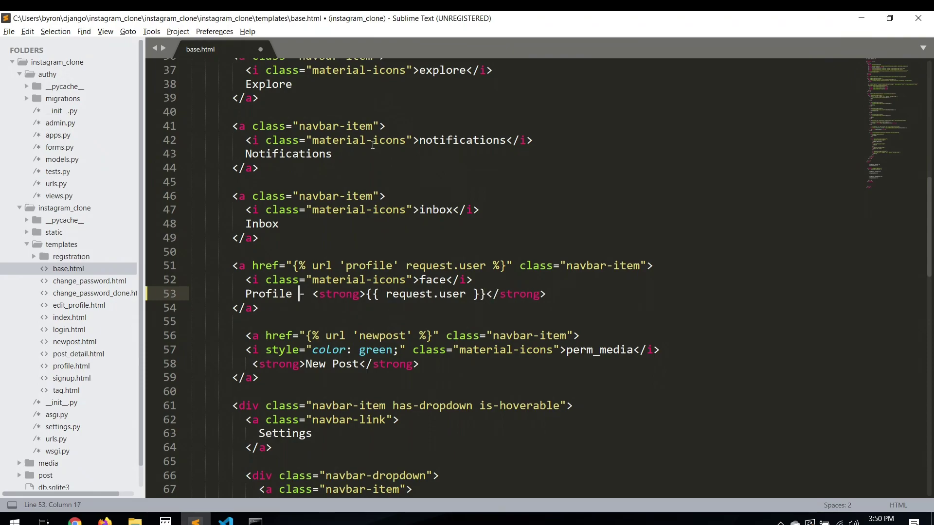
key("ctrl+s")
key("alt+Tab")
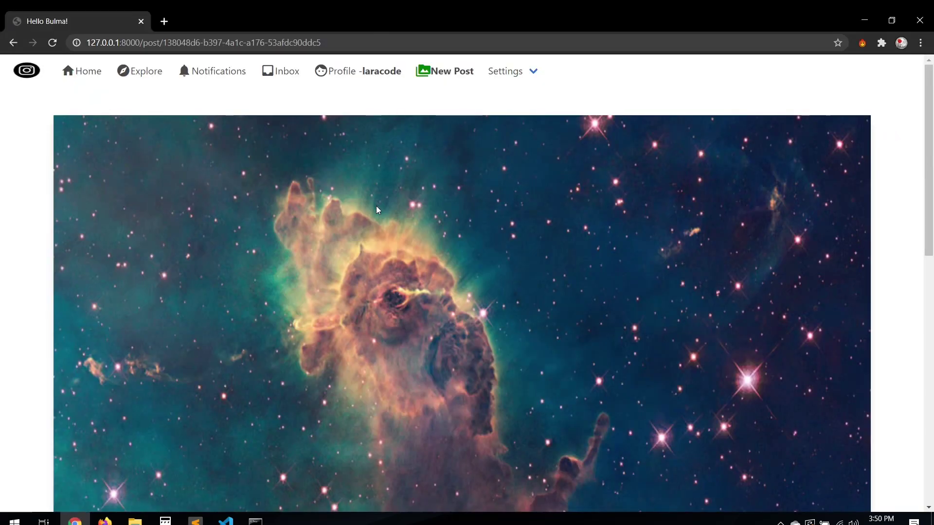
scroll(371, 219, "down", 5)
scroll(368, 319, "up", 5)
scroll(204, 300, "down", 5)
scroll(266, 204, "down", 3)
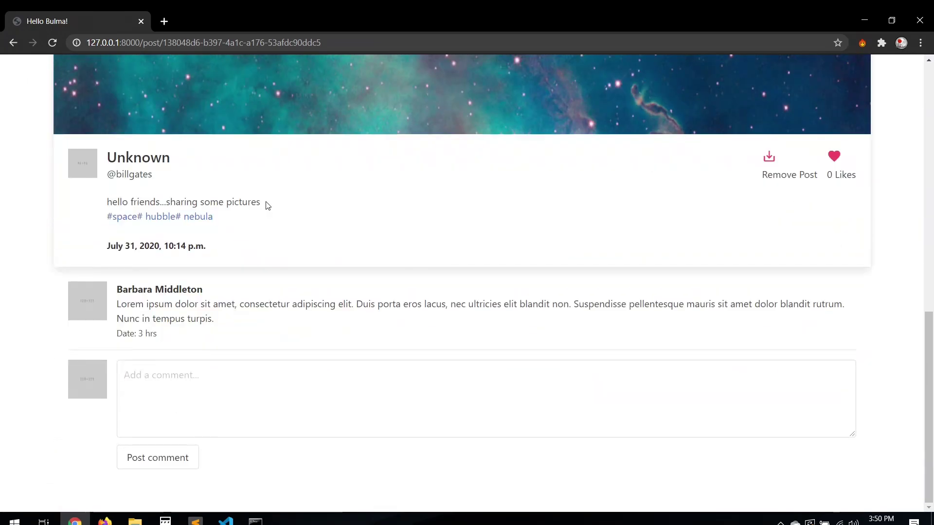
scroll(265, 205, "up", 5)
scroll(266, 205, "down", 5)
scroll(265, 204, "up", 5)
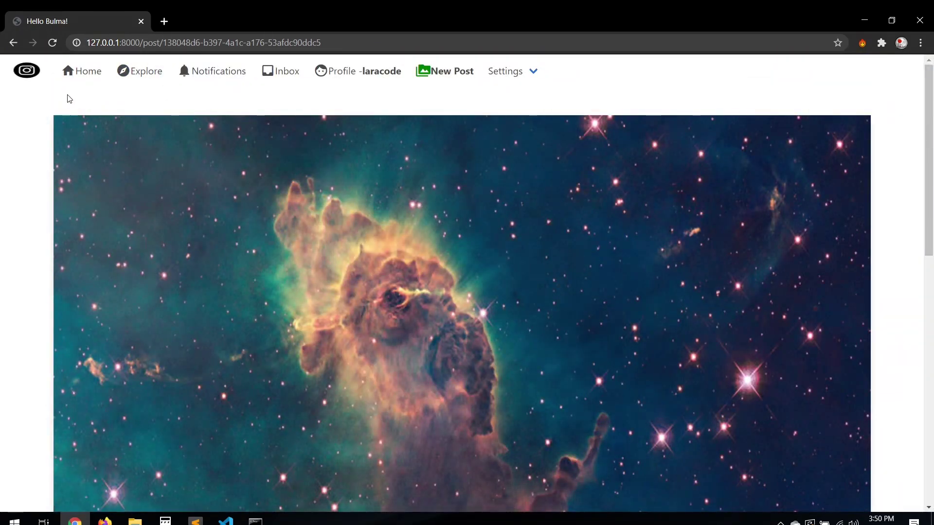
- Visit the home feed, open the first post's detail page, and return to the feed
left_click(75, 73)
scroll(358, 314, "down", 4)
scroll(366, 344, "up", 4)
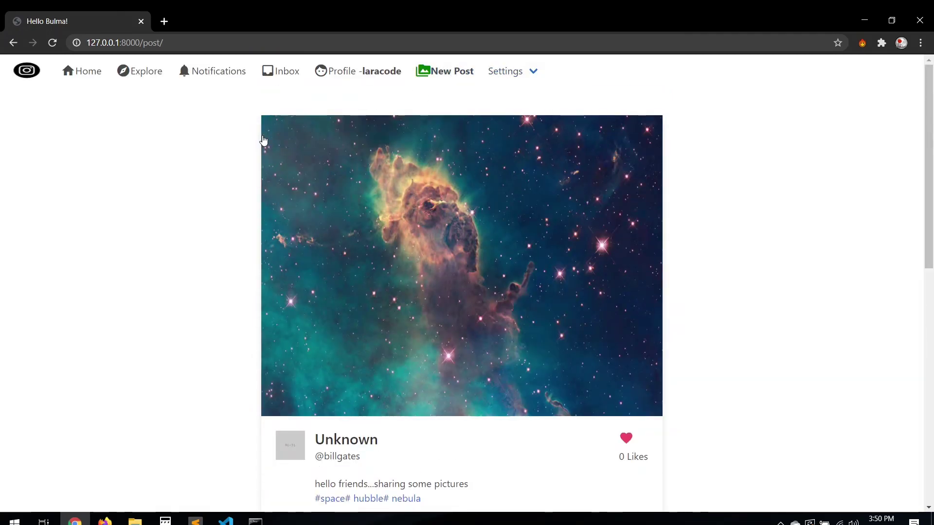
left_click(381, 252)
scroll(381, 250, "down", 5)
scroll(381, 250, "up", 3)
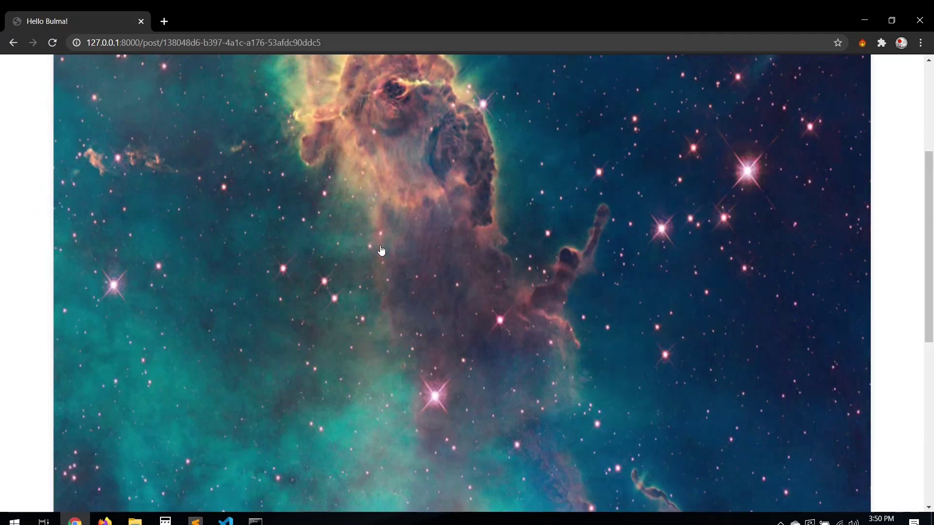
scroll(381, 250, "up", 2)
left_click(84, 73)
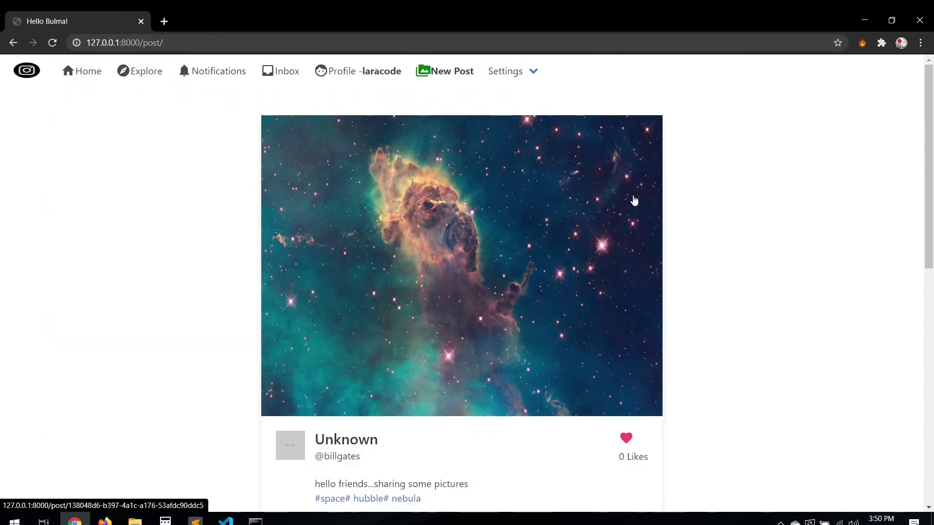
scroll(411, 406, "down", 5)
scroll(410, 407, "down", 2)
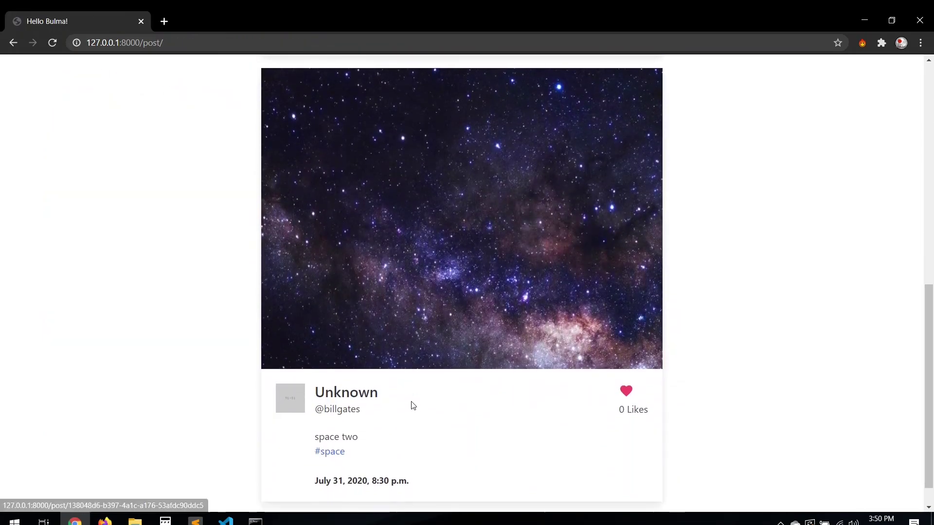
scroll(411, 406, "up", 7)
- Collapse the templates, authy and another project folder in Sublime's sidebar, then hover Chrome's Settings dropdown
key("alt+Tab")
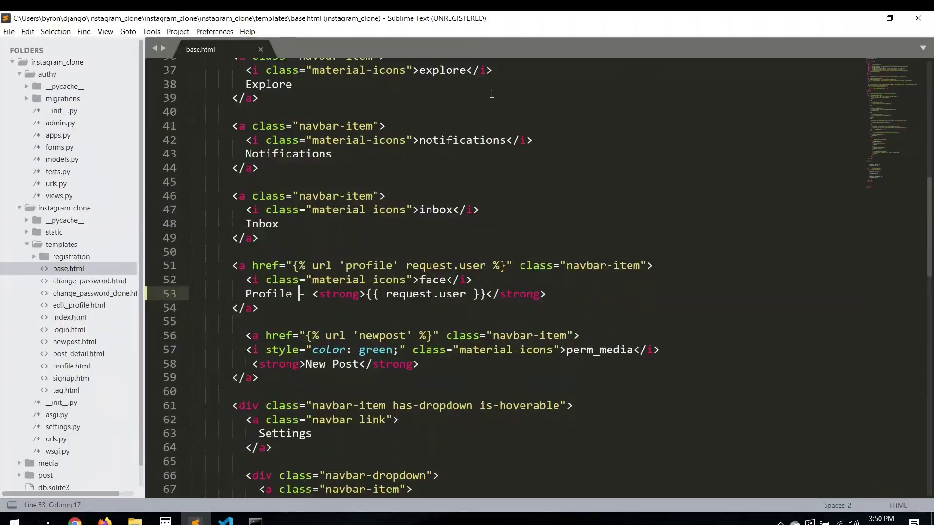
key("alt+Tab")
key("alt+Tab")
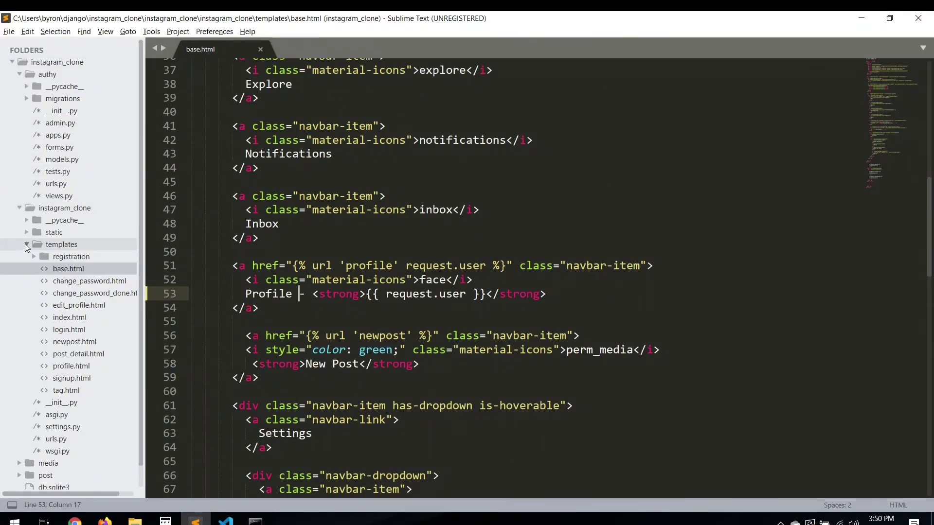
left_click(25, 244)
left_click(20, 75)
key("alt+Tab")
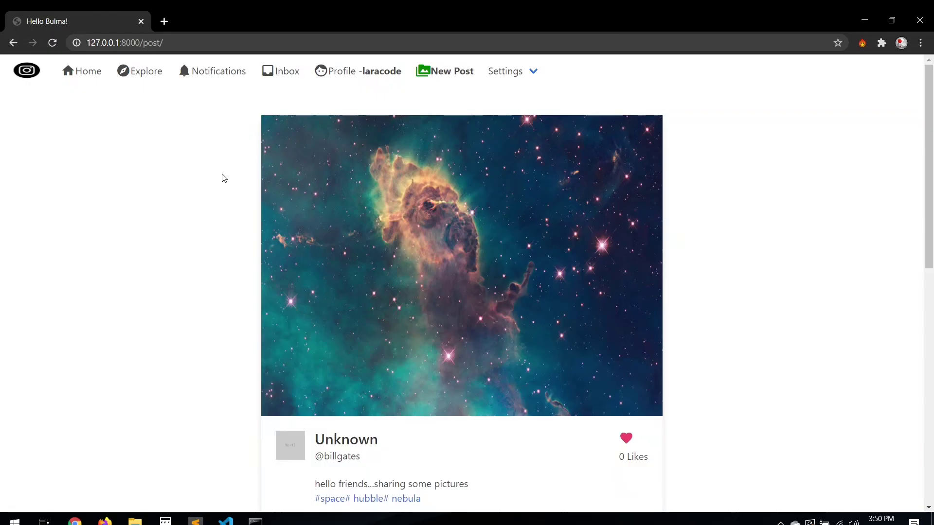
key("alt+Tab")
left_click(19, 86)
key("alt+Tab")
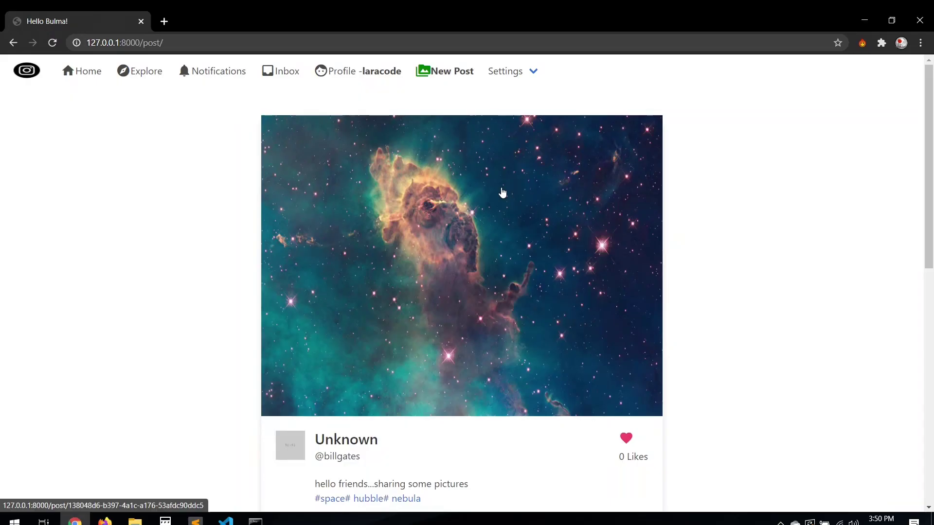
scroll(307, 406, "down", 8)
scroll(307, 405, "up", 8)
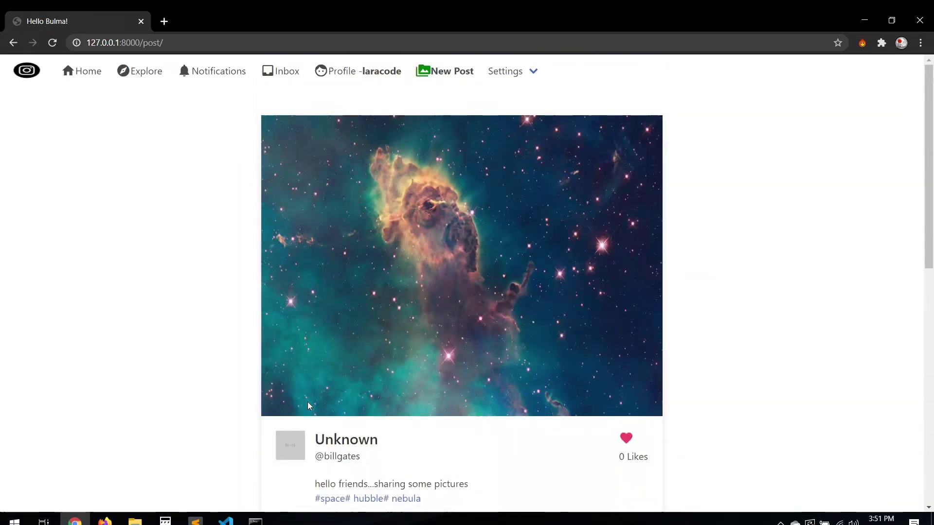
left_click(526, 71)
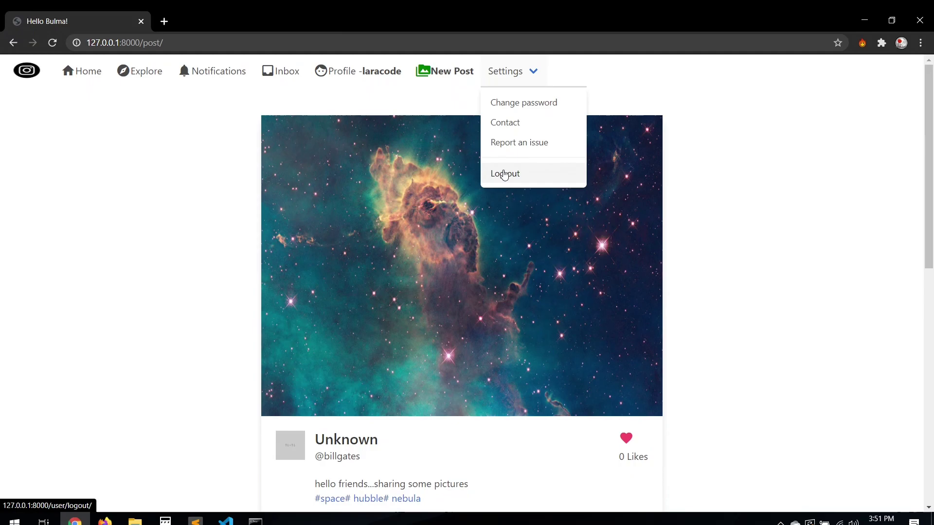
scroll(505, 175, "down", 1)
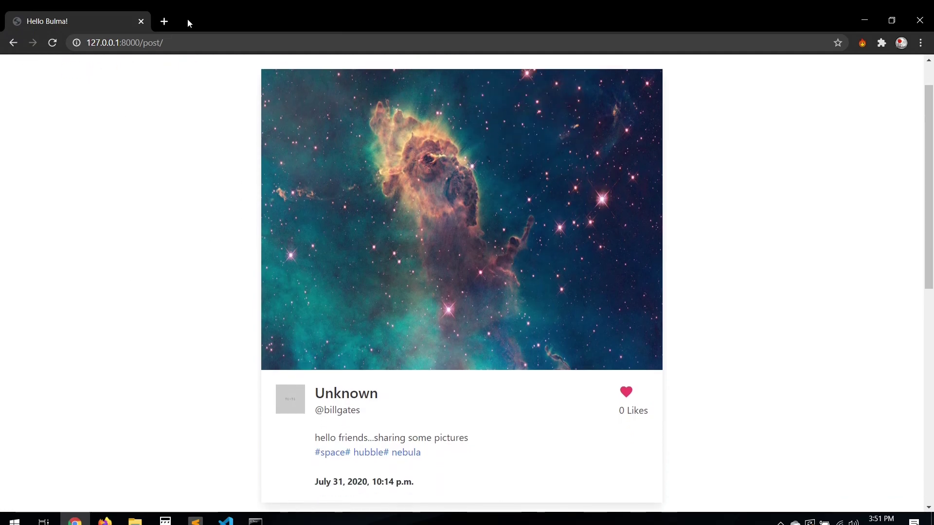
scroll(144, 198, "up", 1)
- Close base.html, expand the authy app folder and open models.py
key("alt+Tab")
key("alt+Tab")
key("alt+Tab")
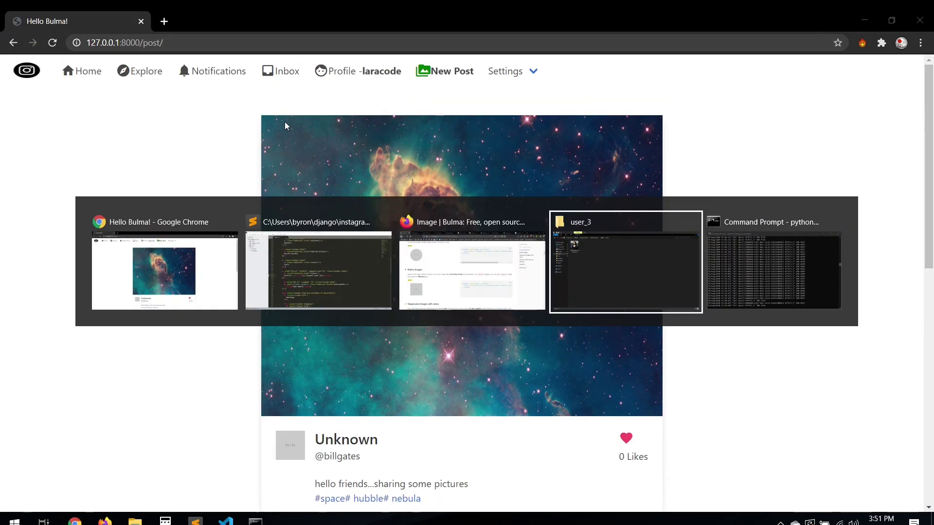
key("alt+shift+Tab")
key("alt+shift+Tab")
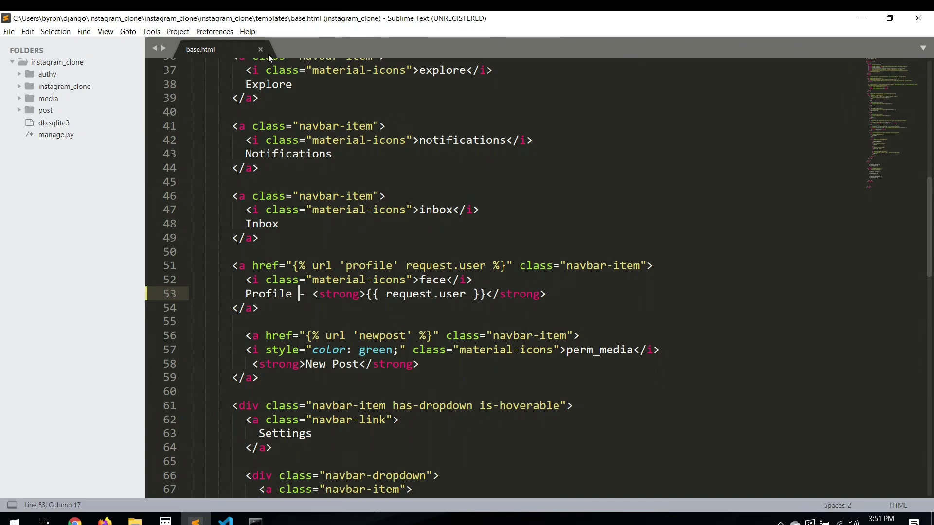
left_click(260, 49)
left_click(52, 76)
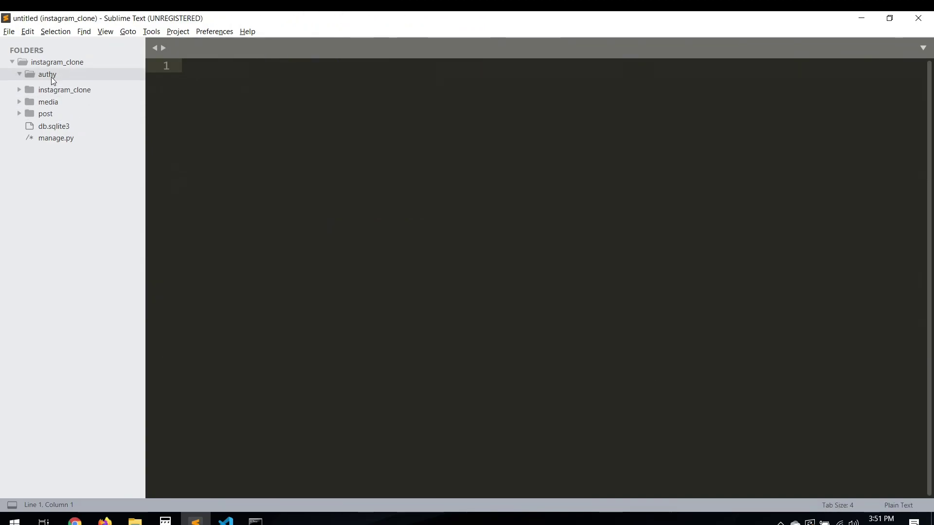
left_click(69, 162)
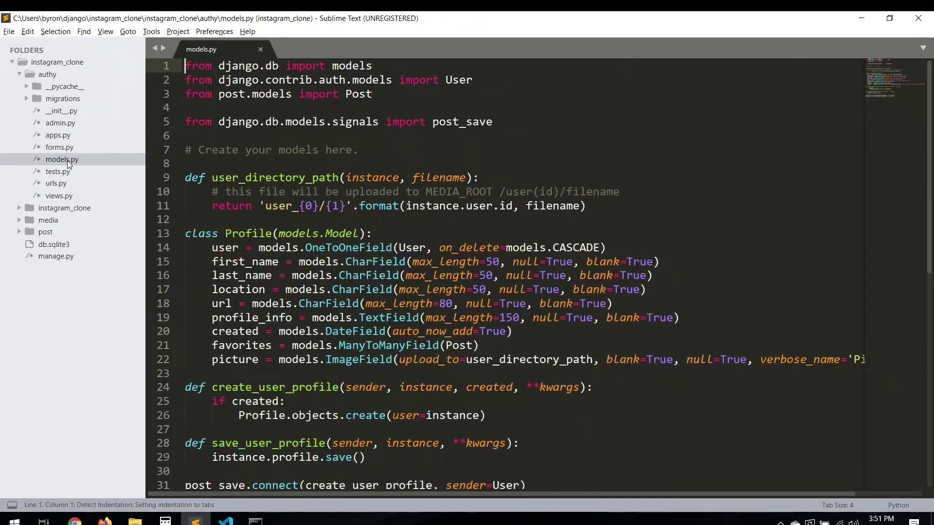
scroll(328, 407, "down", 10)
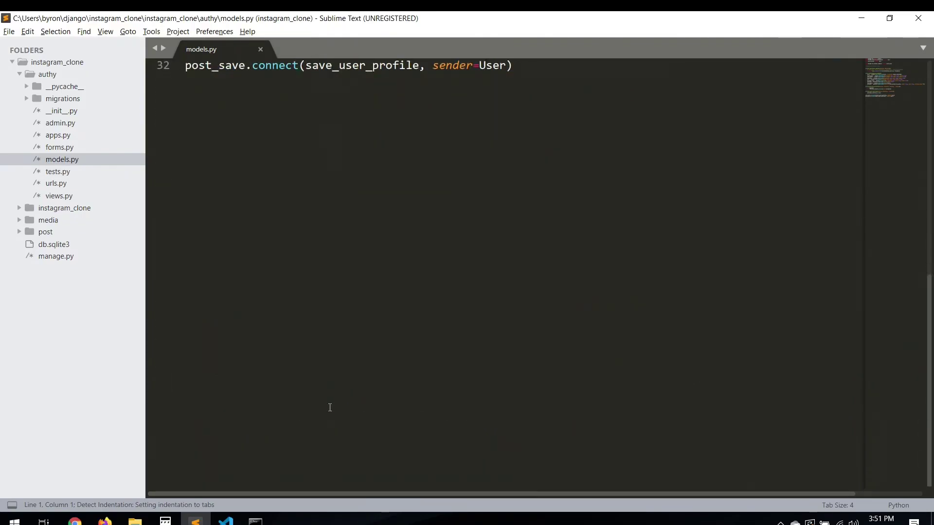
- In authy/views.py change Signup's redirect from 'index' to 'edit-profile' on line 66, save and close it
left_click(260, 49)
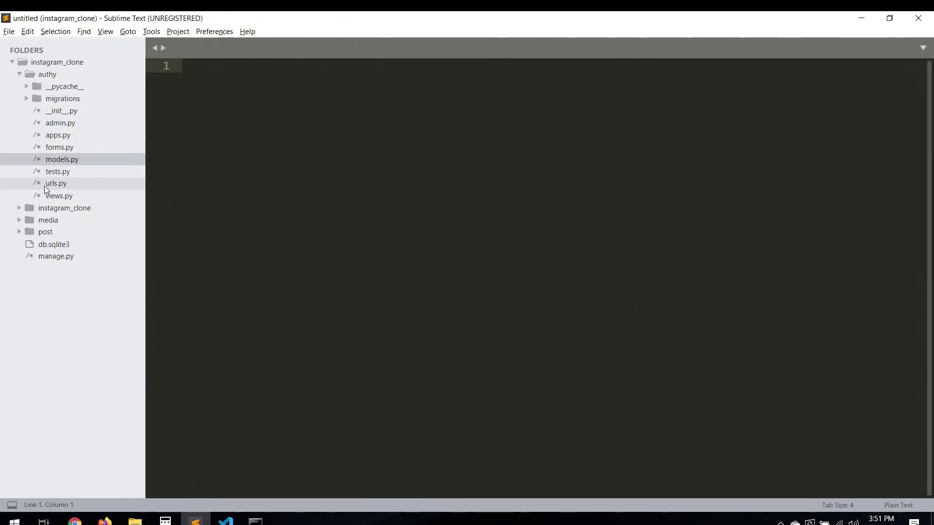
left_click(51, 195)
scroll(219, 220, "down", 2)
scroll(292, 242, "down", 3)
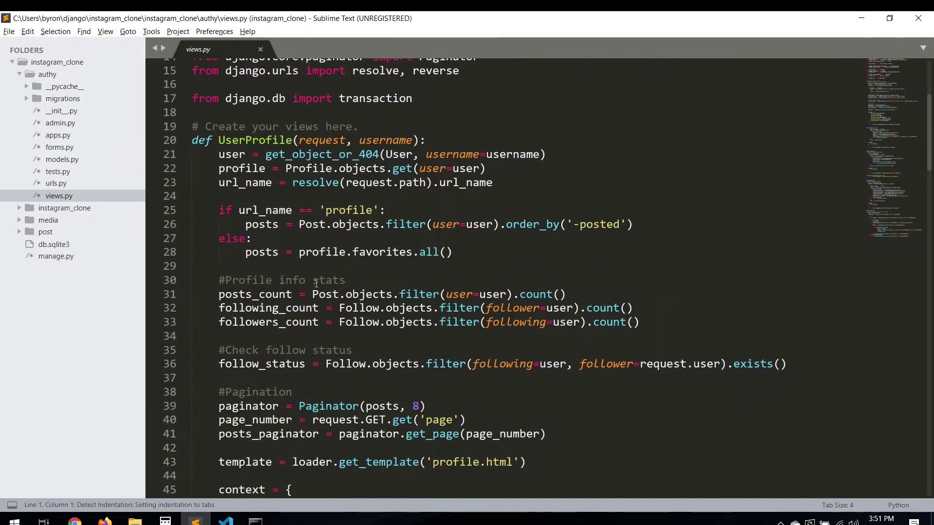
scroll(341, 254, "down", 9)
scroll(341, 253, "down", 6)
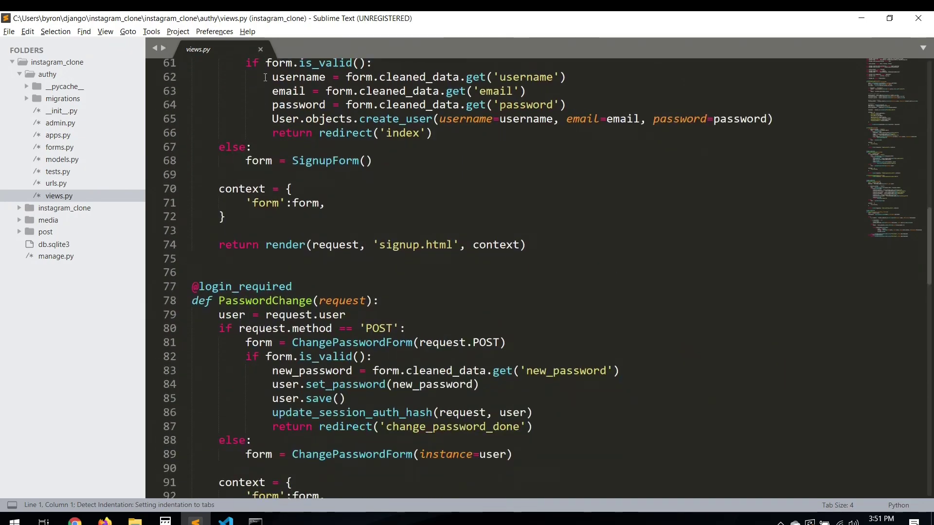
scroll(284, 148, "up", 4)
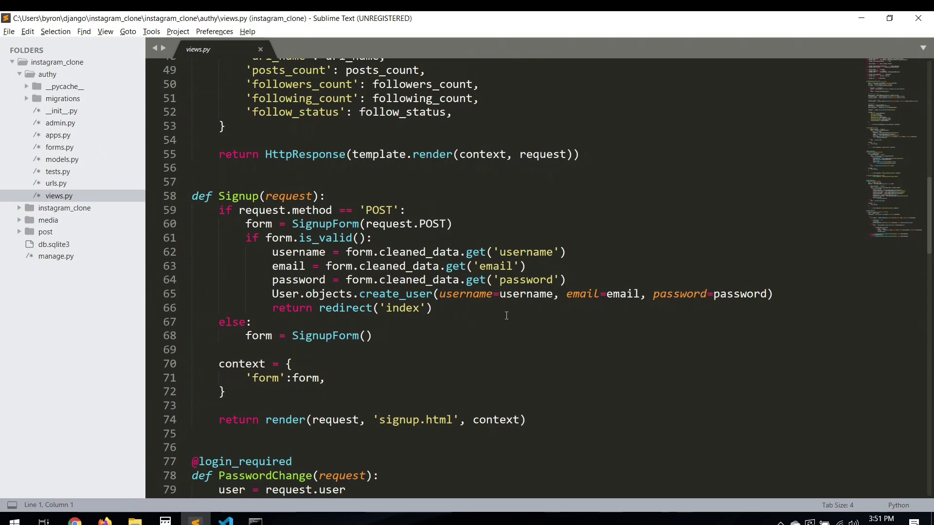
double_click(402, 309)
type("e")
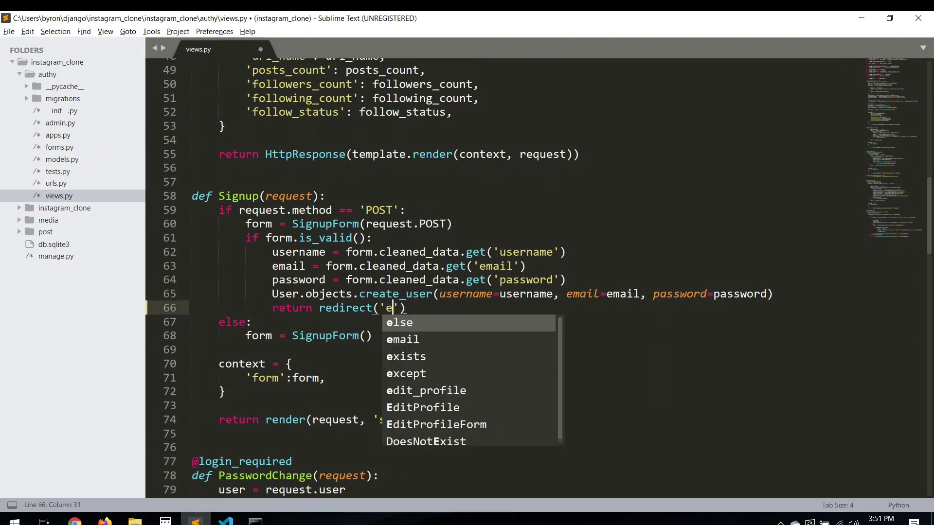
type("dit-pr")
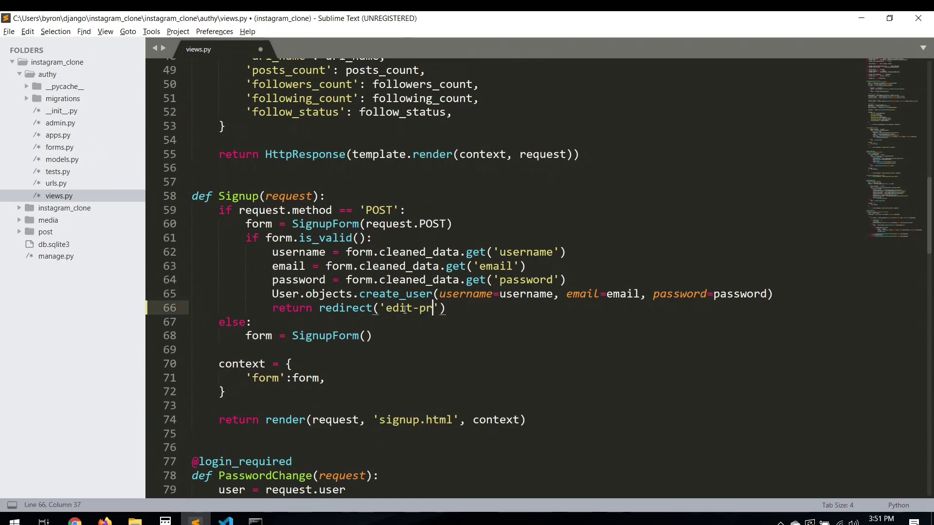
type("ofile")
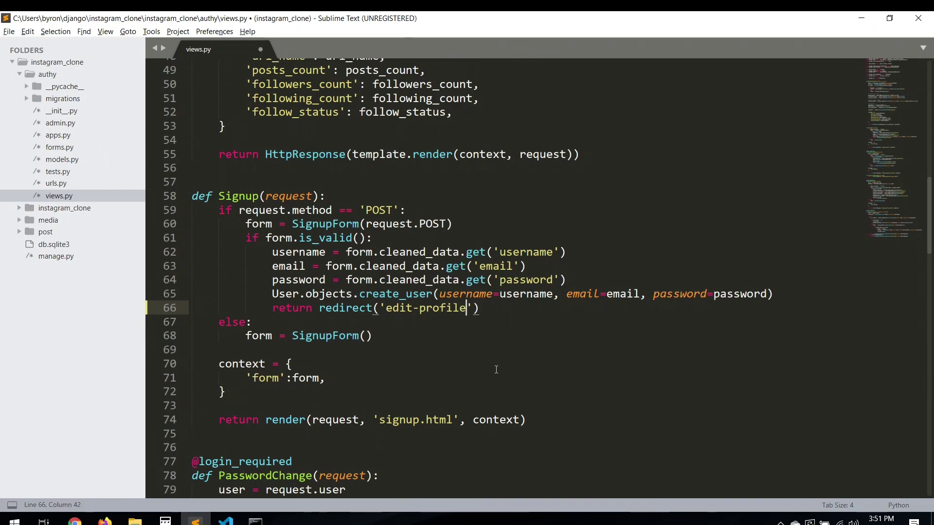
key("ctrl+s")
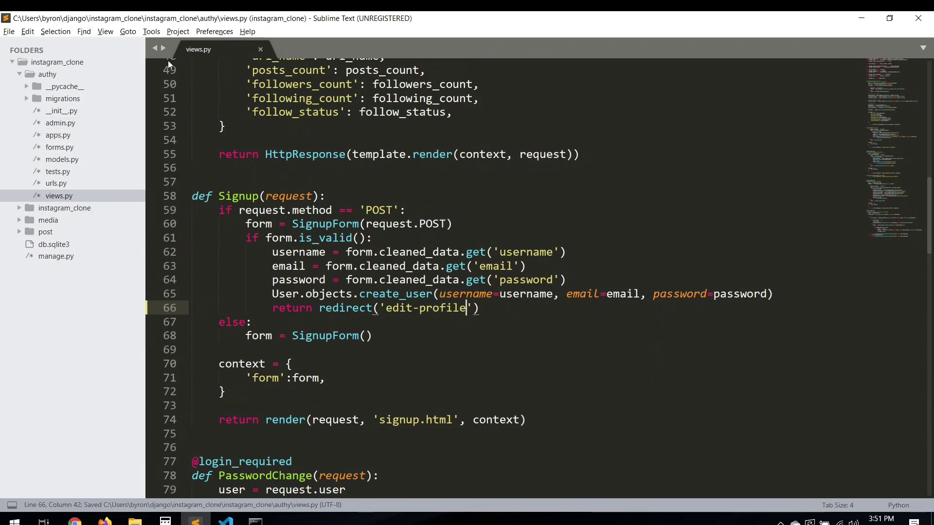
left_click(256, 49)
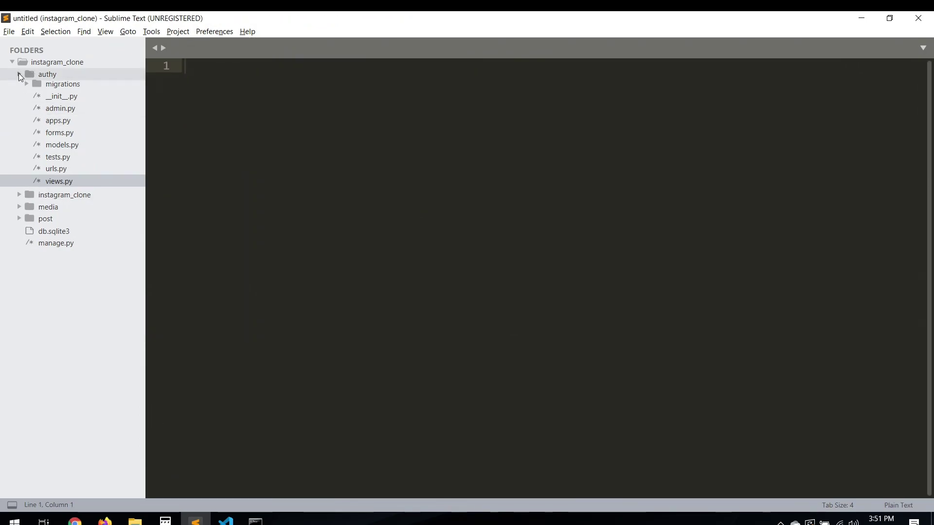
key("alt+Tab")
- Log out via Settings and open the Create an account form
key("alt+Tab")
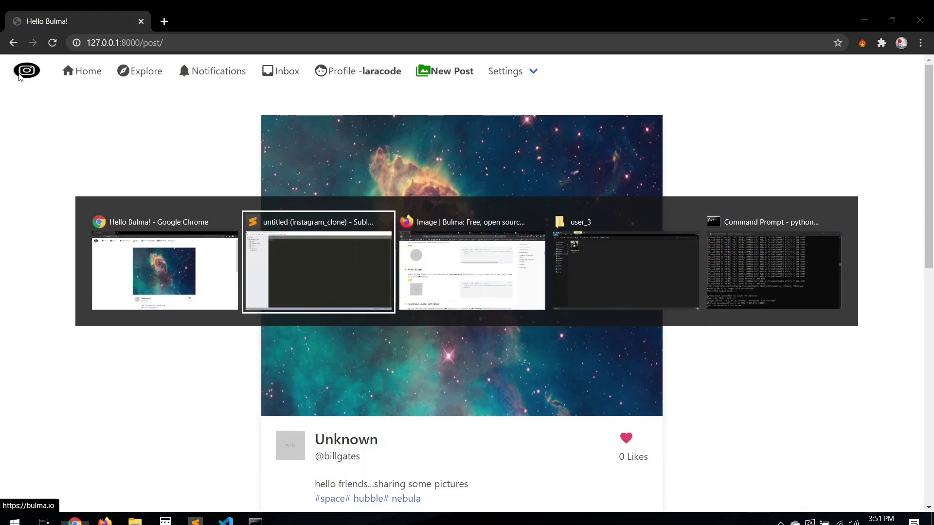
key("alt+Tab")
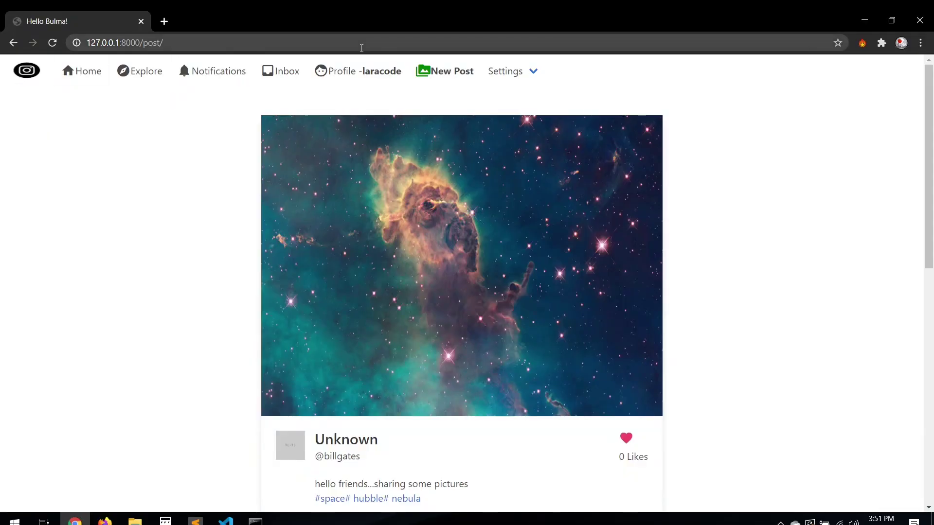
left_click(498, 178)
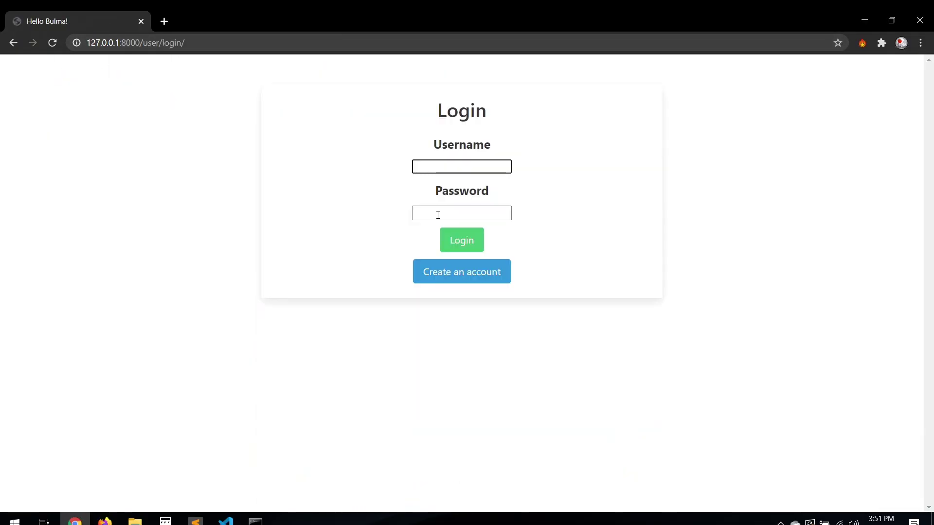
left_click(344, 249)
left_click(469, 280)
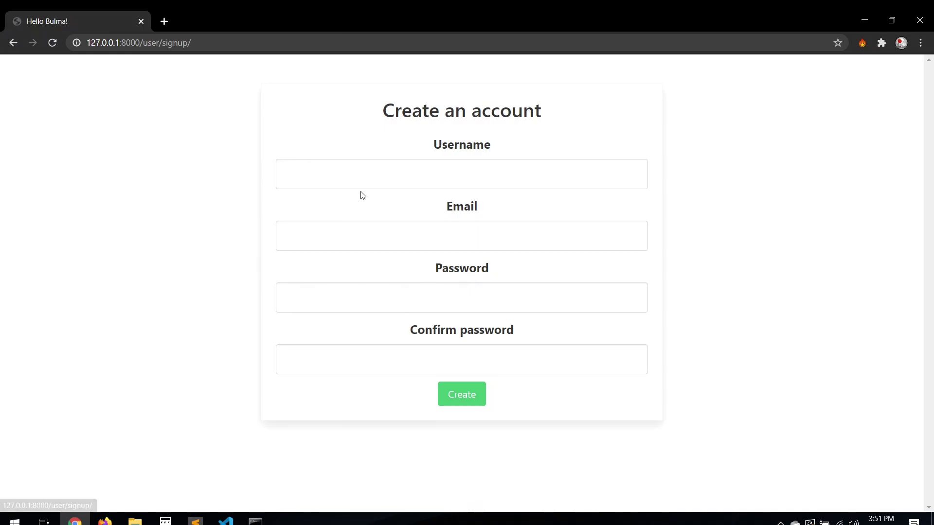
- Register a franksinatra account with username, email, password and confirmation, then submit
left_click(388, 179)
type("franksinatra")
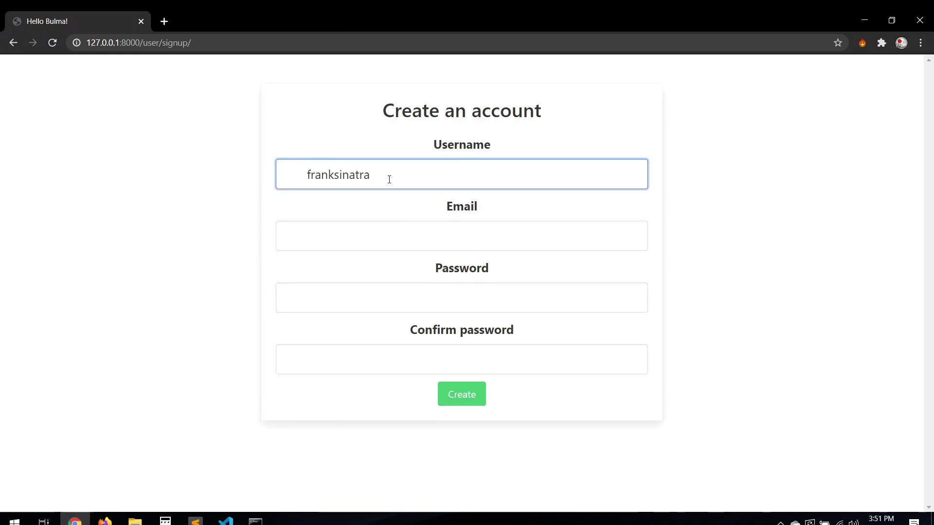
key("Tab")
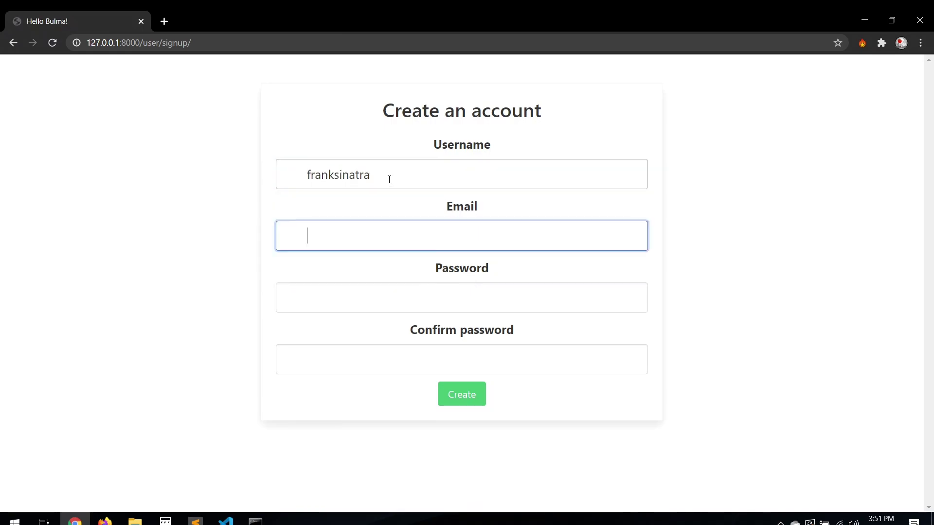
type("franksinatra")
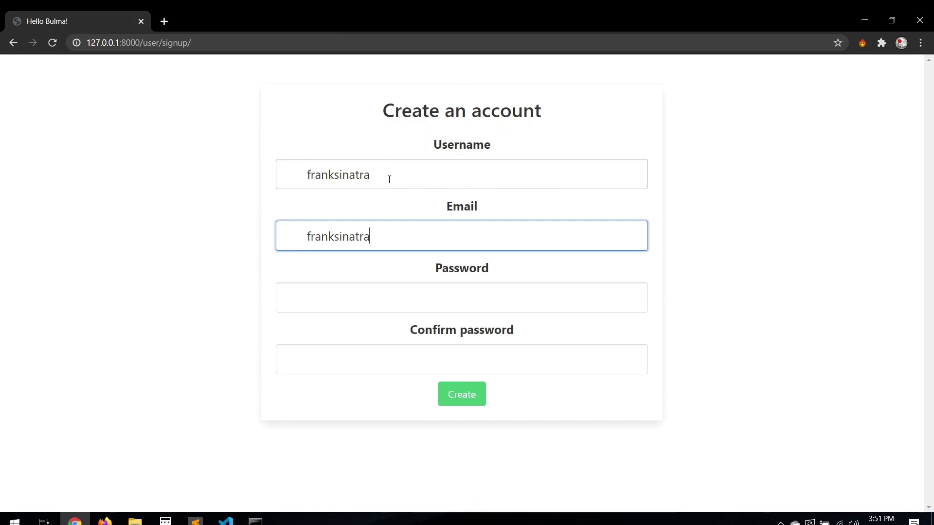
type("@emai")
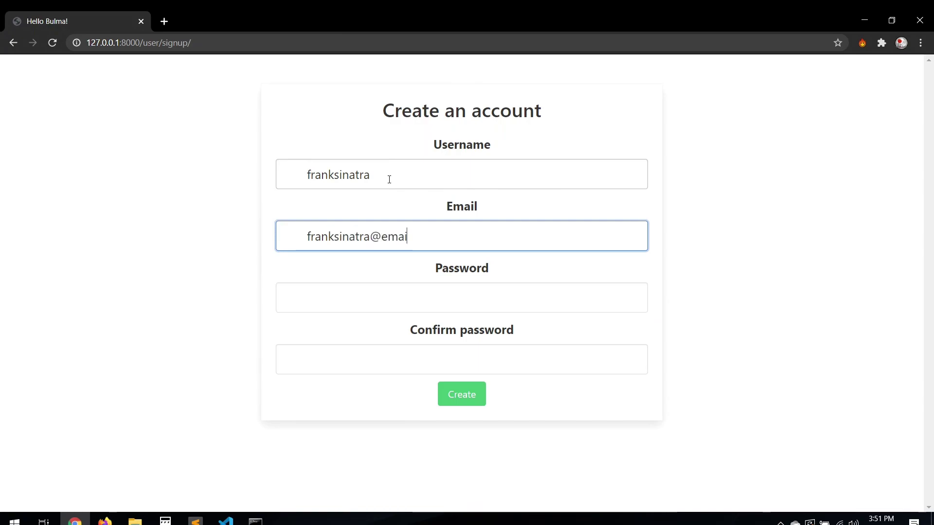
type("m")
key("Tab")
type("••••")
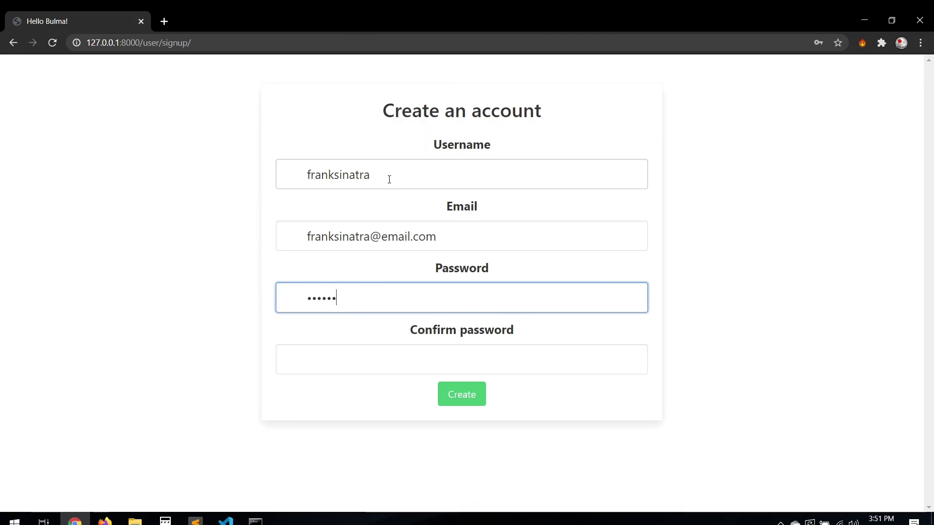
key("Tab")
type("•")
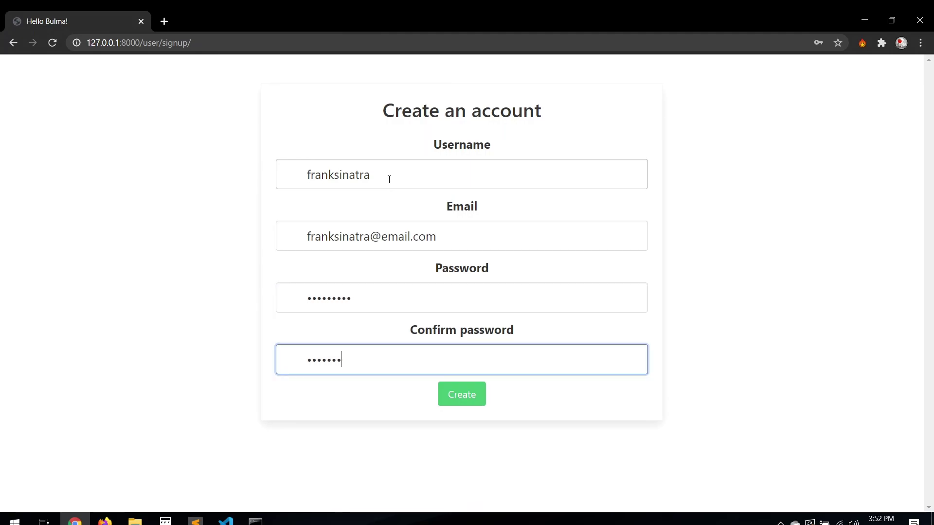
left_click(472, 404)
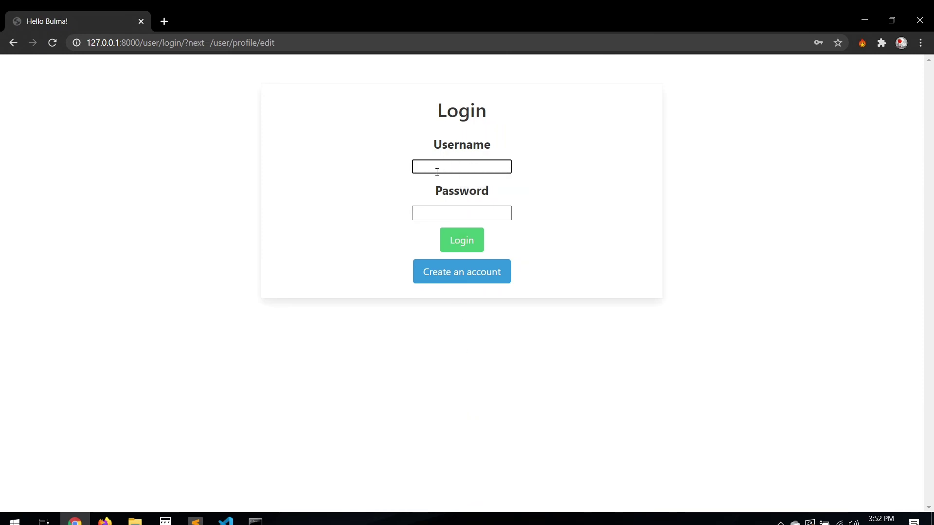
type("fran")
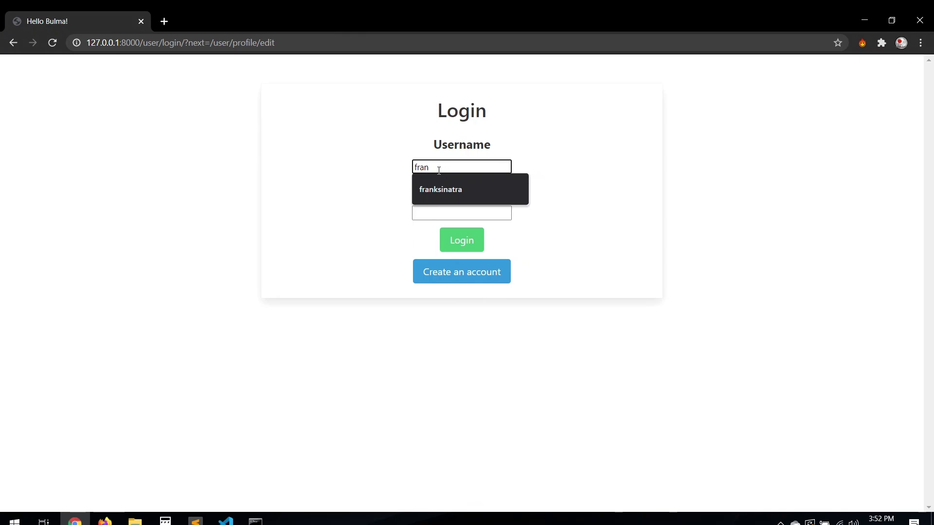
- Log in as franksinatra using the saved autofill credentials, landing on Edit Profile
key("Tab")
left_click(439, 170)
key("Down")
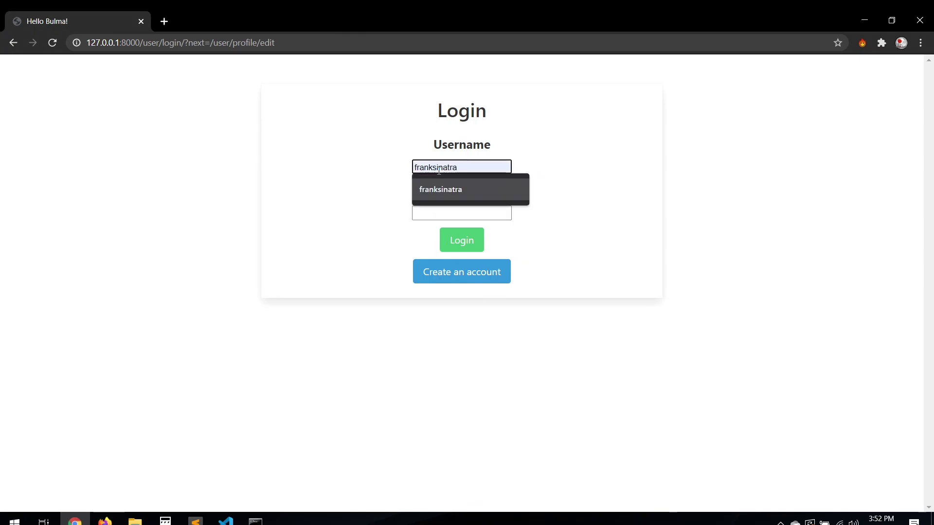
key("Return")
key("Tab")
type("p")
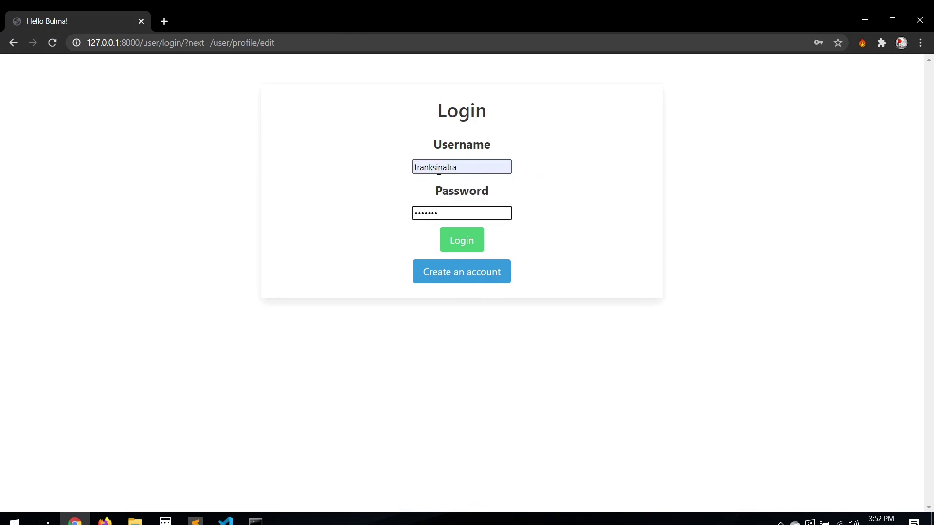
key("Return")
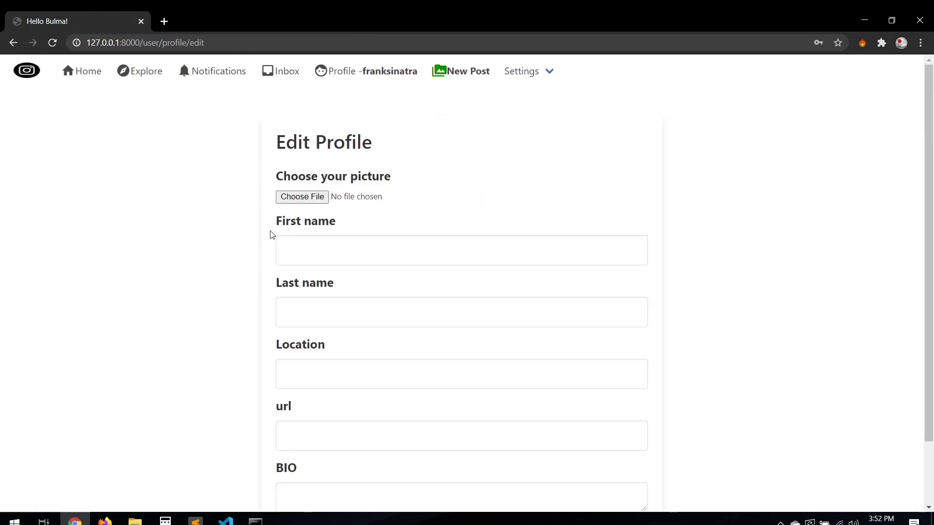
scroll(267, 239, "down", 2)
scroll(266, 242, "up", 3)
- Search the singer in a new tab and preview the first image result
left_click(167, 29)
type("frank sinat")
key("Return")
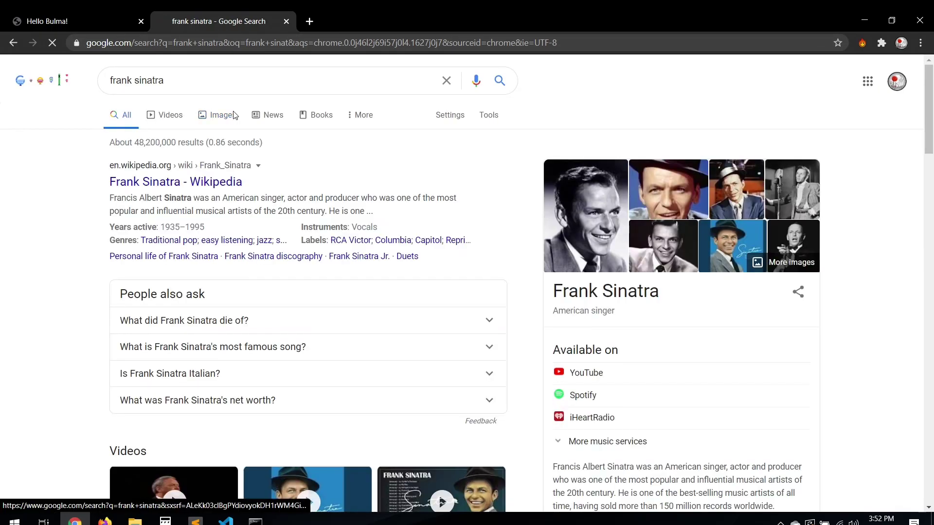
left_click(234, 116)
left_click(64, 233)
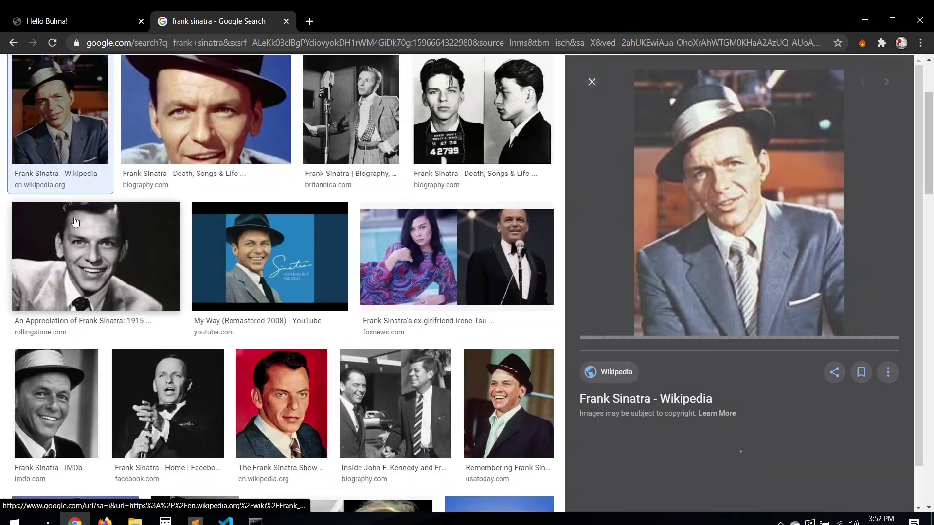
- Save the photo to Downloads as Frank_Sinatra_'57.jpg and return to Edit Profile
mouse_move(738, 203)
right_click(743, 197)
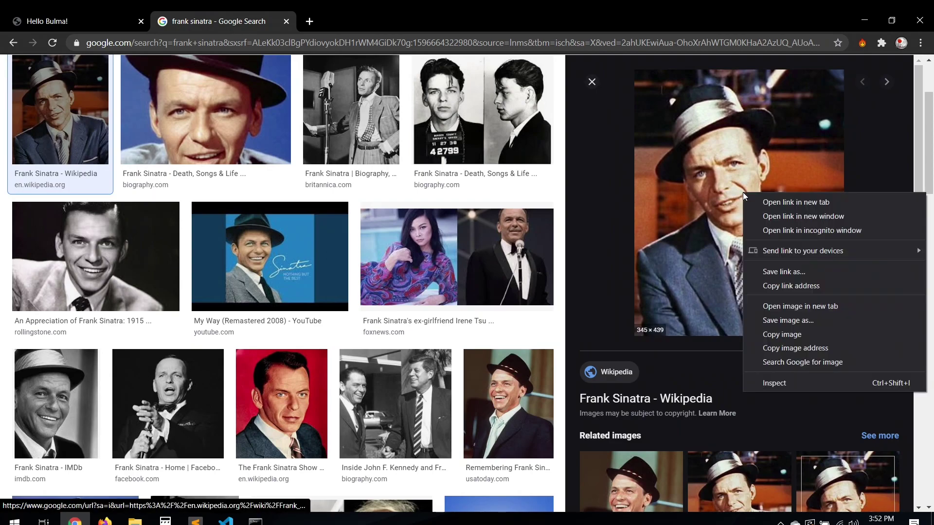
left_click(787, 322)
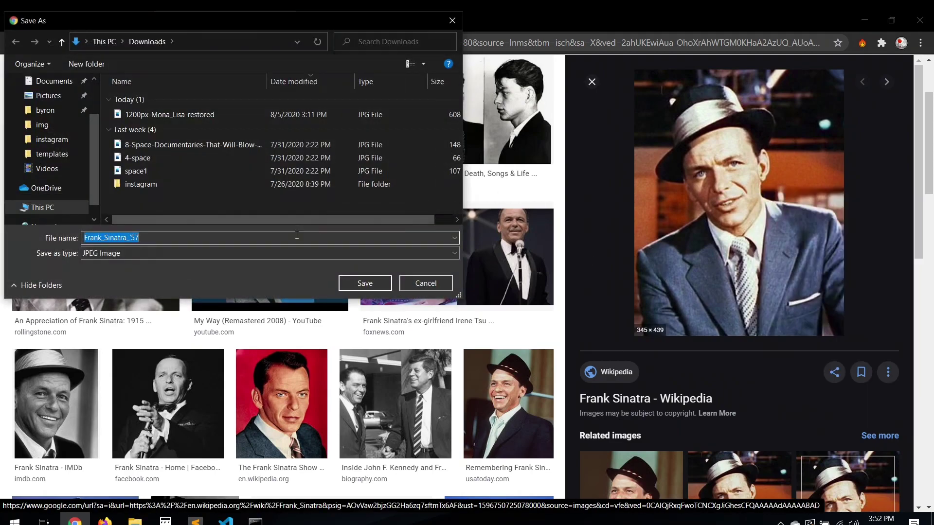
left_click(365, 283)
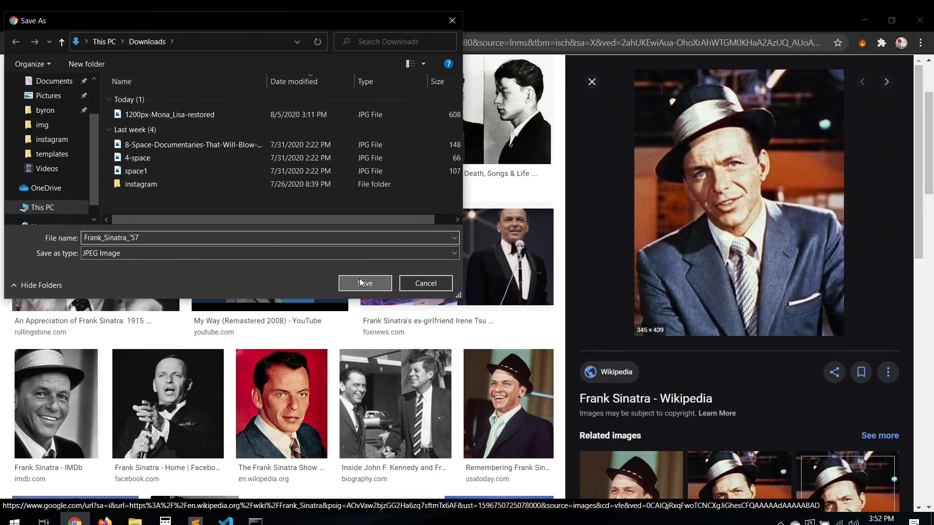
left_click(65, 20)
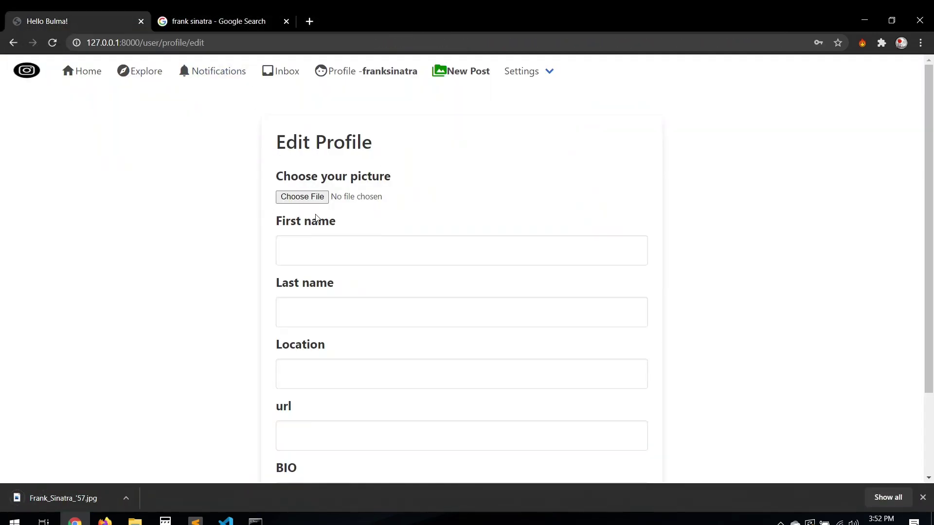
- Choose the downloaded Frank Sinatra photo as the profile picture
left_click(923, 498)
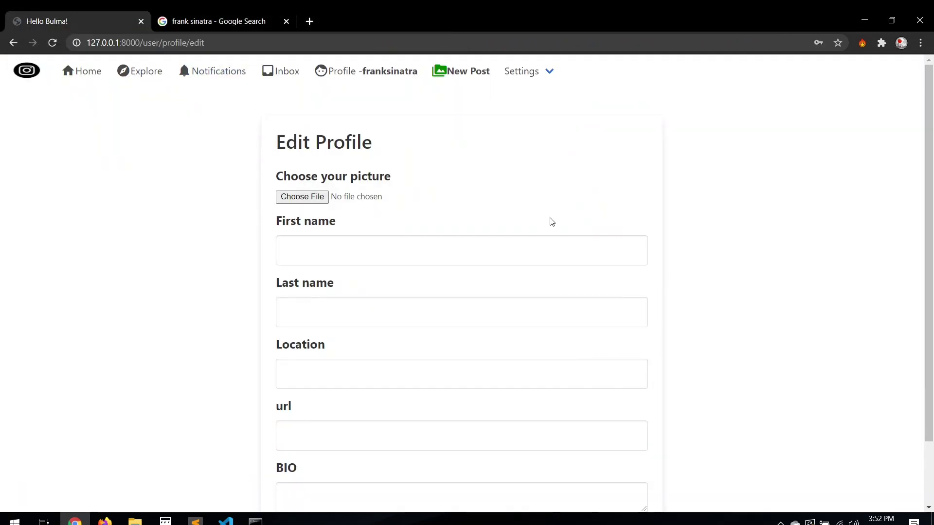
left_click(300, 202)
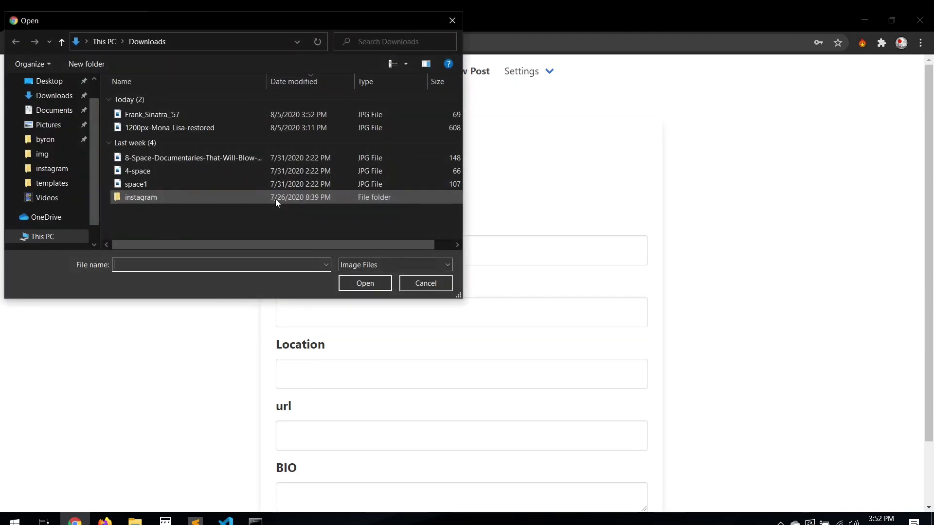
left_click(160, 115)
double_click(160, 115)
- Fill in first and last name, location Earth, a website url and the bio 'I love music'
left_click(299, 251)
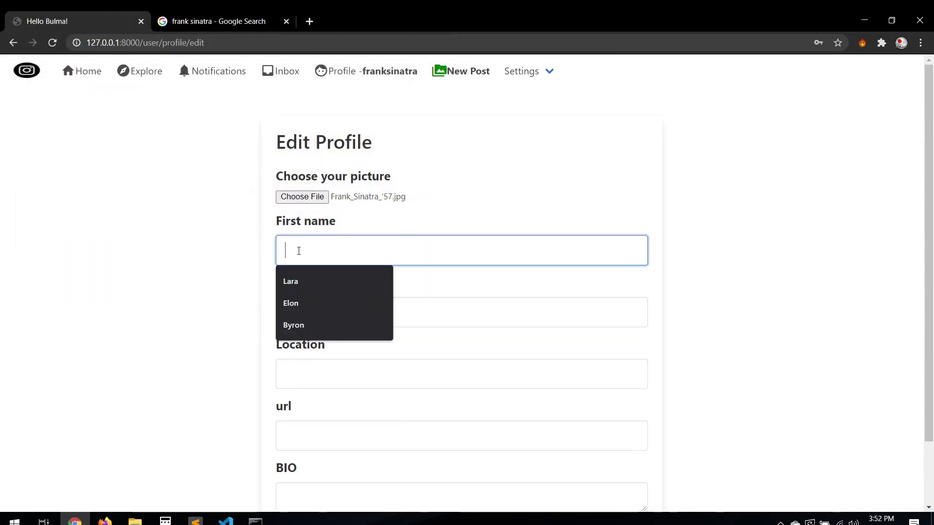
type("Fra")
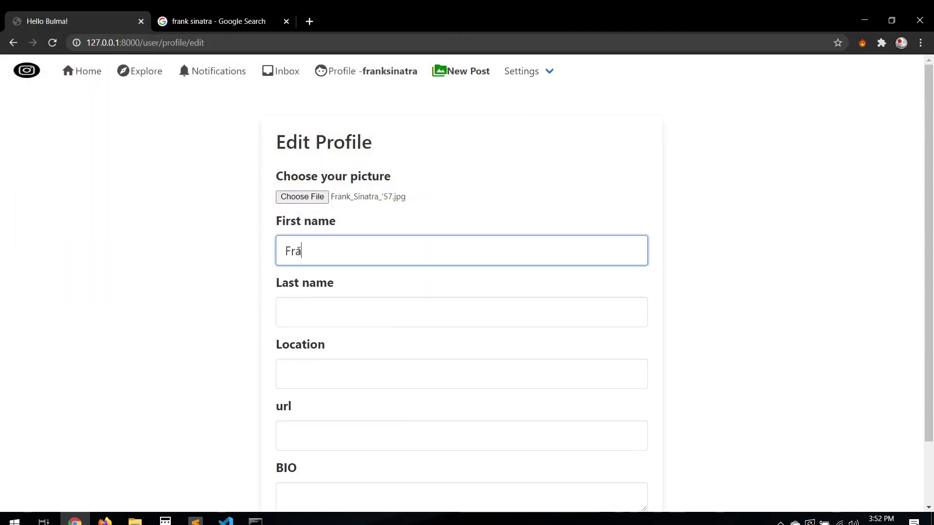
type("nk")
left_click(310, 305)
type("Si")
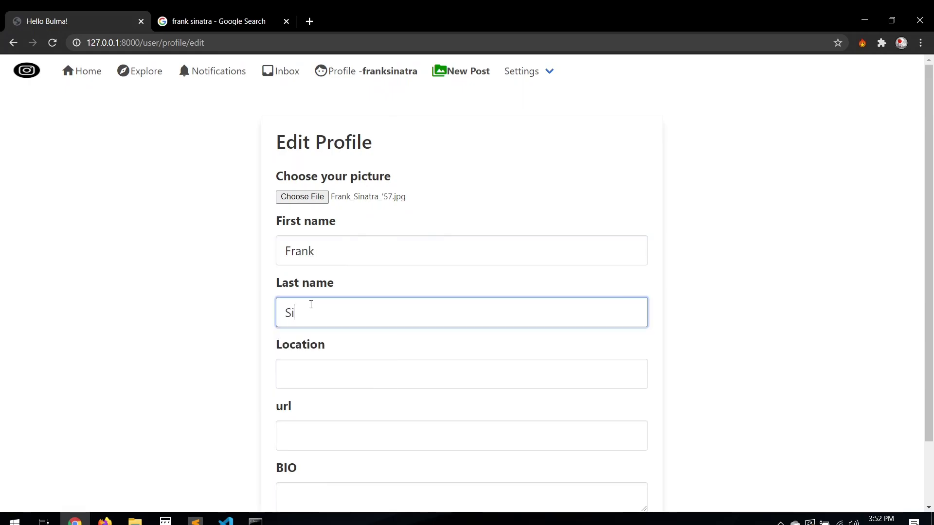
type("natr")
key("Tab")
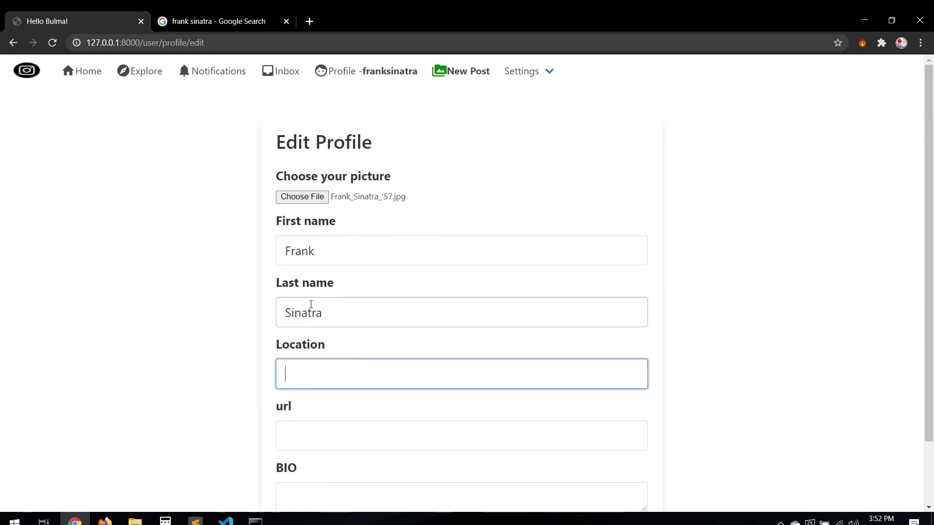
type("Earth")
key("Tab")
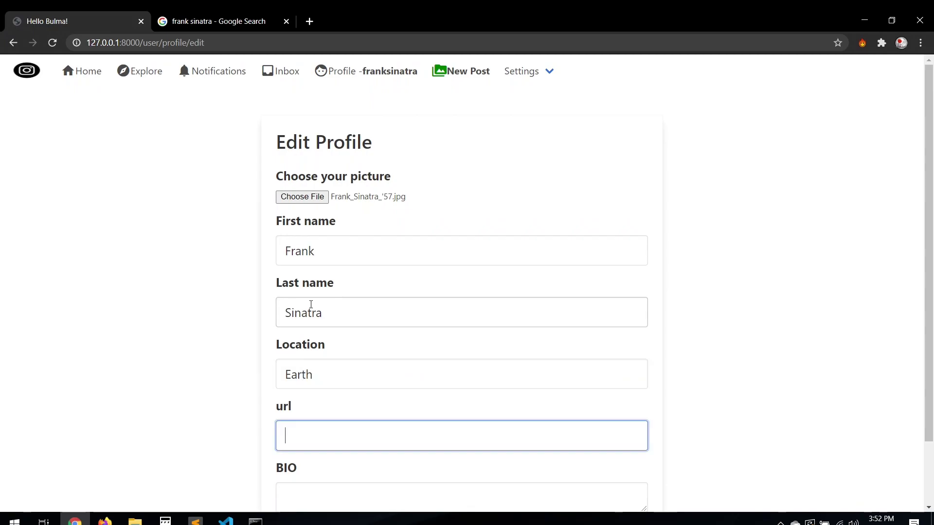
scroll(232, 345, "down", 2)
type("www.franksina")
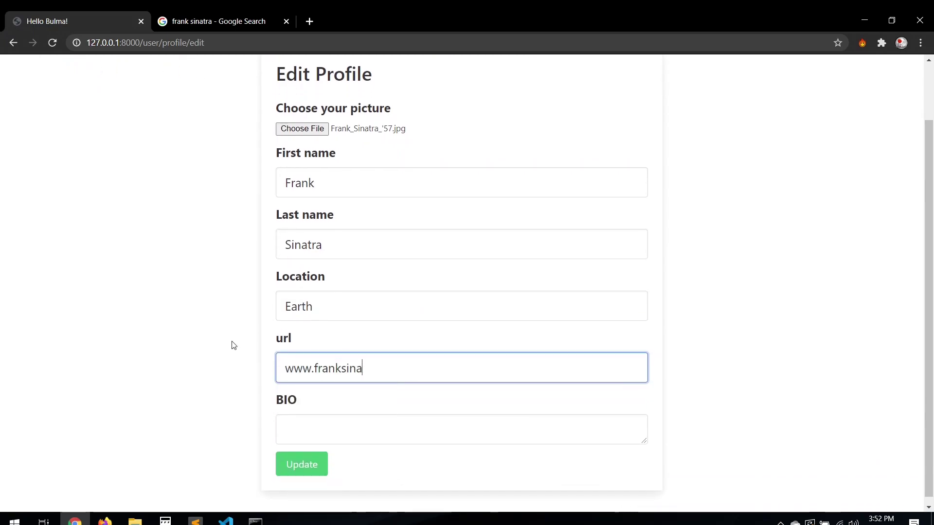
type("tra.com")
key("Tab")
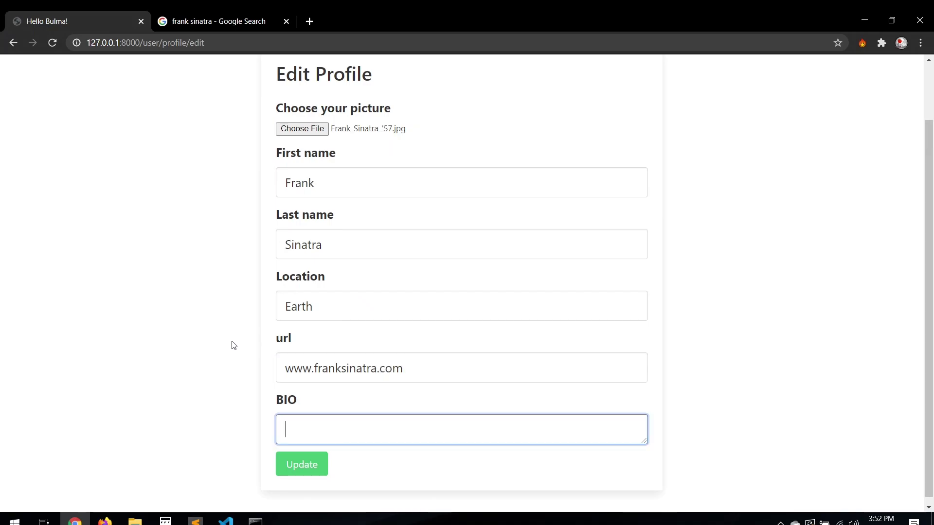
type("Ilov")
key("BackSpace")
type("music")
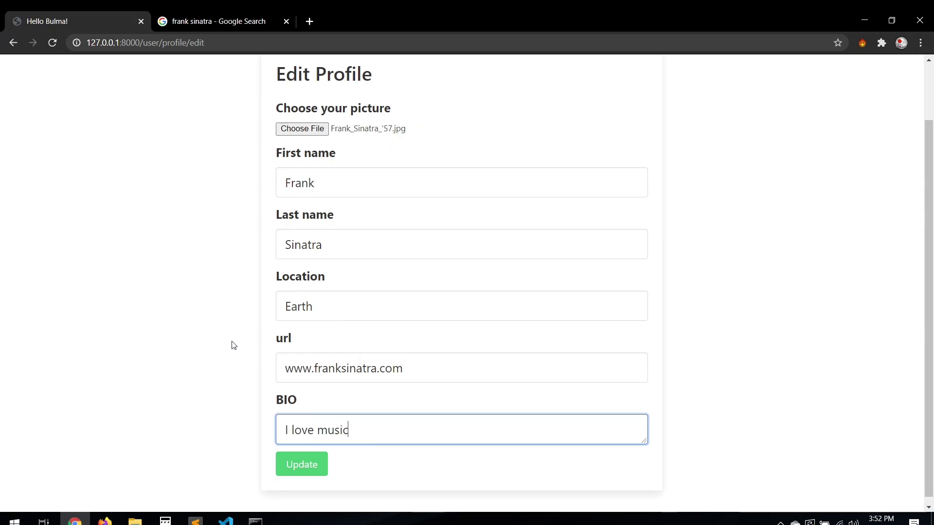
- Update the profile and view it showing the photo, full name and bio
left_click(310, 474)
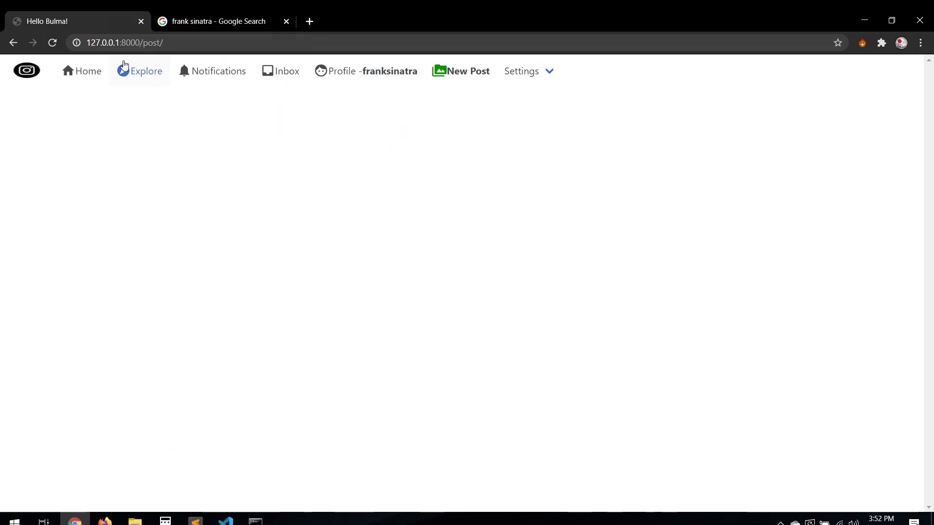
left_click(370, 75)
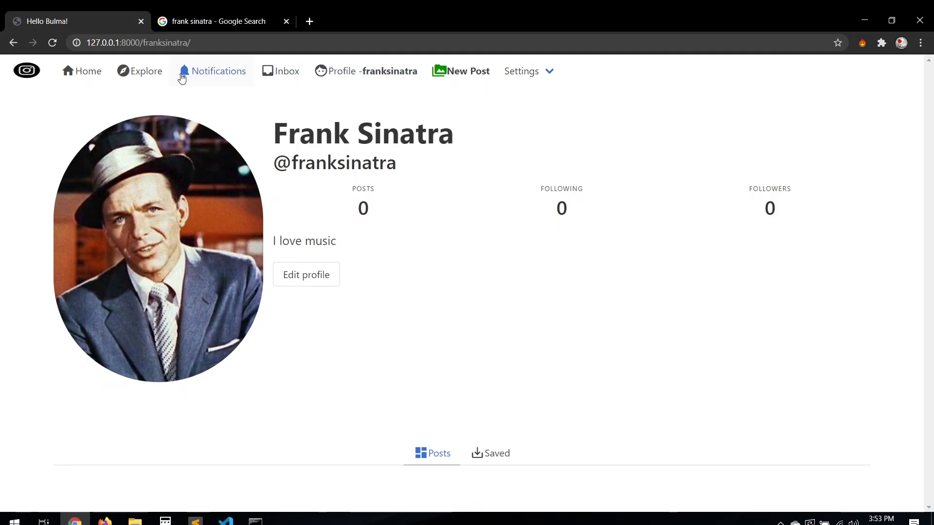
- Replace the Google query with 'moon' and preview the moon-above-clouds photo
left_click(219, 21)
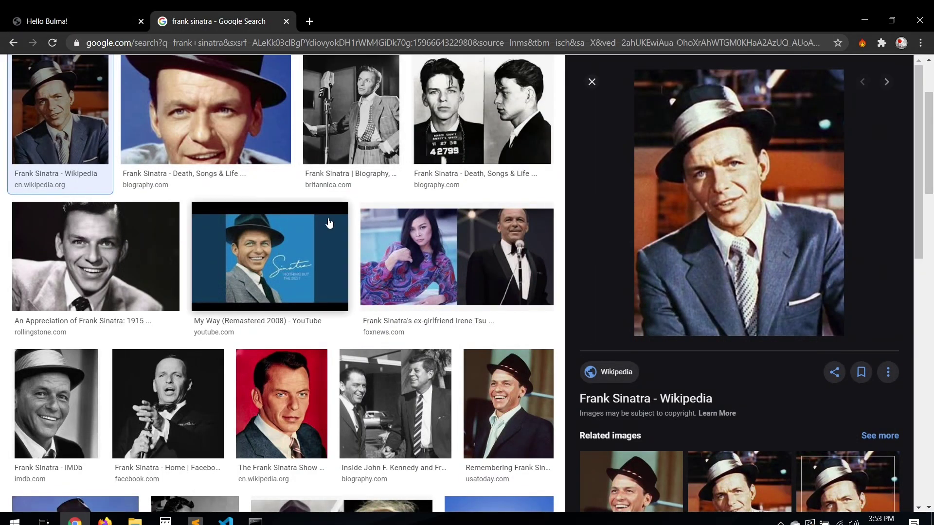
scroll(178, 80, "up", 2)
left_click(172, 76)
key("ctrl+a")
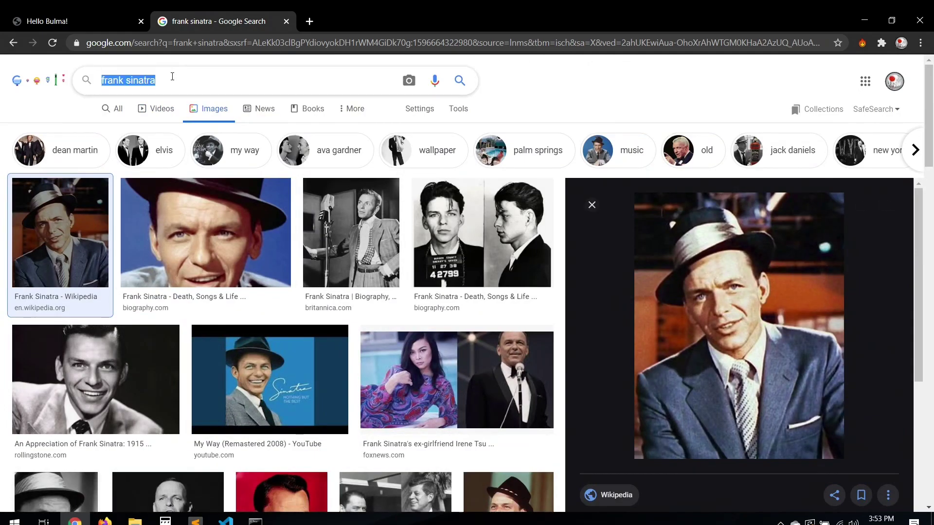
type("moon")
key("Return")
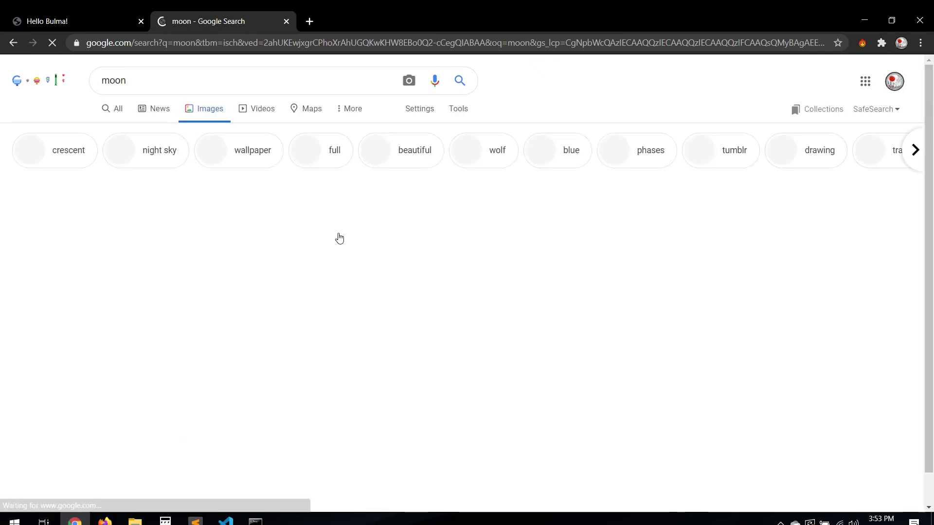
scroll(659, 270, "down", 2)
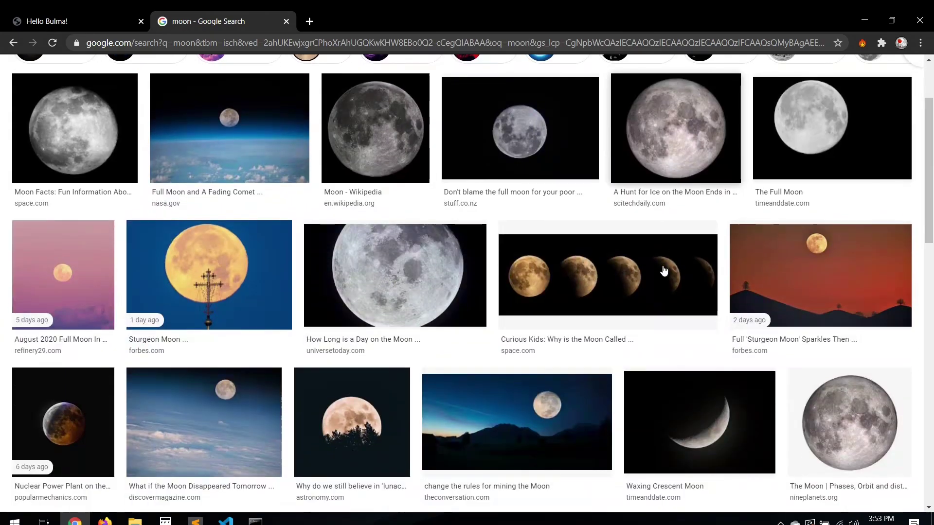
left_click(237, 425)
- Save the moon photo to Downloads, return to the profile and start a New Post
right_click(723, 157)
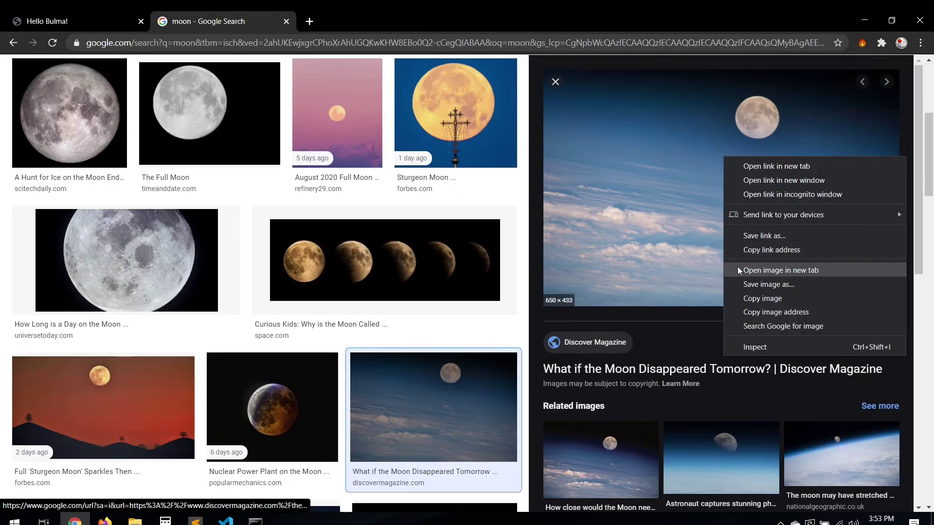
left_click(772, 284)
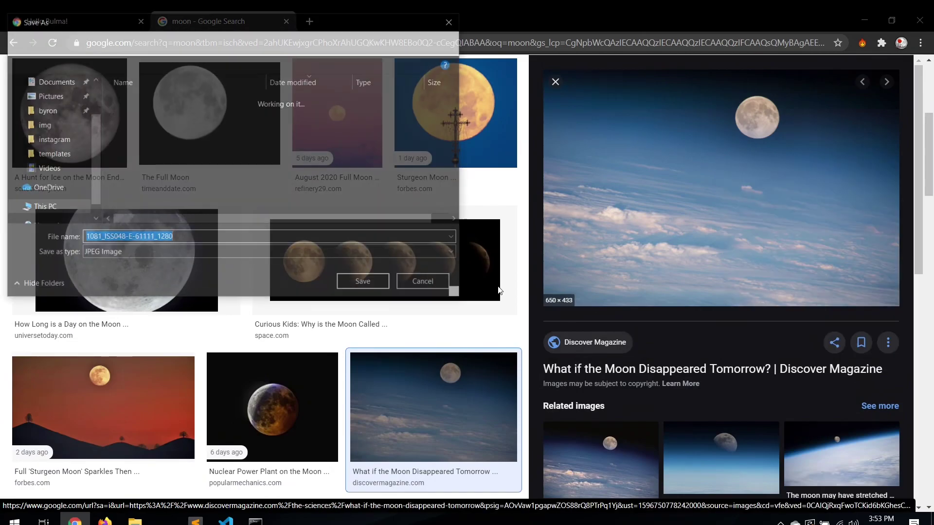
left_click(345, 284)
key("ctrl+shift+Tab")
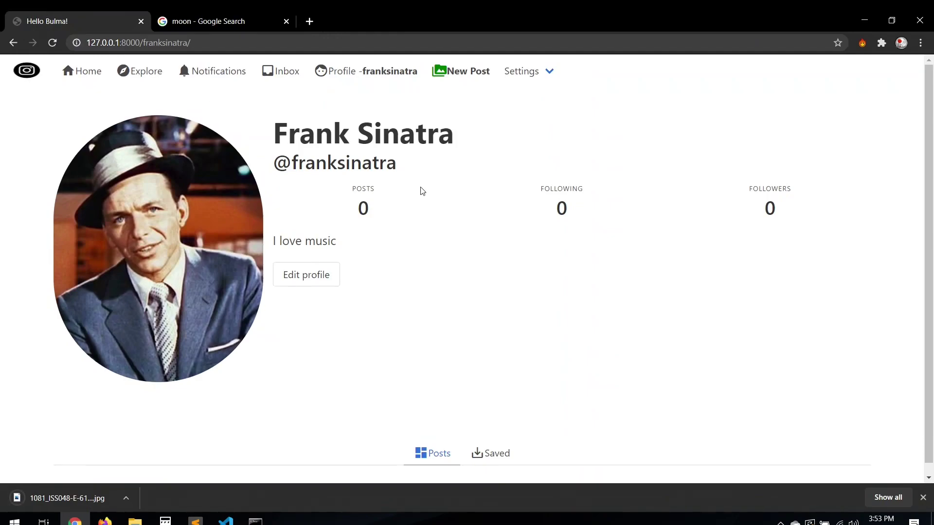
left_click(923, 497)
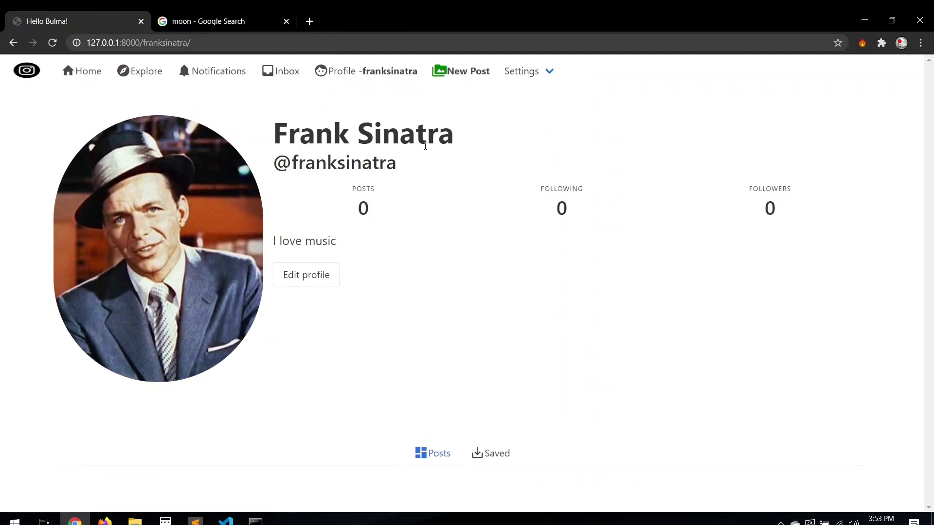
left_click(469, 78)
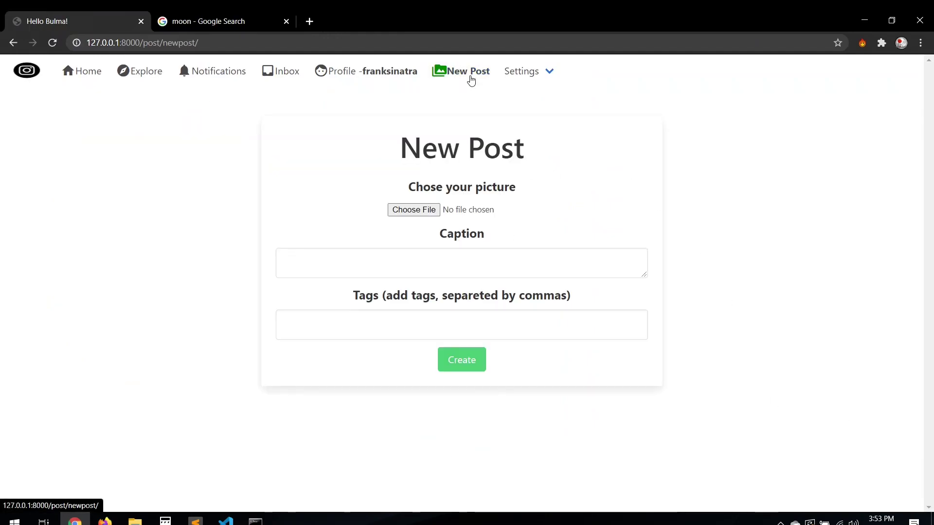
- Attach the downloaded moon image, caption it 'The moon' with tags moon and night, and create the post
left_click(426, 214)
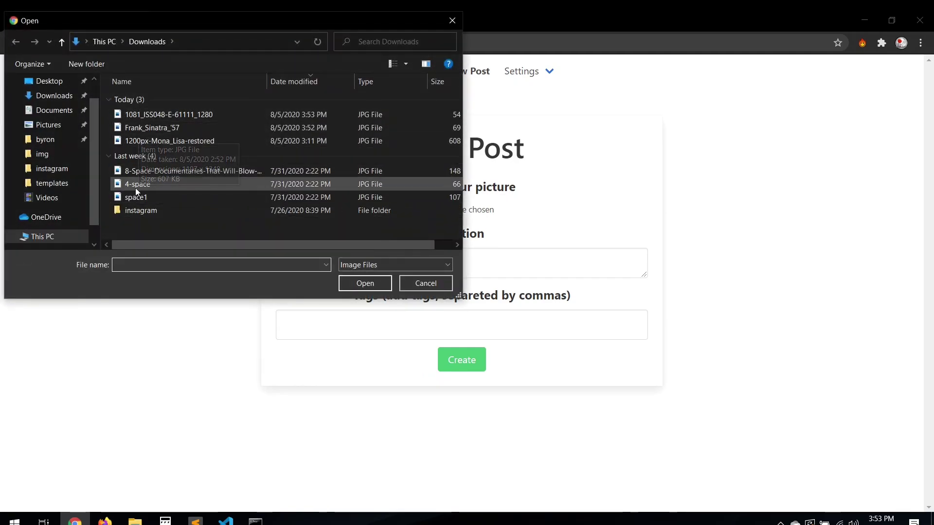
left_click(174, 115)
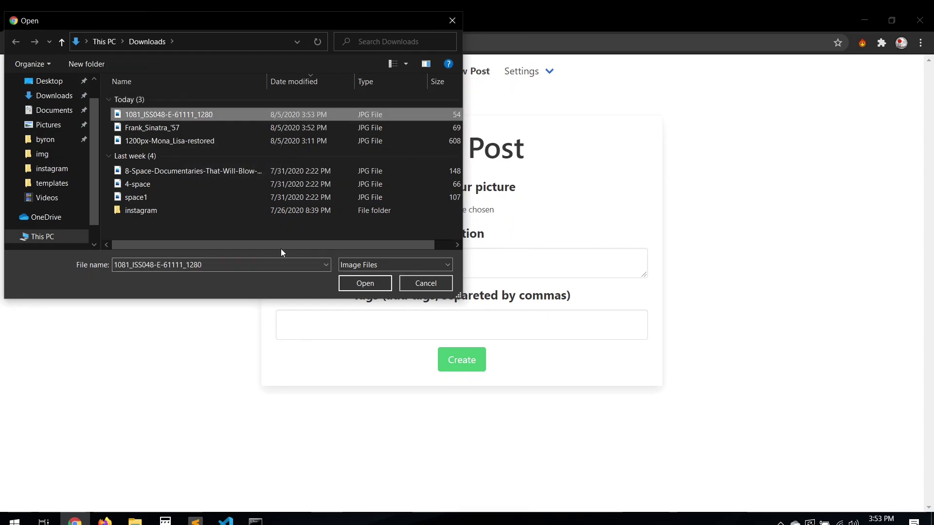
left_click(359, 282)
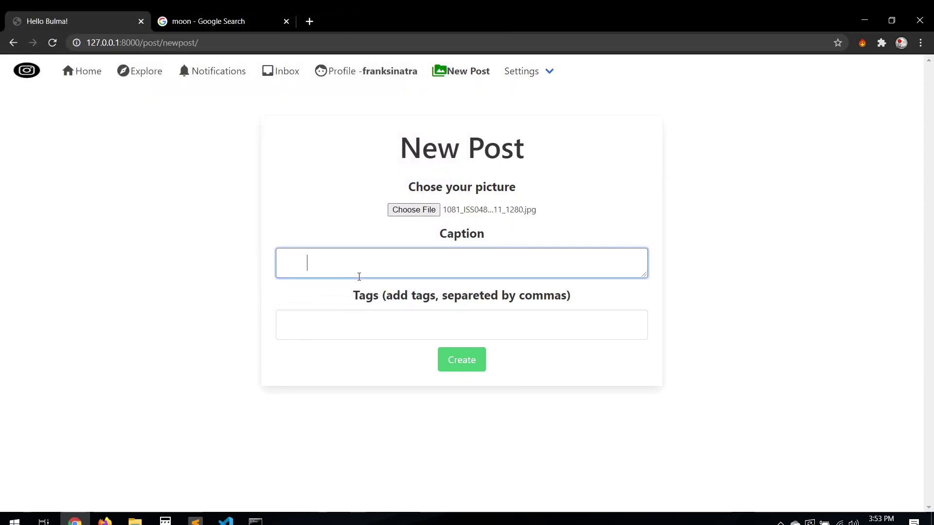
type("moon")
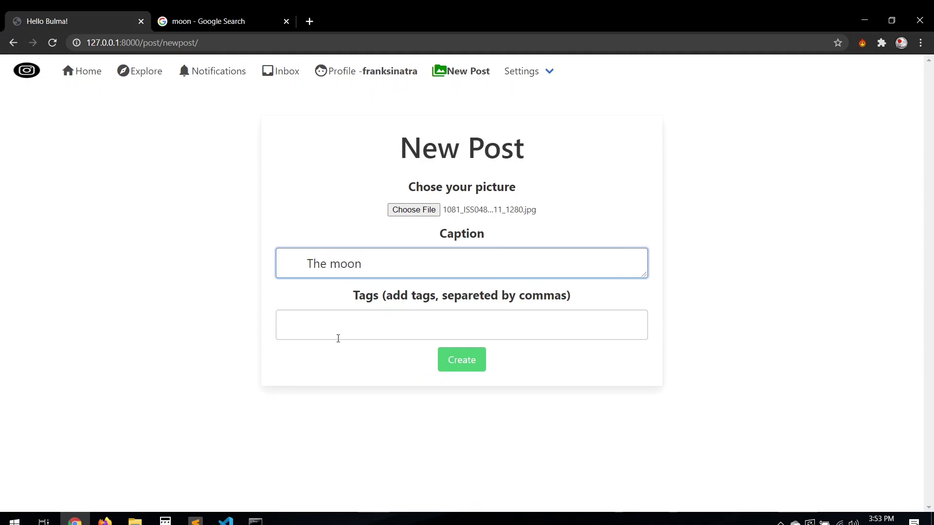
left_click(338, 338)
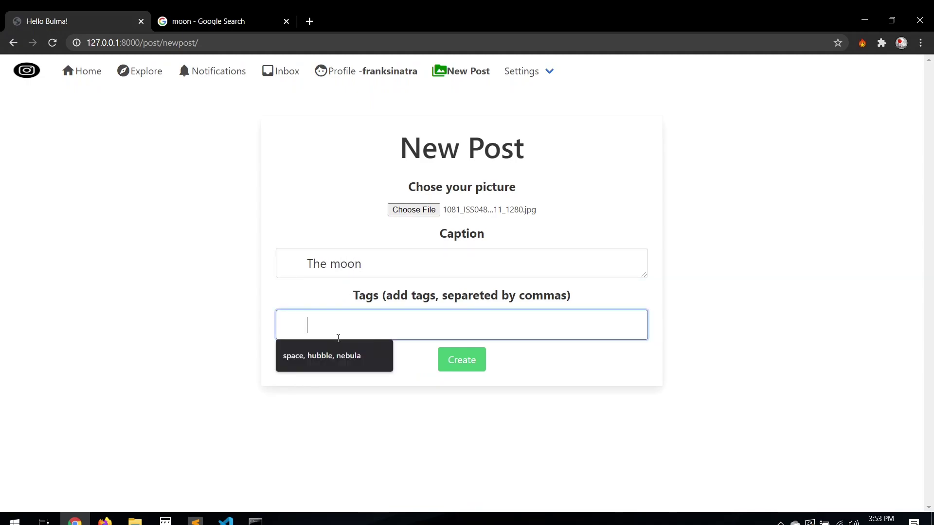
type("moon, night")
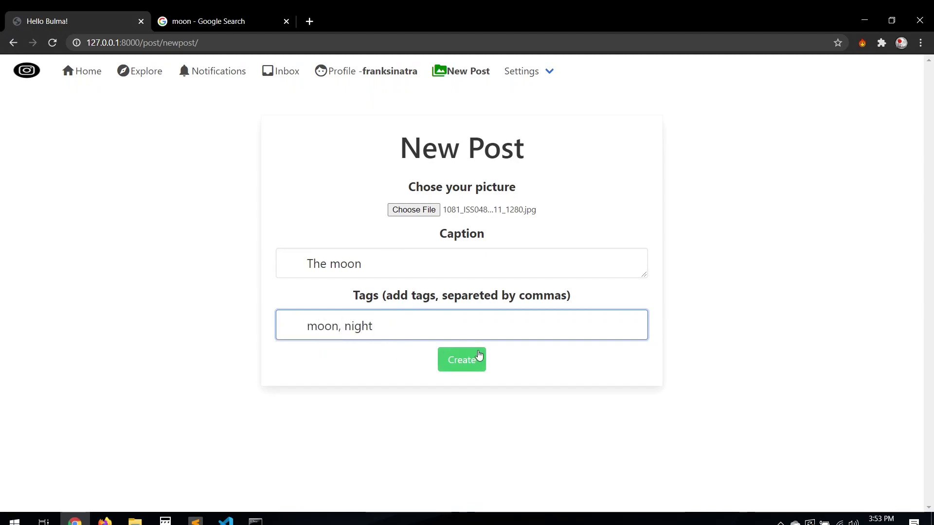
left_click(479, 355)
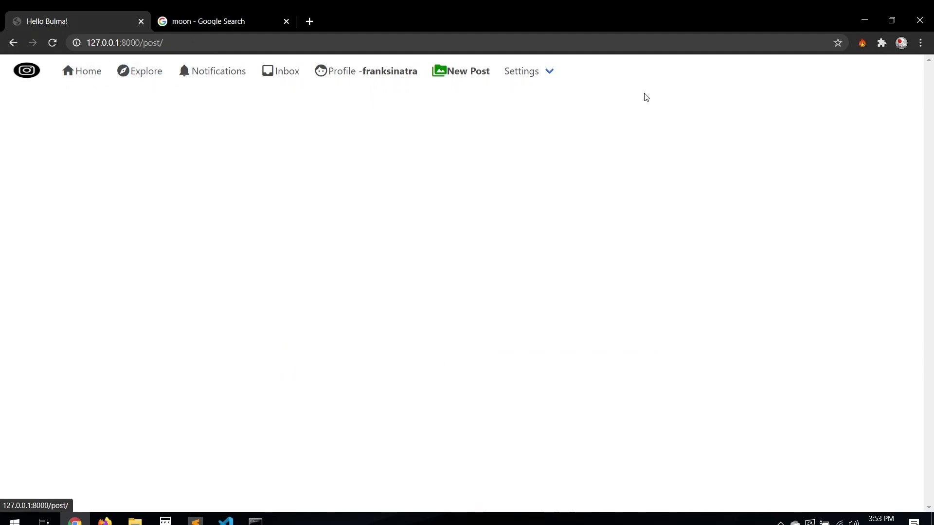
mouse_move(527, 71)
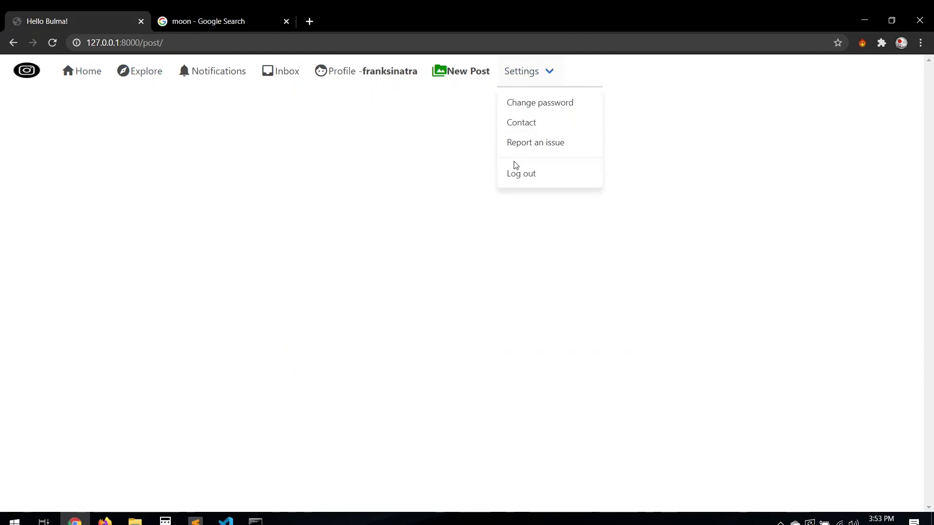
- Log out and sign in with another account via the saved credentials
left_click(514, 172)
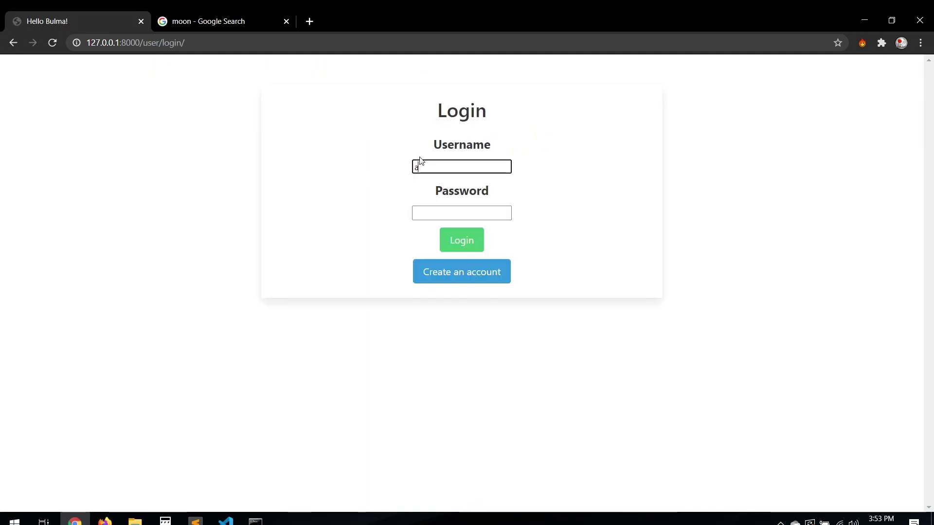
type("racode")
key("Tab")
type("1")
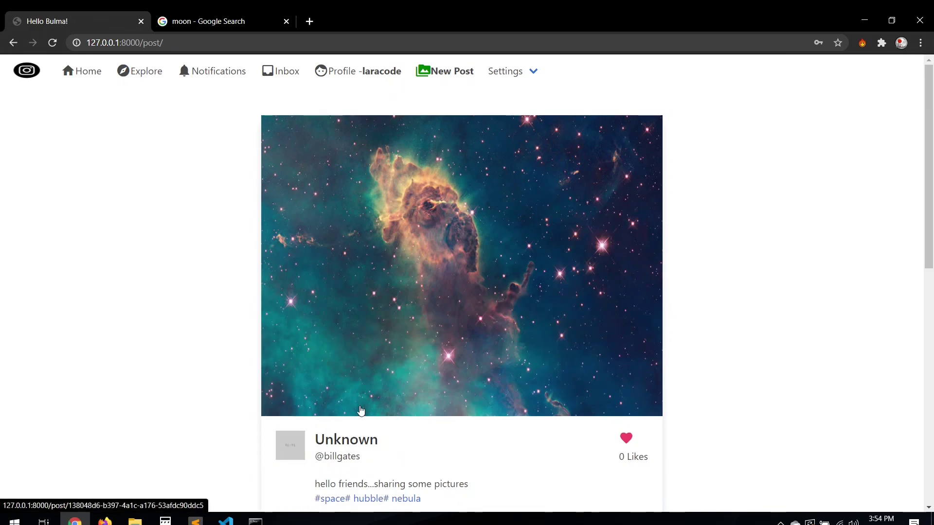
scroll(362, 410, "down", 3)
scroll(361, 458, "up", 3)
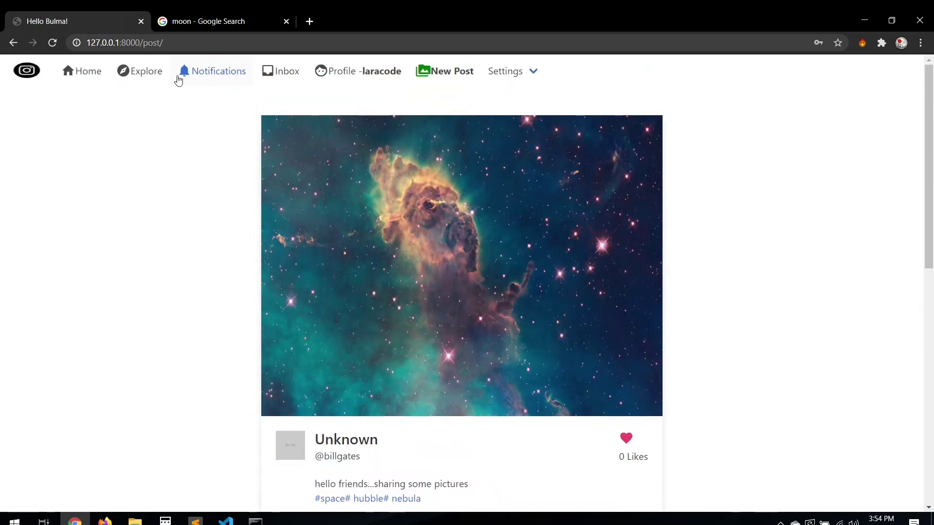
- Navigate to the franksinatra/ profile URL and follow the user
left_click(187, 43)
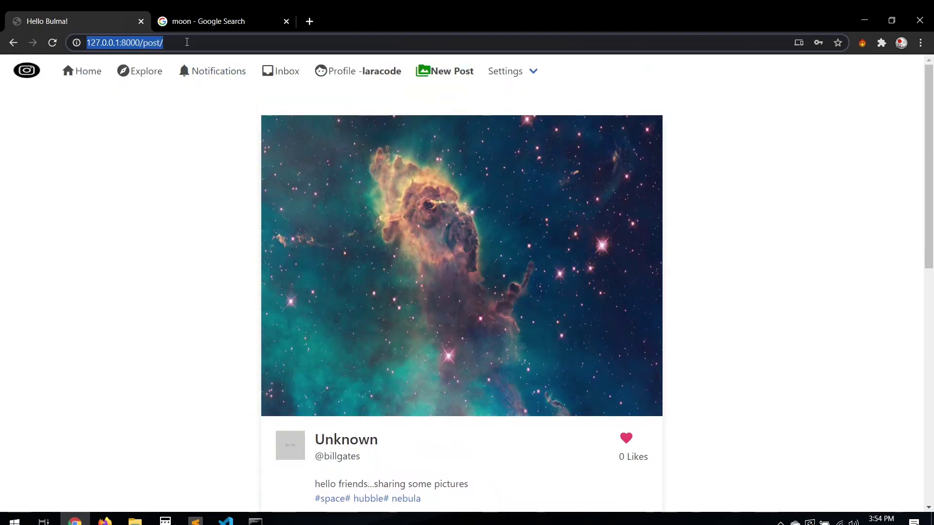
key("BackSpace")
key("BackSpace")
key("BackSpace")
key("BackSpace")
type("frank")
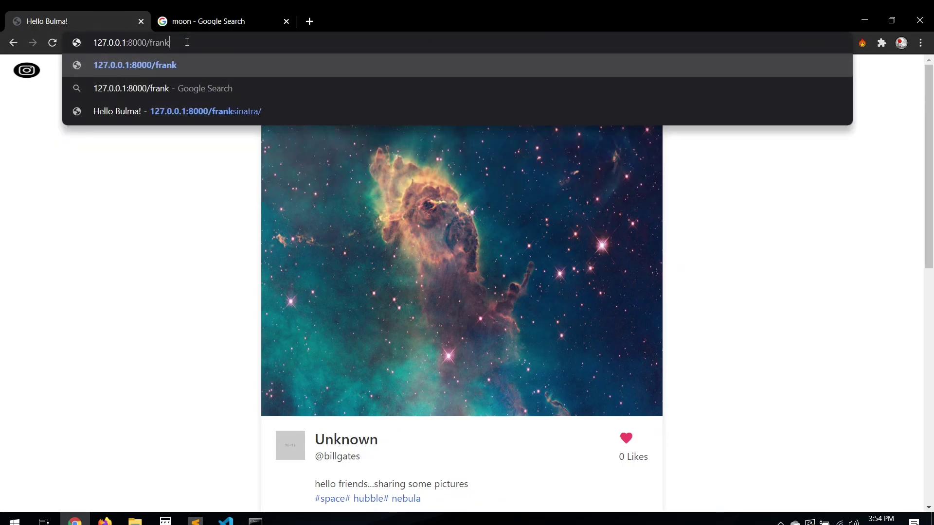
type("sinatra/")
key("Return")
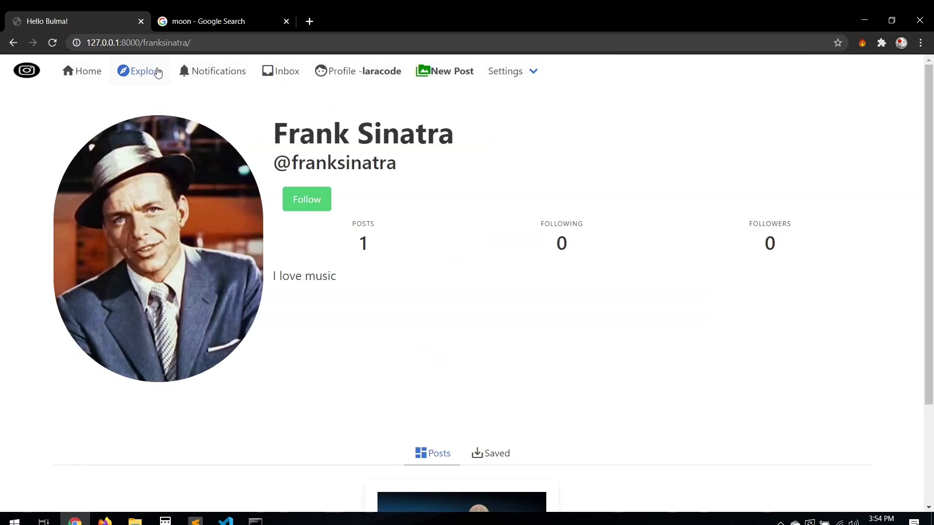
scroll(319, 380, "down", 2)
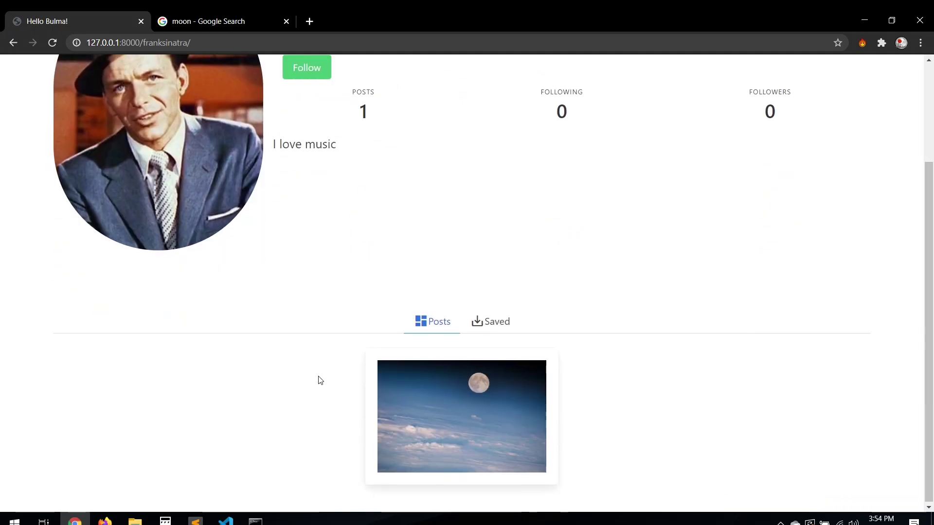
scroll(452, 372, "up", 2)
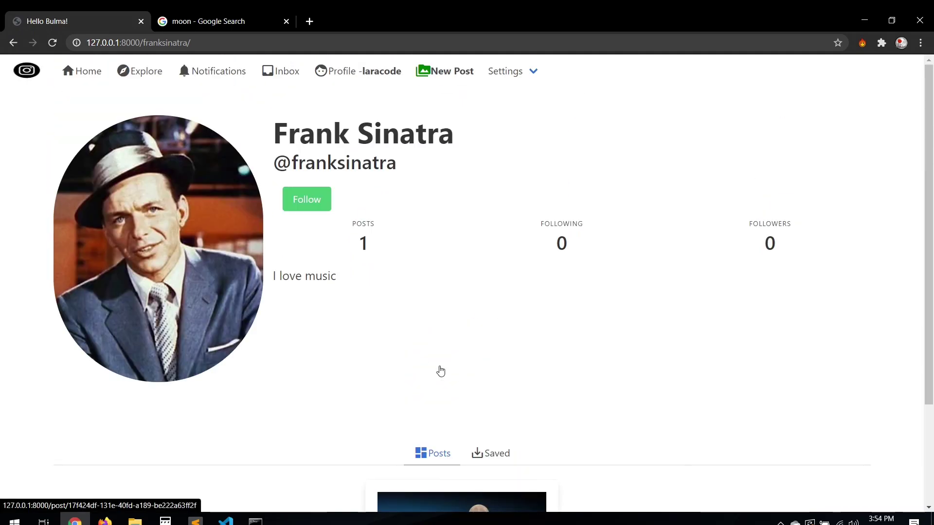
left_click(312, 204)
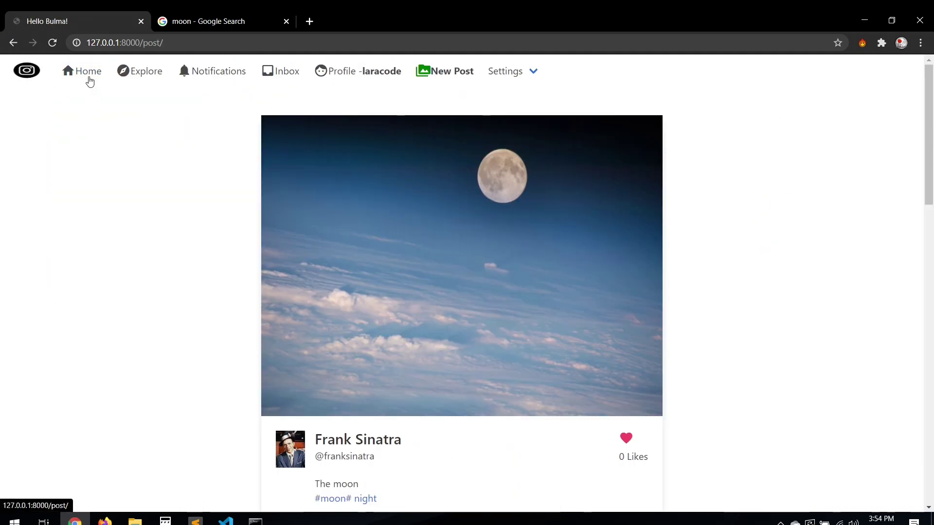
scroll(132, 375, "down", 4)
scroll(134, 375, "up", 2)
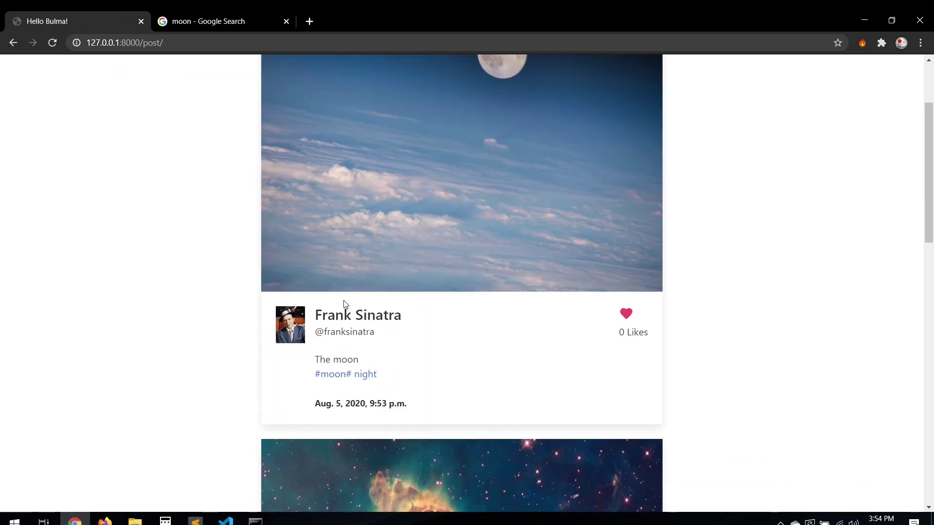
scroll(299, 392, "down", 1)
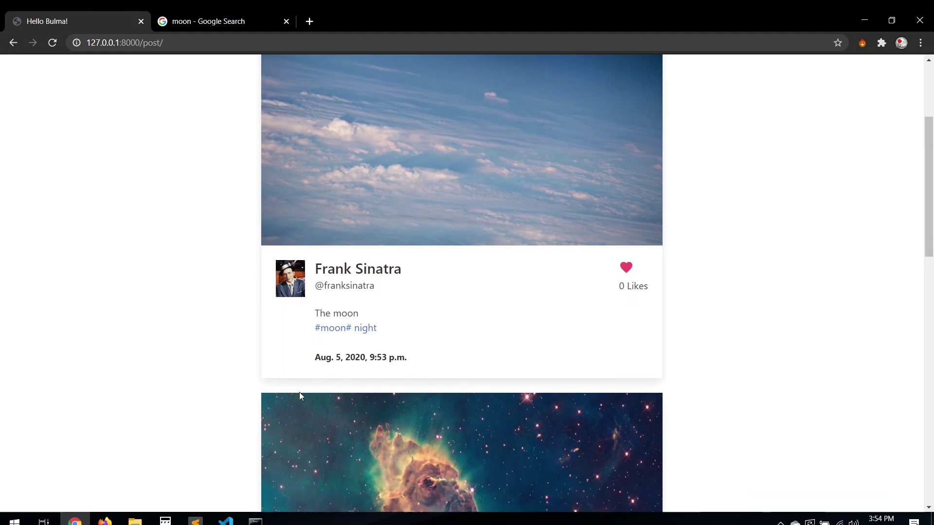
scroll(299, 392, "down", 2)
scroll(299, 394, "down", 3)
scroll(299, 397, "up", 3)
scroll(299, 397, "up", 5)
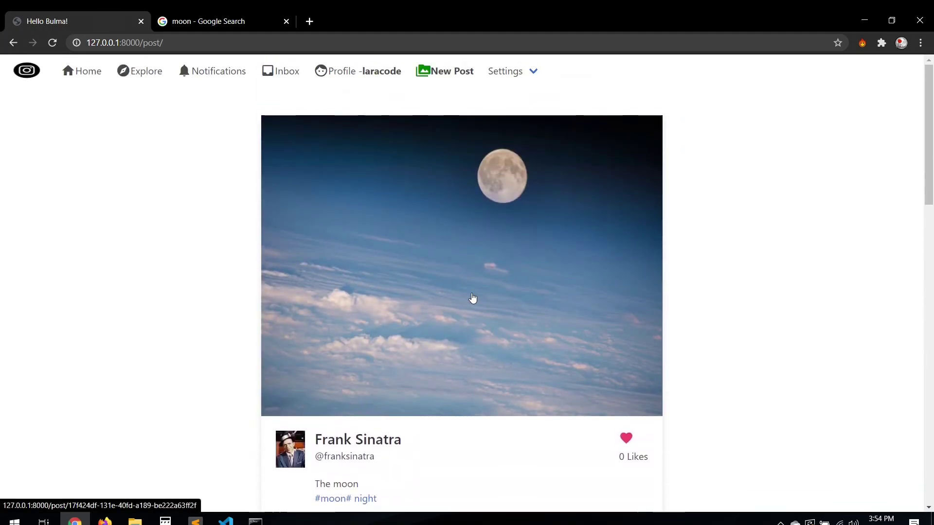
scroll(471, 299, "down", 2)
scroll(366, 379, "down", 1)
scroll(454, 281, "up", 2)
- Open the moon post, like it and save it
left_click(454, 282)
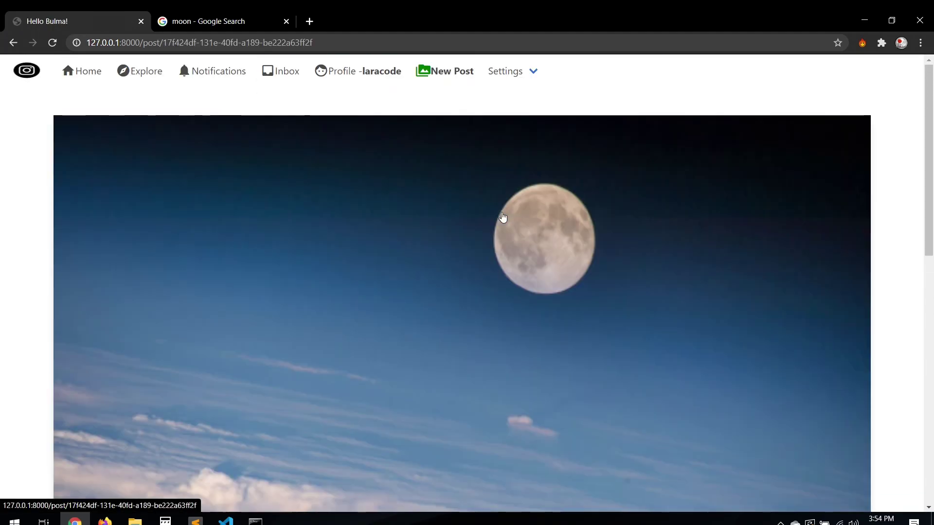
scroll(502, 217, "down", 5)
scroll(502, 216, "down", 2)
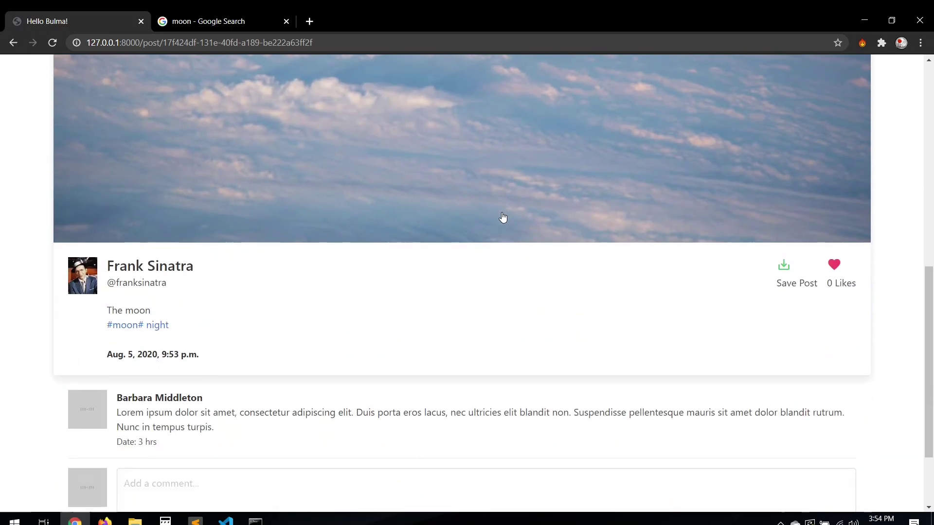
left_click(833, 265)
scroll(570, 348, "down", 7)
scroll(572, 352, "down", 1)
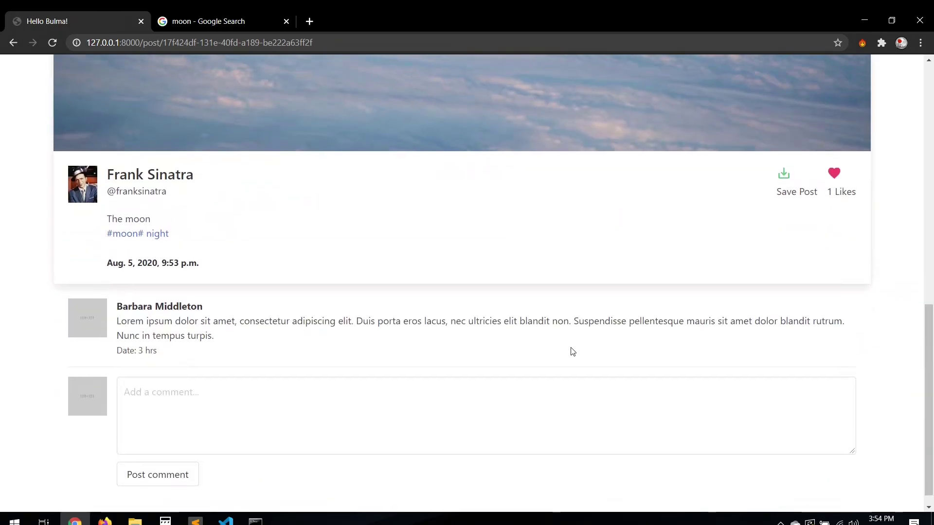
left_click(781, 176)
scroll(775, 127, "down", 8)
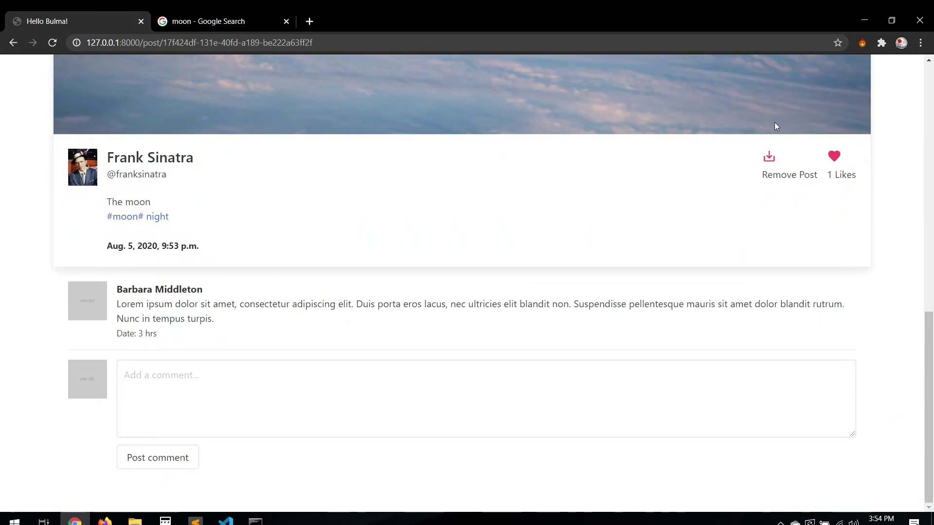
scroll(452, 201, "up", 2)
scroll(453, 201, "up", 6)
- Check laracode's profile Saved and Posts tabs, then switch to Sublime Text
left_click(391, 82)
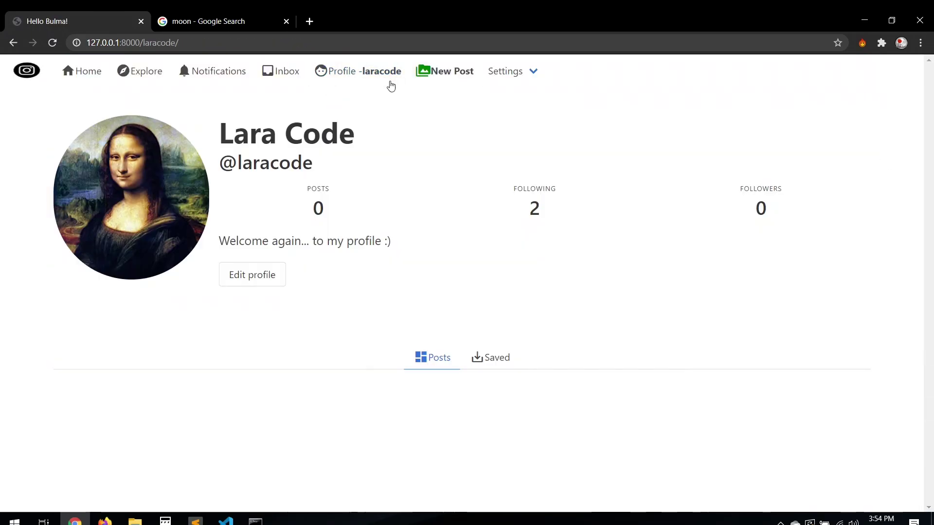
left_click(502, 366)
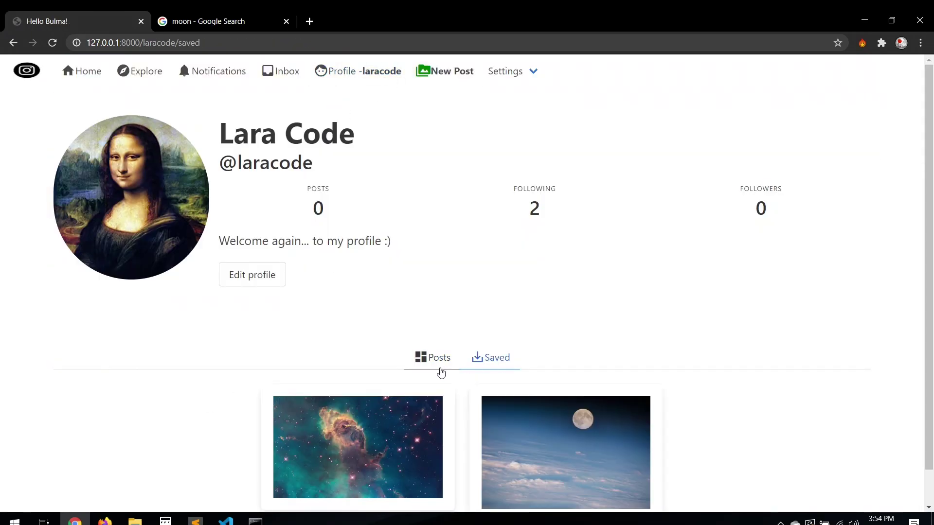
left_click(440, 368)
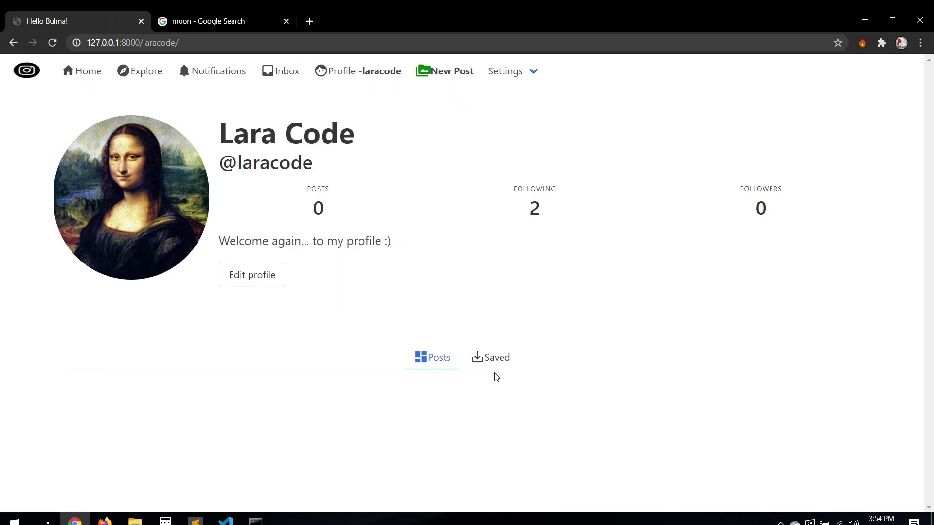
key("alt+Tab")
key("Tab")
key("Tab")
key("Tab")
key("Tab")
key("Tab")
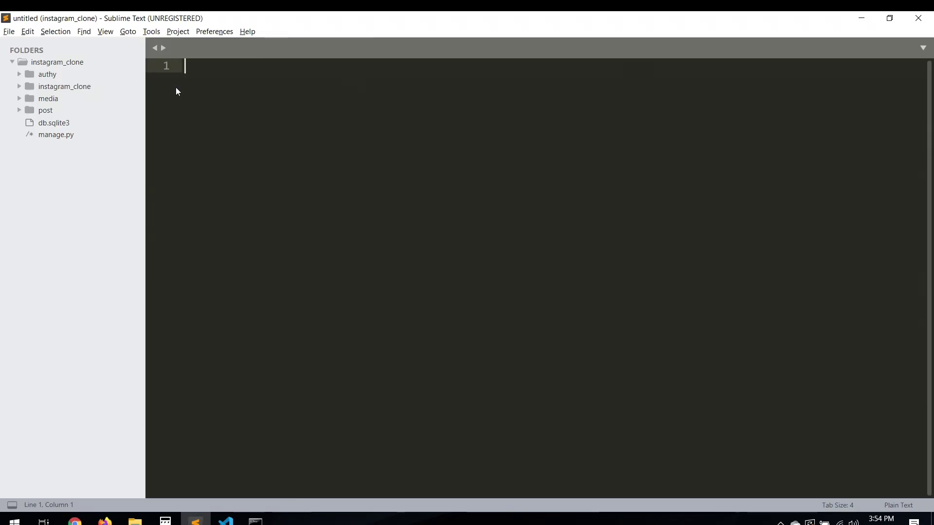
- Open profile.html and duplicate the {% endfor %} line above itself
left_click(62, 87)
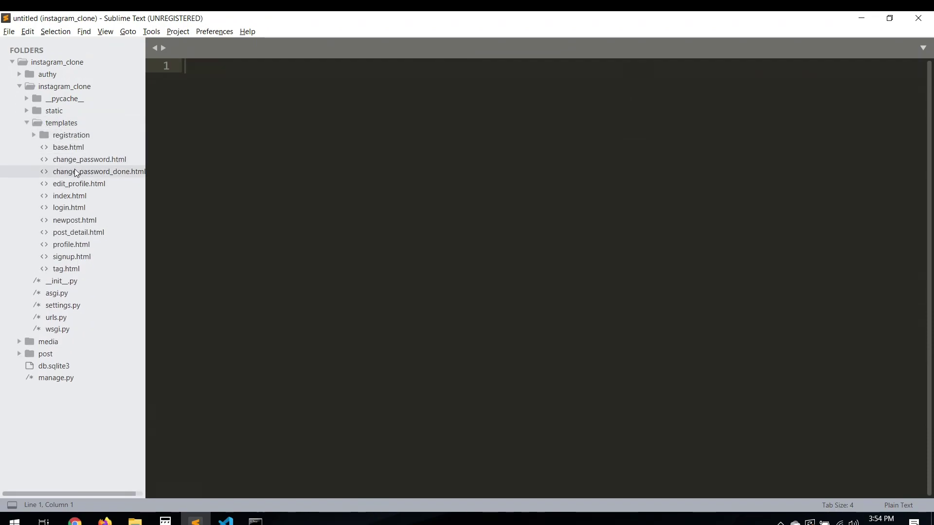
left_click(63, 246)
scroll(608, 234, "down", 10)
scroll(609, 234, "down", 4)
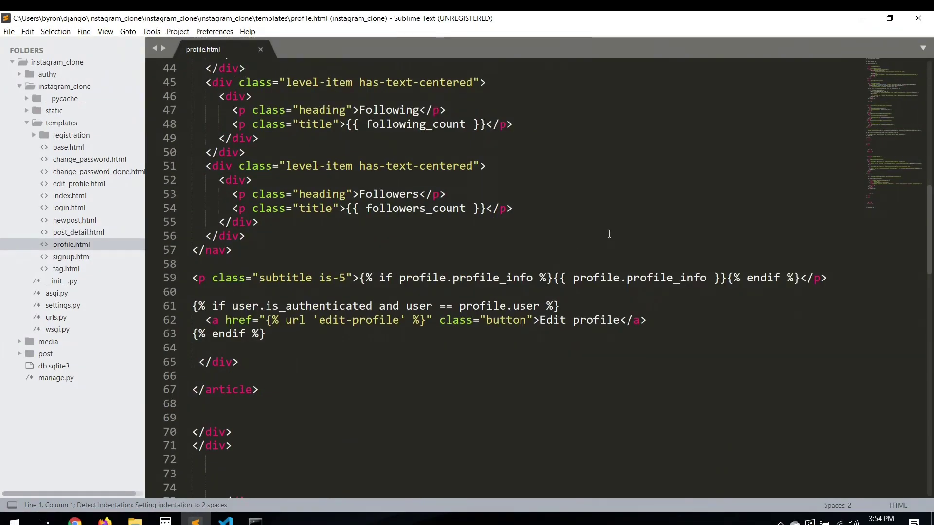
scroll(609, 234, "up", 4)
scroll(608, 234, "up", 2)
scroll(608, 233, "up", 2)
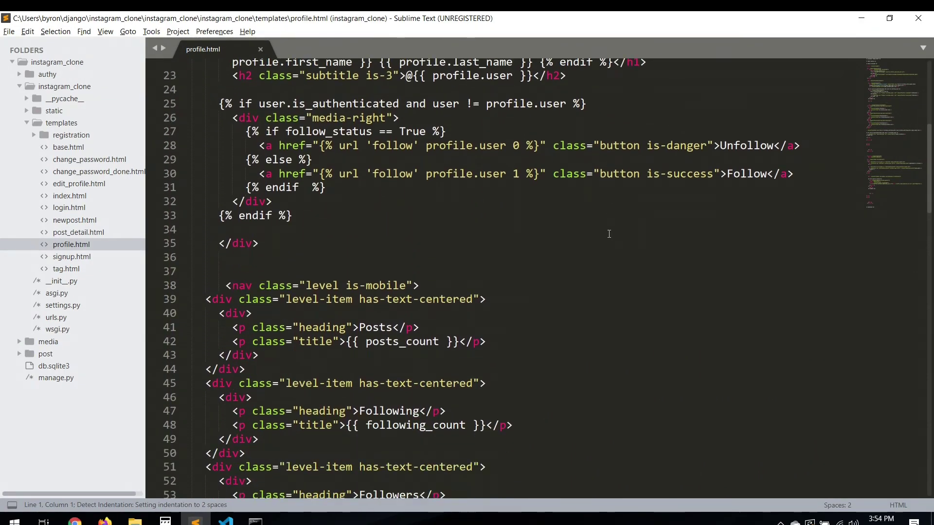
scroll(609, 234, "down", 6)
scroll(608, 234, "down", 5)
scroll(608, 234, "down", 4)
scroll(608, 233, "down", 4)
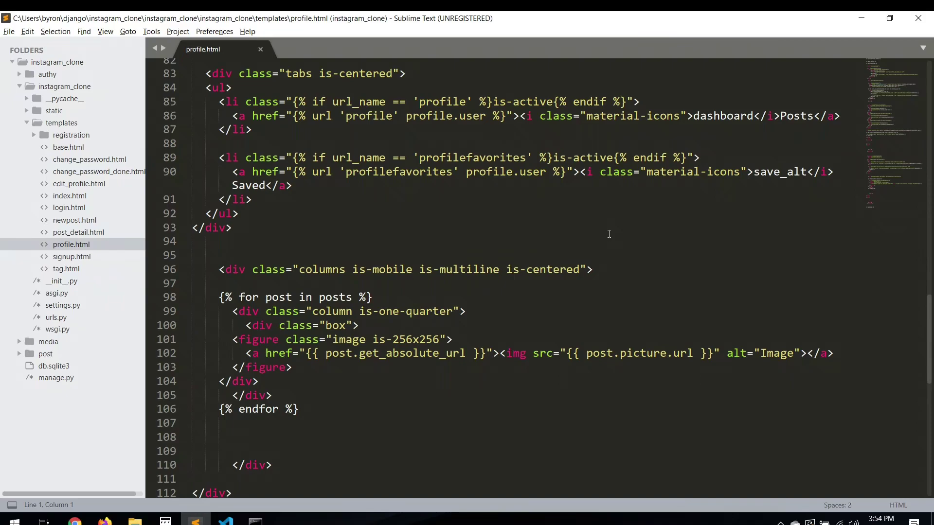
scroll(608, 233, "down", 9)
scroll(256, 154, "up", 4)
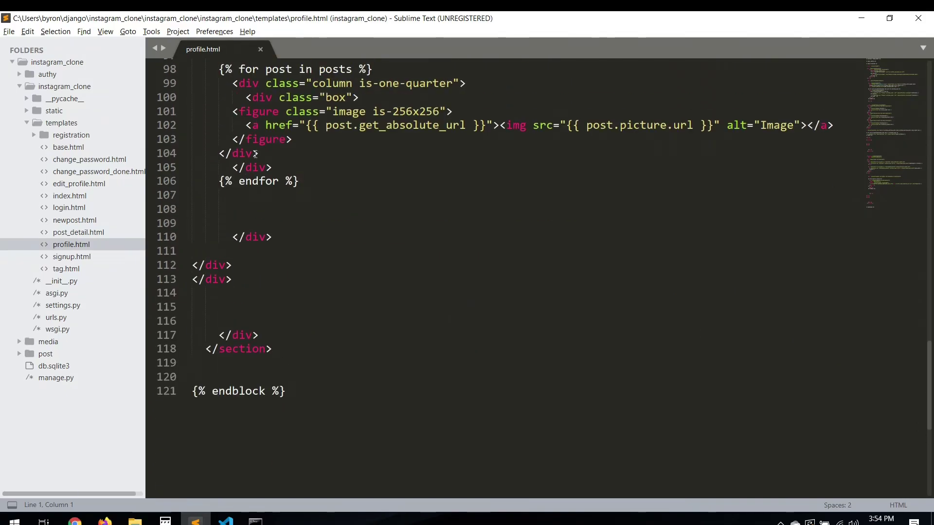
scroll(255, 153, "up", 3)
left_click(219, 301)
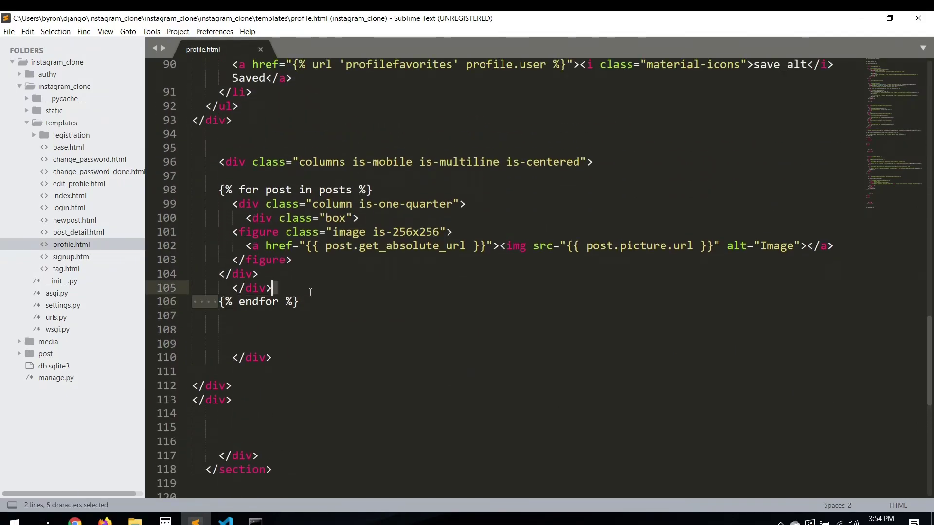
left_click(309, 298, "shift")
key("ctrl+c")
left_click(284, 287)
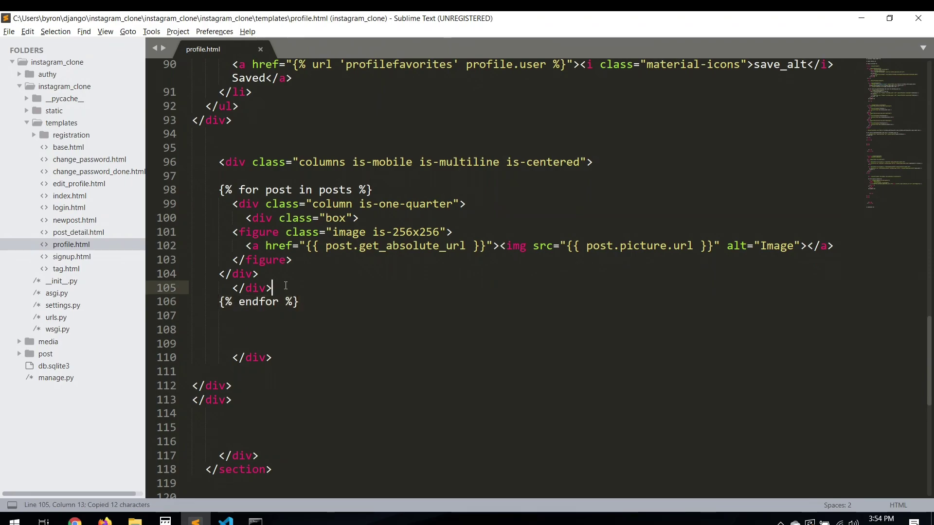
key("Return")
key("ctrl+v")
key("Return")
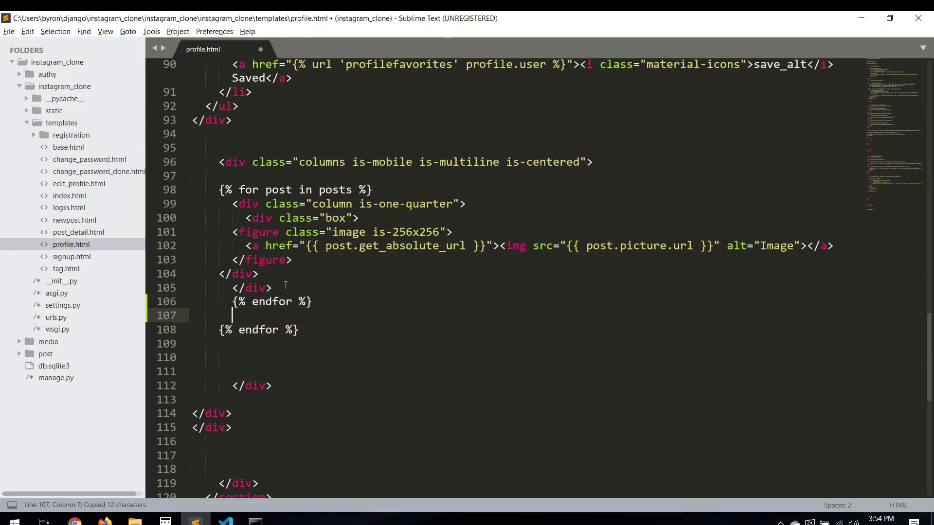
- Turn the copied line into {% empty %} and start an indented line beneath it
left_click(234, 302)
key("BackSpace")
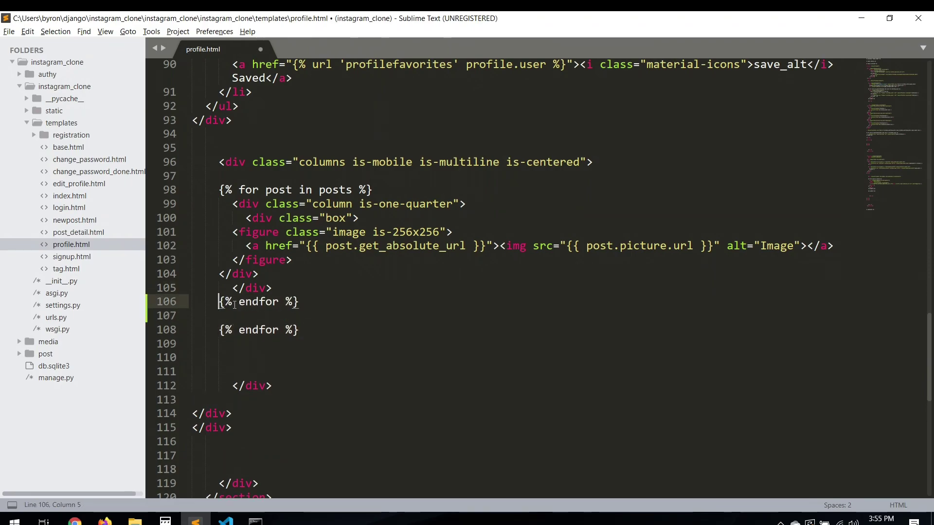
left_click(251, 301)
type("em")
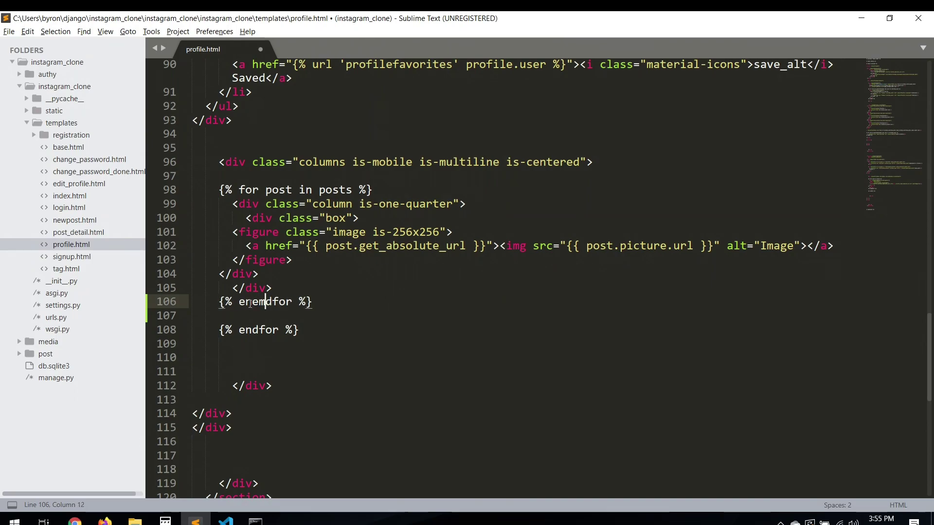
key("BackSpace")
type("mpty")
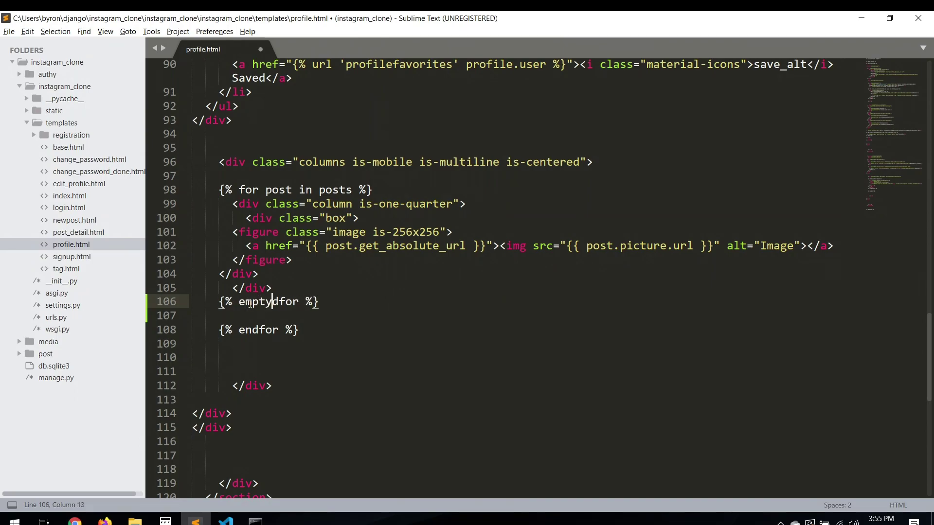
key("Delete")
key("Delete")
key("Delete")
key("Delete")
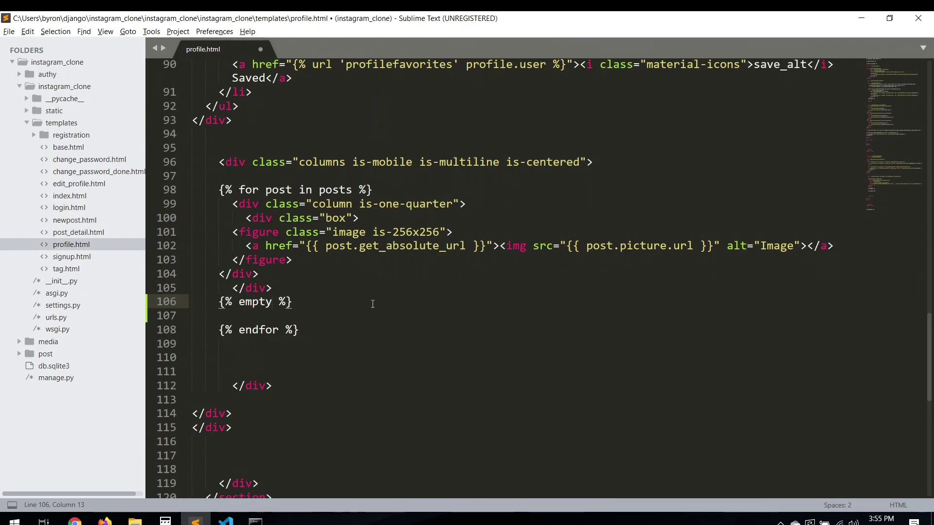
left_click(328, 299)
key("Return")
key("Tab")
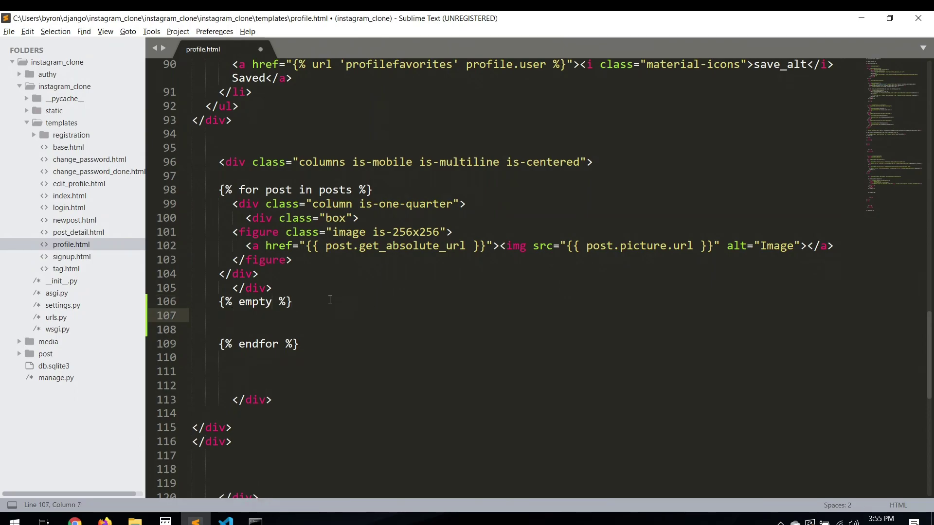
key("Delete")
type("<")
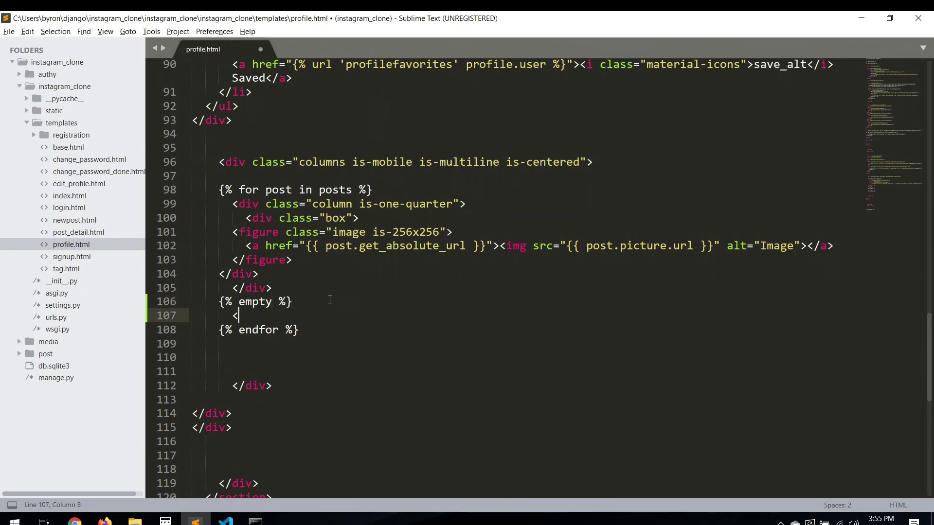
type("h3")
- Add an h3 with class title is-3 containing the empty-posts message and save
key("Tab")
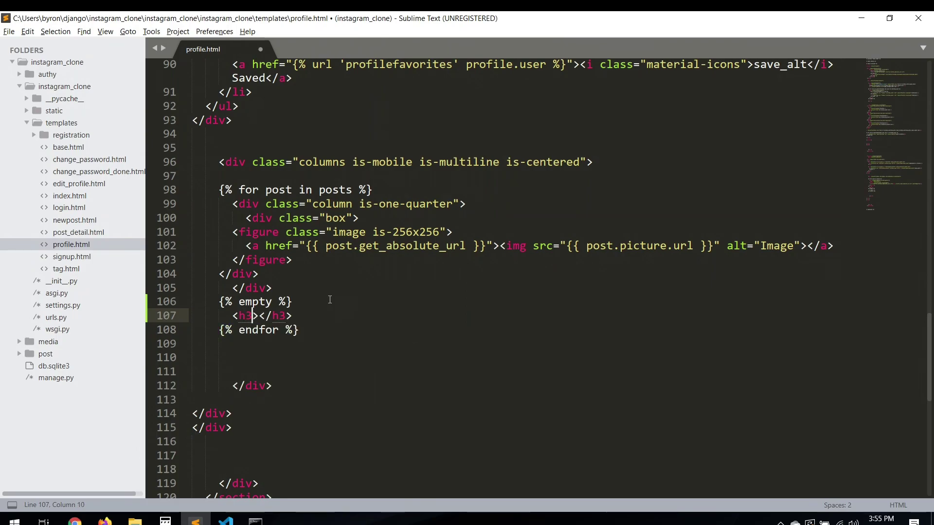
type("cla")
key("Tab")
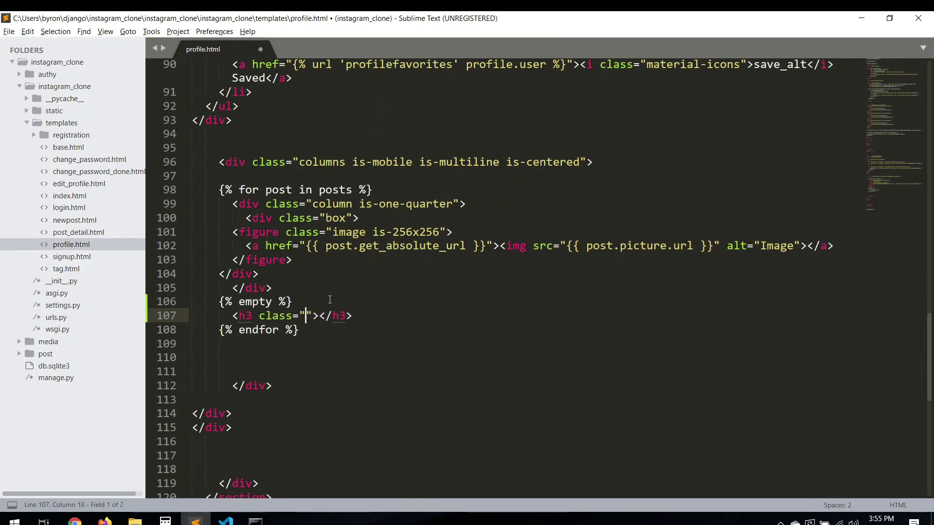
type("ti")
key("Escape")
key("Delete")
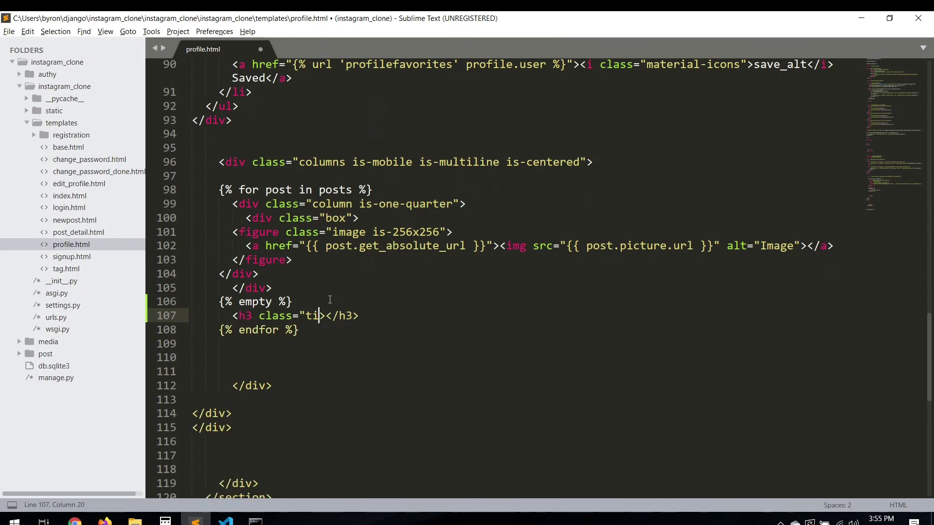
key("ctrl+z")
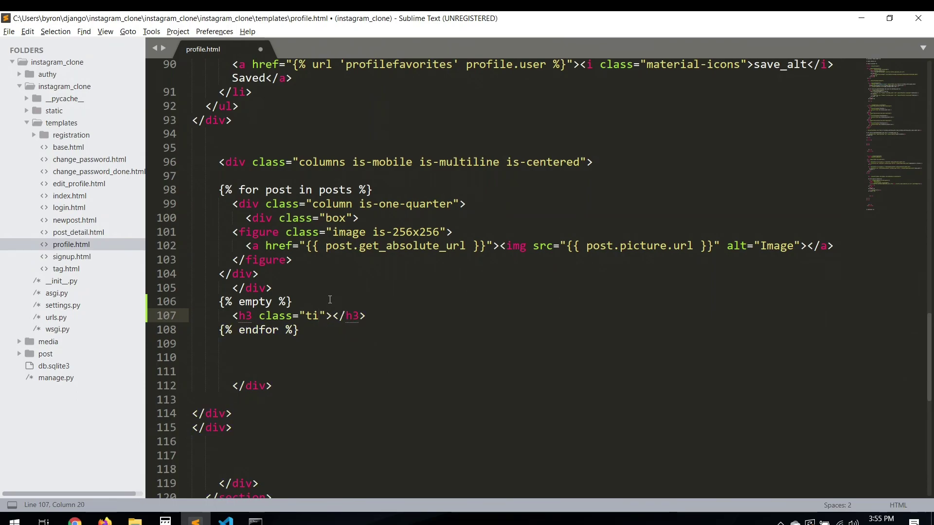
type("tle is")
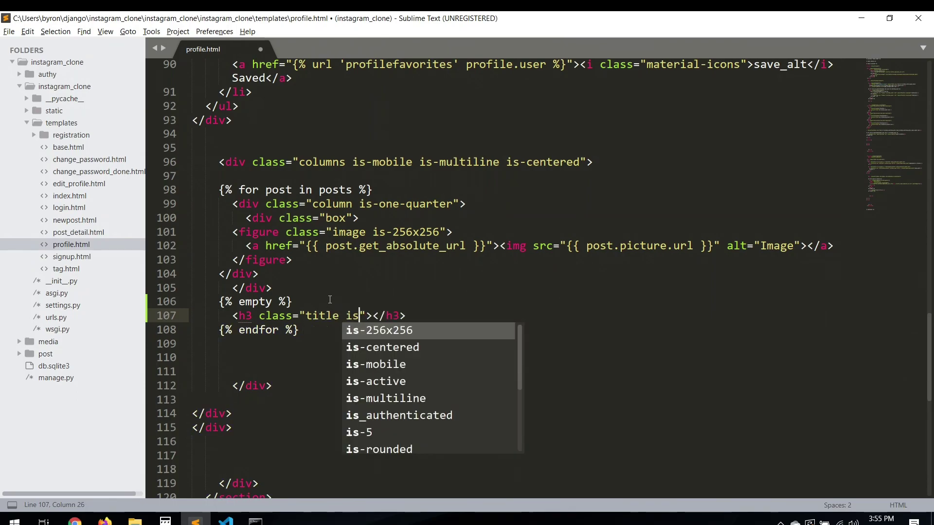
type("-3")
key("Right")
key("Right")
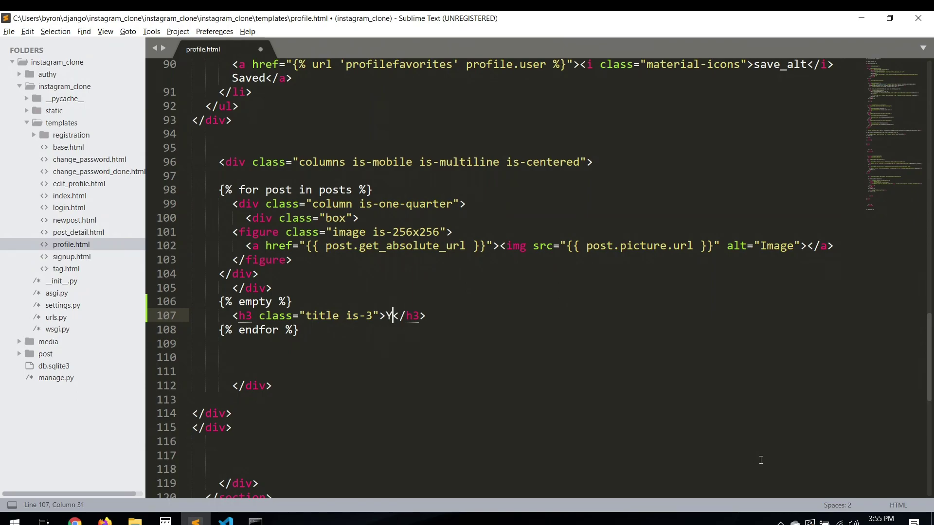
type("You don")
key("BackSpace")
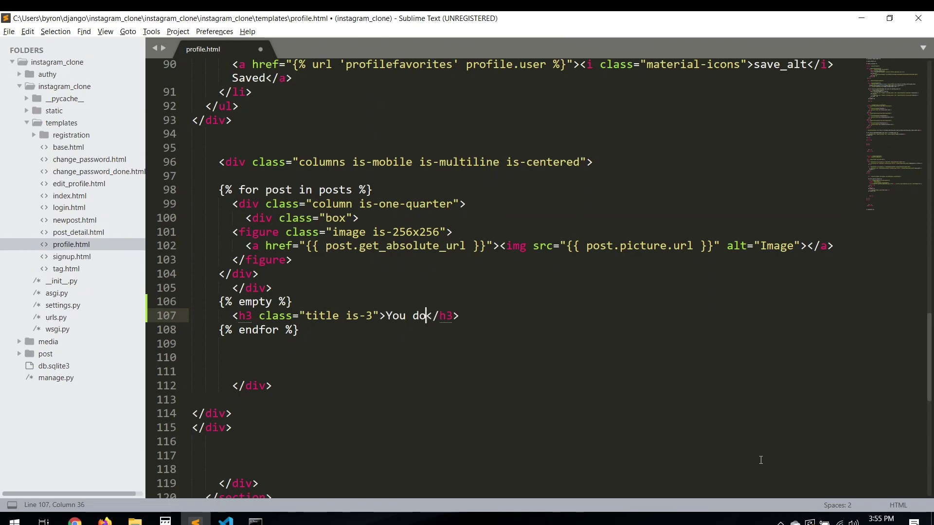
type("not have any")
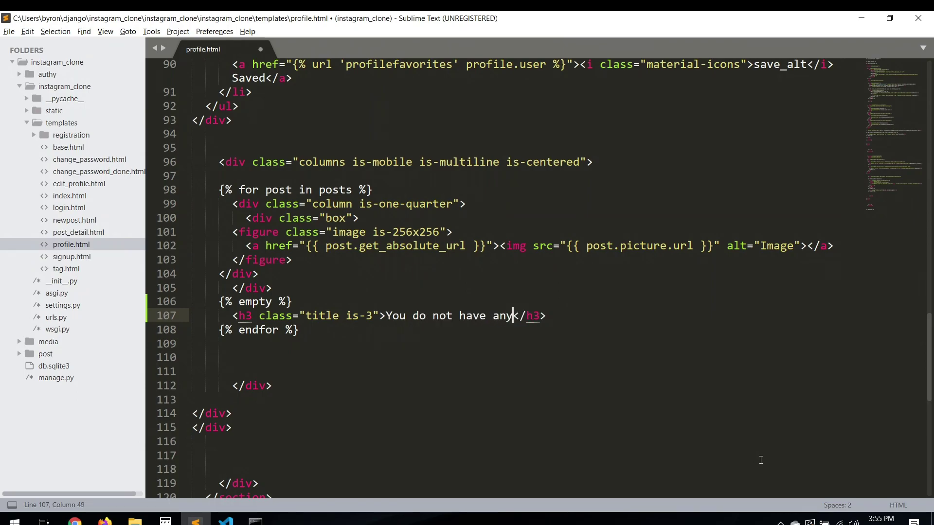
type(" post, os")
key("BackSpace")
key("BackSpace")
type("po")
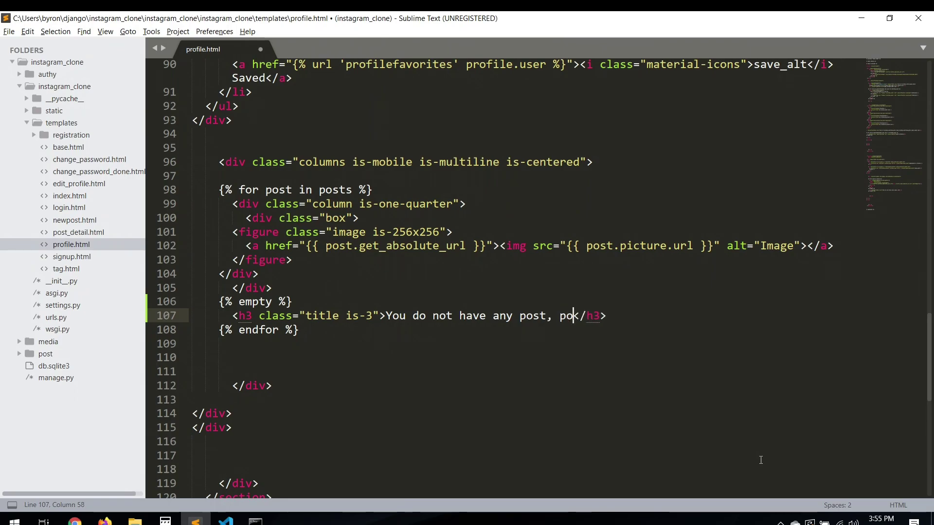
type("st something!")
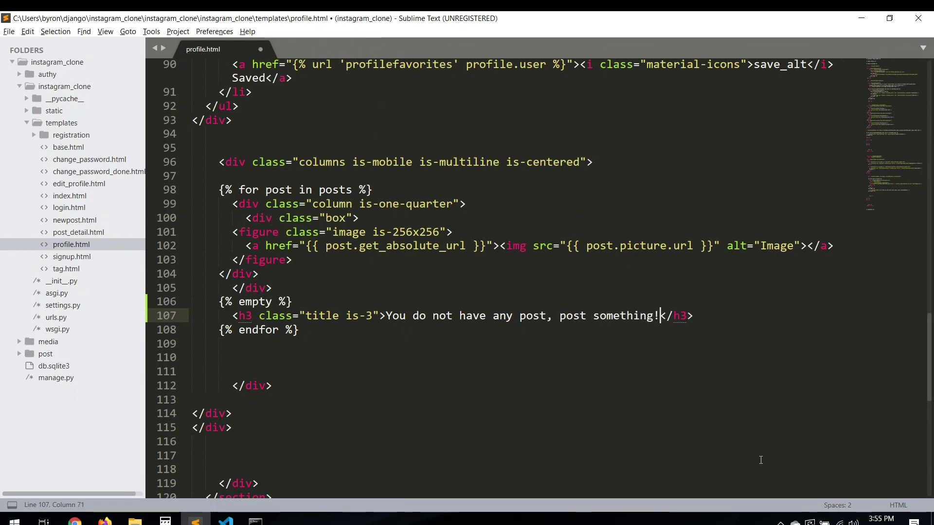
key("ctrl+s")
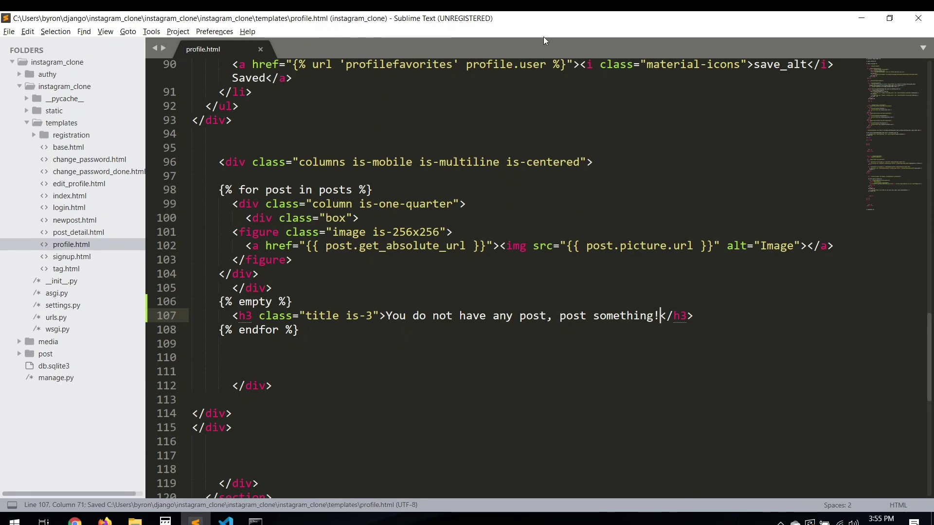
- Trim the message to 'You do not have any post!', save, and reload the profile in the browser
key("BackSpace")
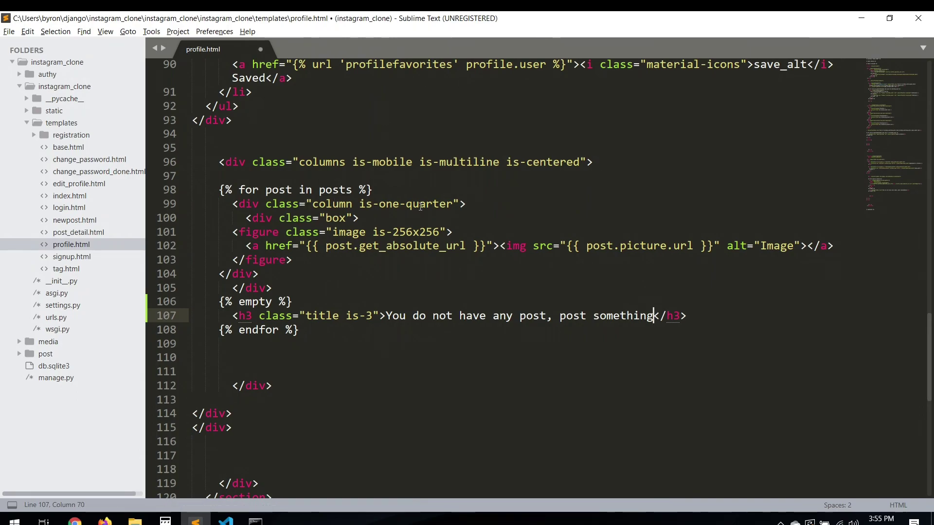
key("BackSpace")
key("BackSpace")
key("BackSpace")
key("BackSpace")
key("BackSpace")
key("BackSpace")
key("BackSpace")
key("BackSpace")
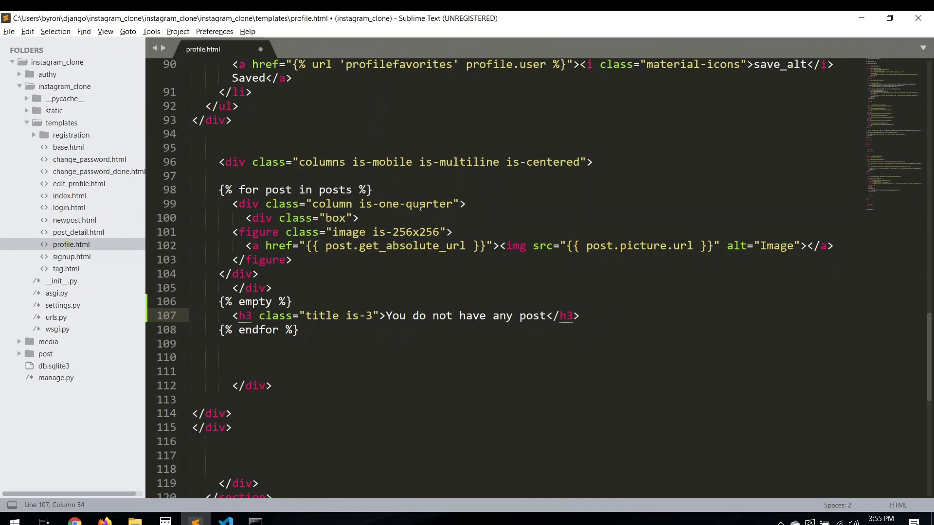
type("!")
key("ctrl+s")
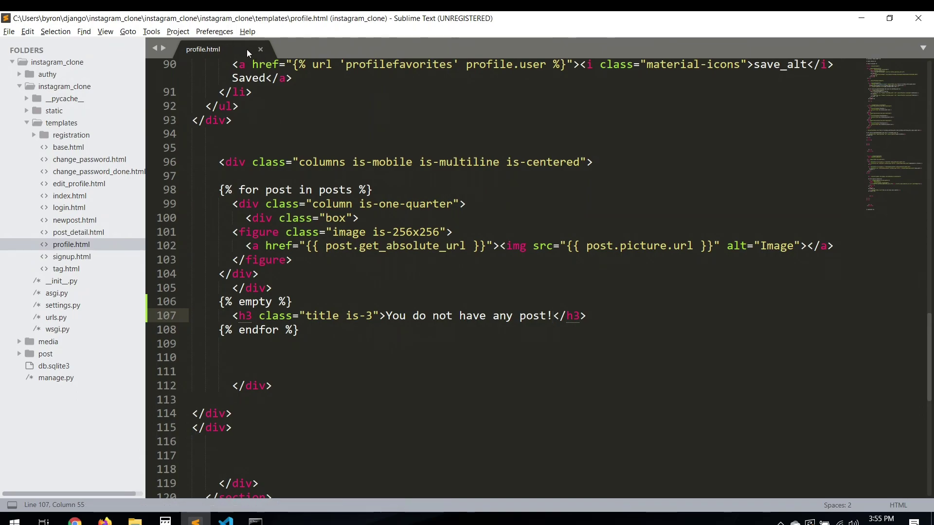
left_click(261, 50)
key("alt+Tab")
key("F5")
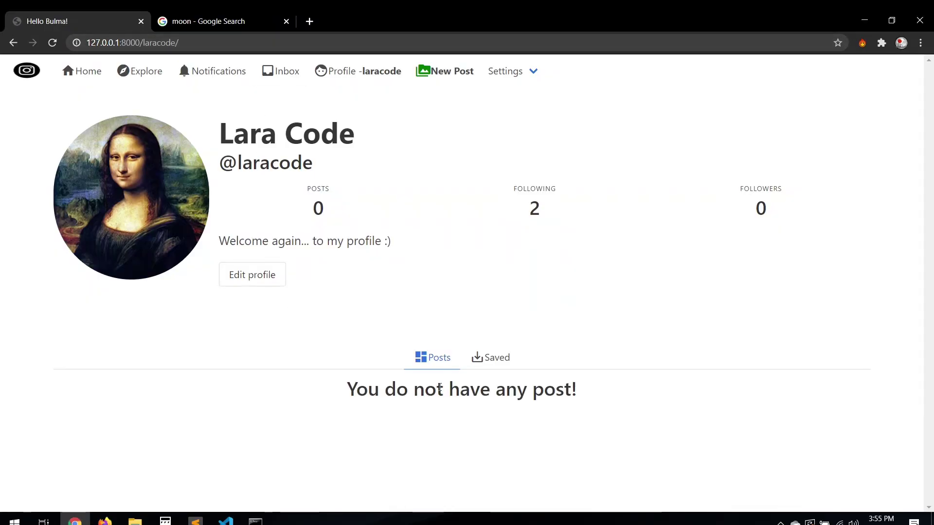
key("alt+Tab")
key("alt+Tab")
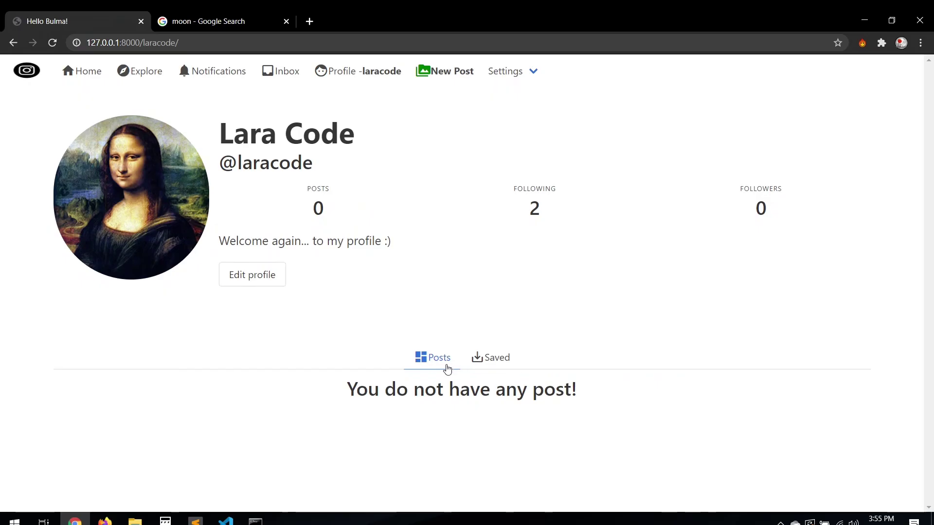
key("alt+Tab")
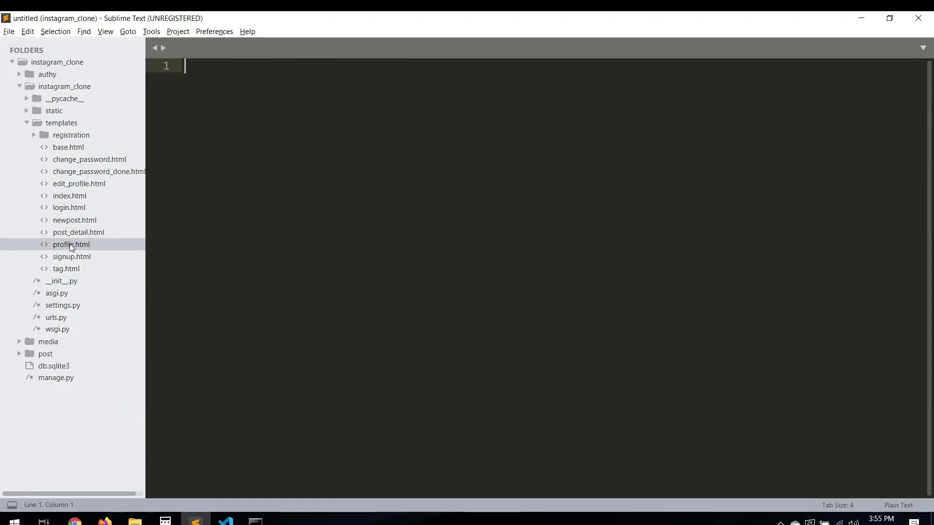
- Reopen profile.html and add a <br> line after {% empty %}, then save
left_click(70, 244)
scroll(432, 315, "down", 20)
scroll(432, 315, "up", 3)
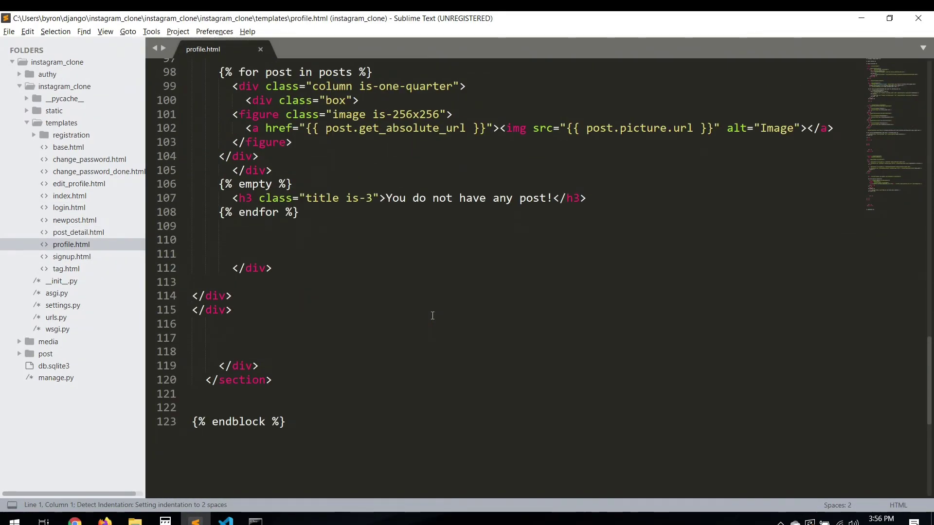
scroll(432, 316, "up", 1)
left_click(318, 223)
key("alt+Tab")
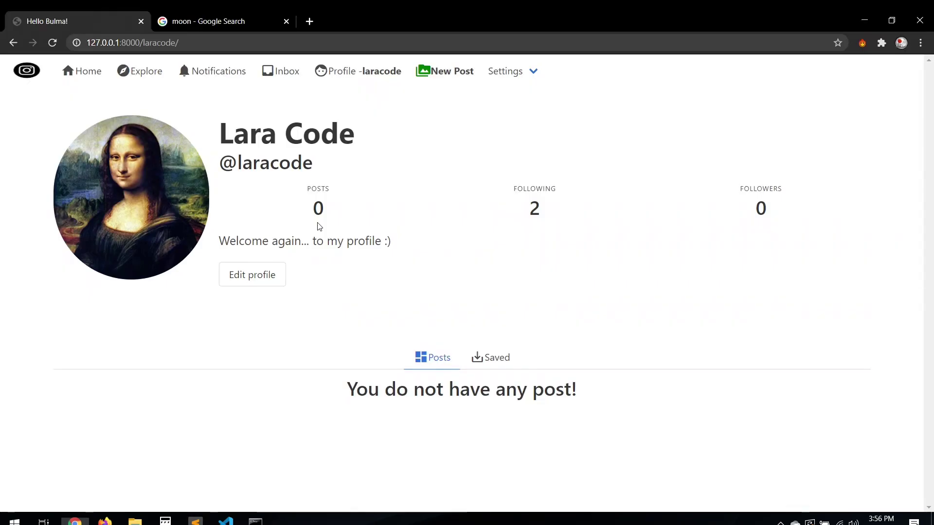
key("alt+Tab")
key("Return")
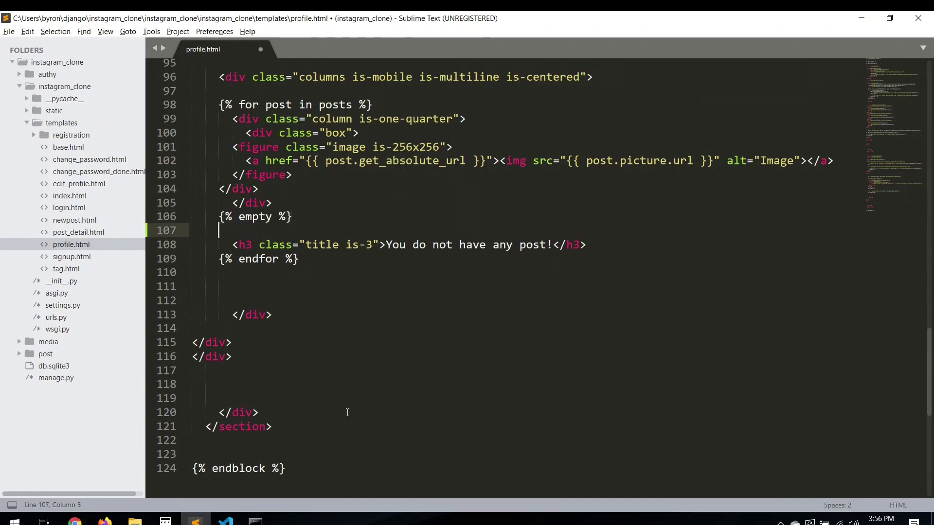
key("Tab")
type("br")
key("Tab")
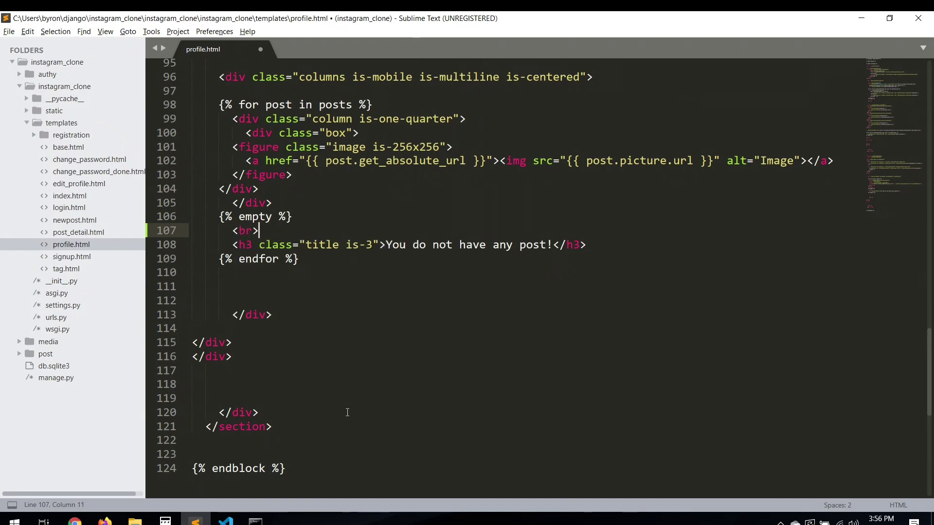
key("ctrl+s")
- Check laracode's profile Saved and Posts tabs in the browser, flipping between editor and browser
key("alt+Tab")
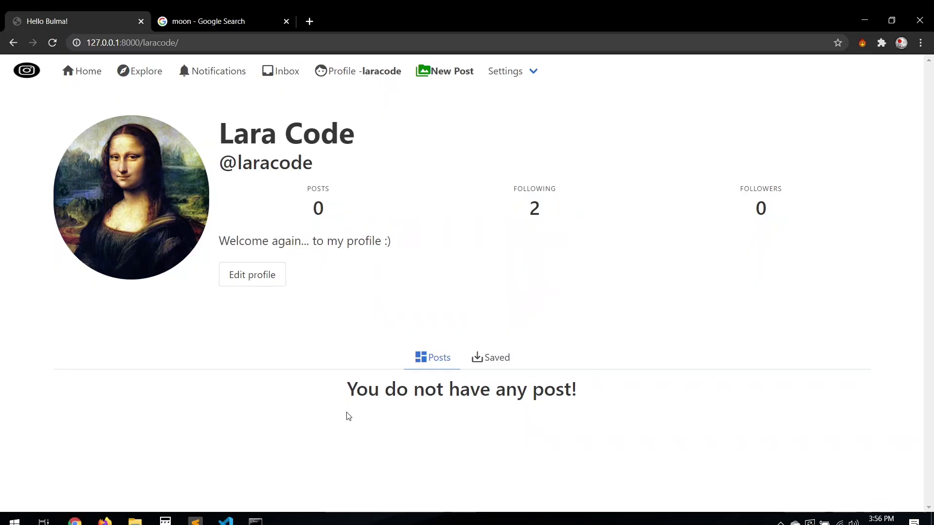
left_click(485, 358)
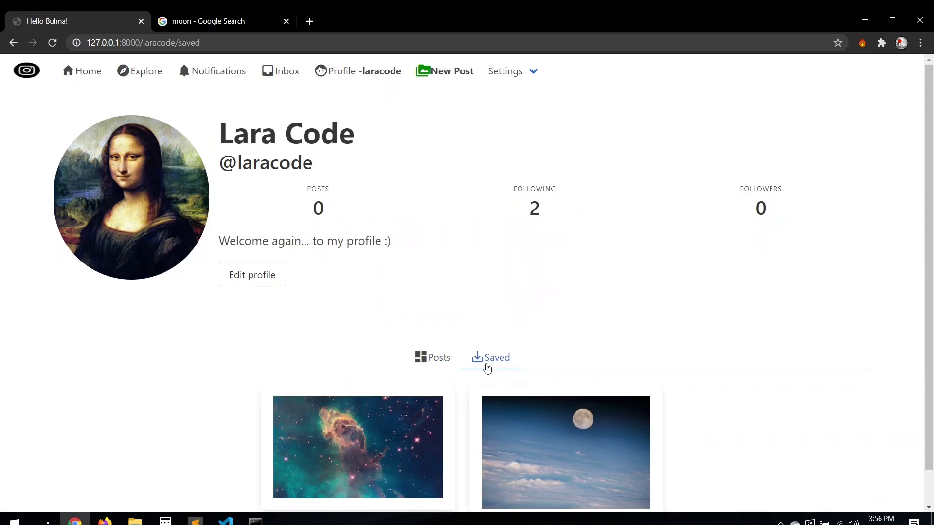
left_click(449, 358)
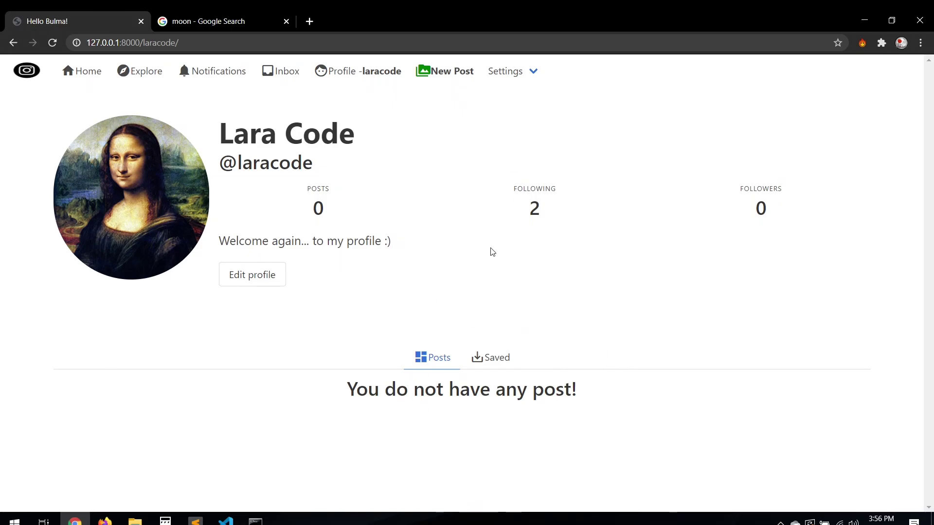
key("alt+Tab")
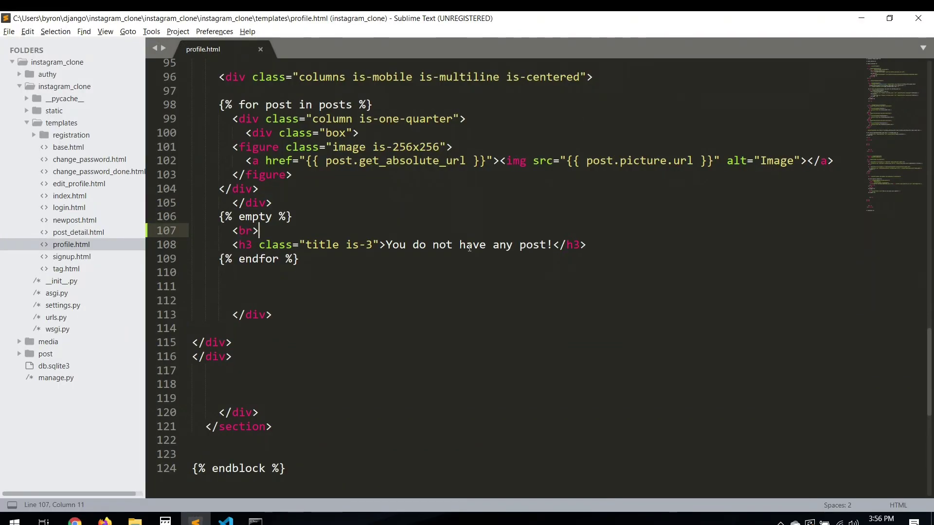
key("alt+Tab")
key("alt+Tab")
key("alt+Tab")
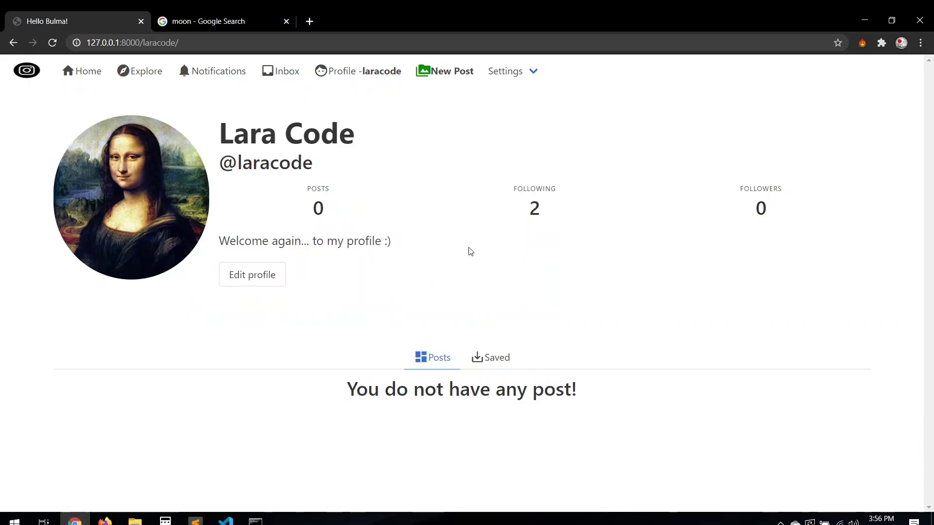
key("alt+Tab")
key("alt+Tab")
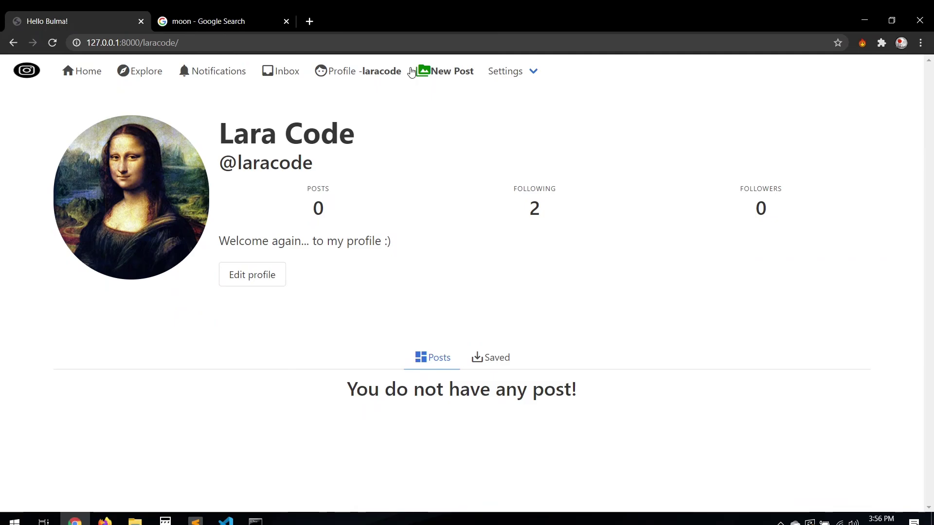
- Browse the home feed, open the moon post, and return to the feed
left_click(92, 71)
scroll(256, 336, "down", 3)
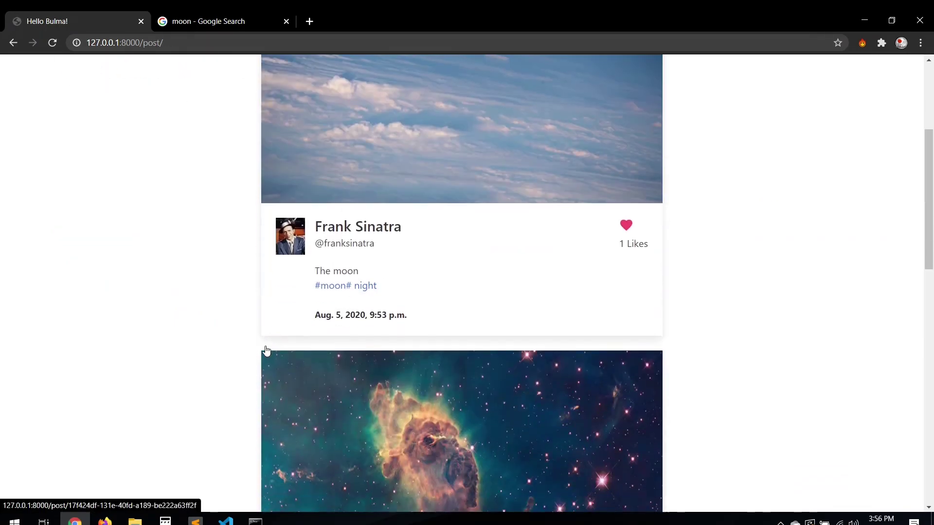
left_click(428, 184)
scroll(217, 443, "down", 5)
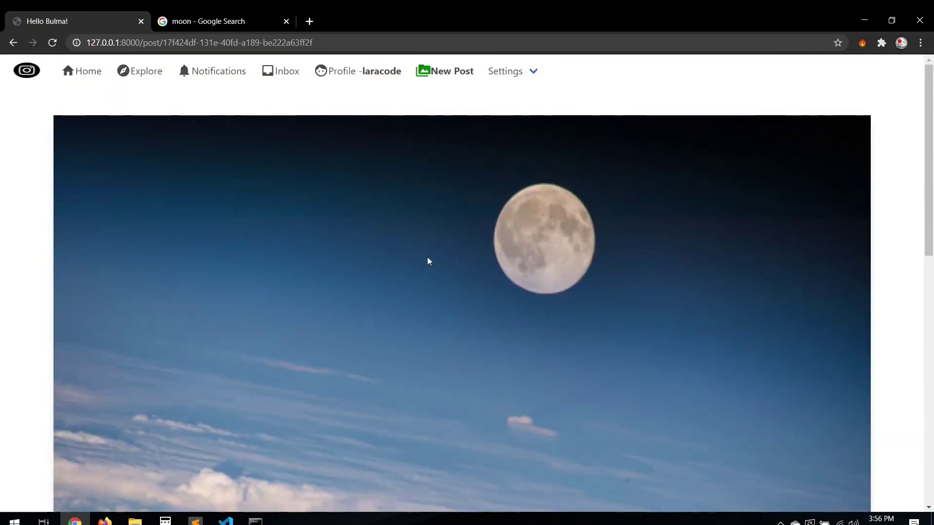
scroll(407, 419, "down", 5)
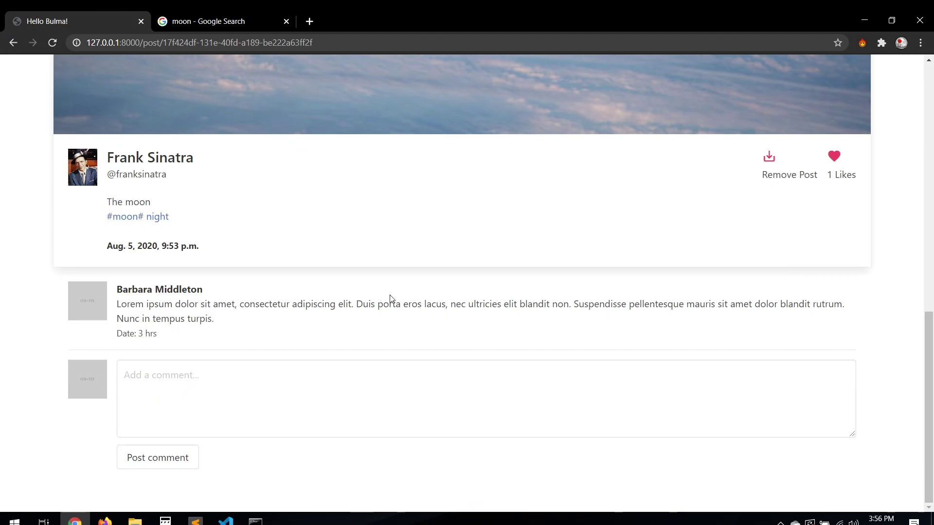
scroll(407, 296, "up", 3)
scroll(396, 152, "up", 5)
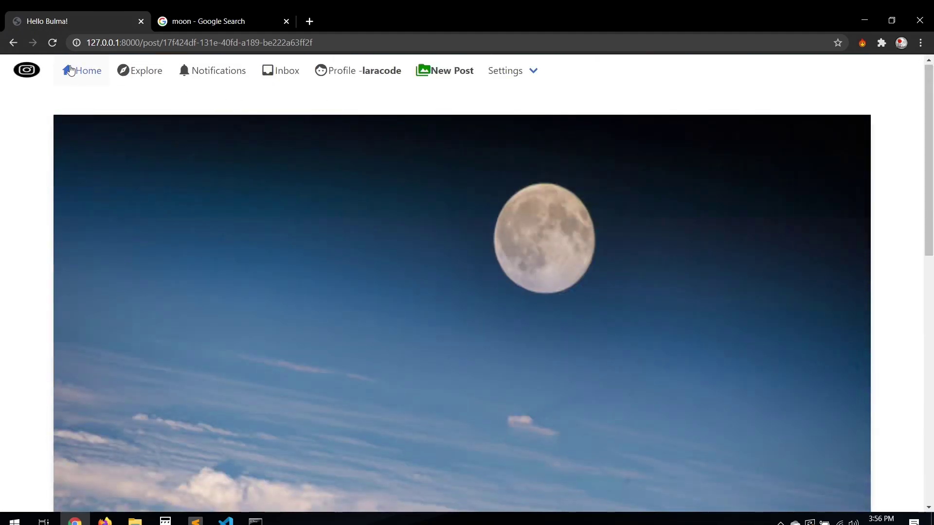
left_click(96, 79)
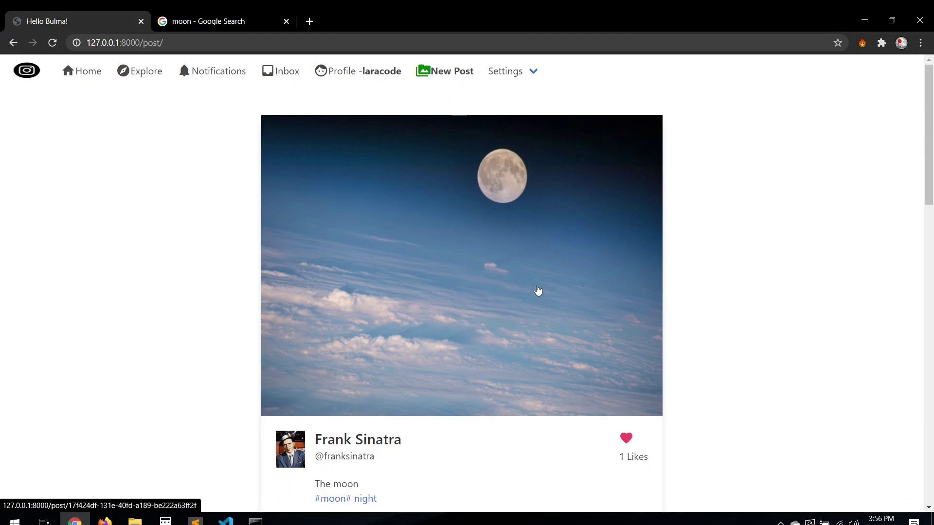
scroll(527, 178, "down", 2)
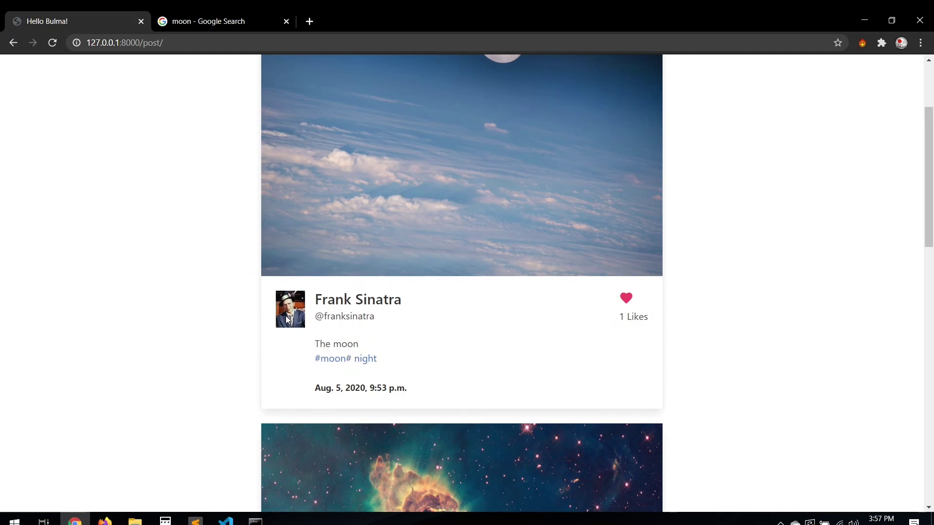
scroll(324, 309, "up", 1)
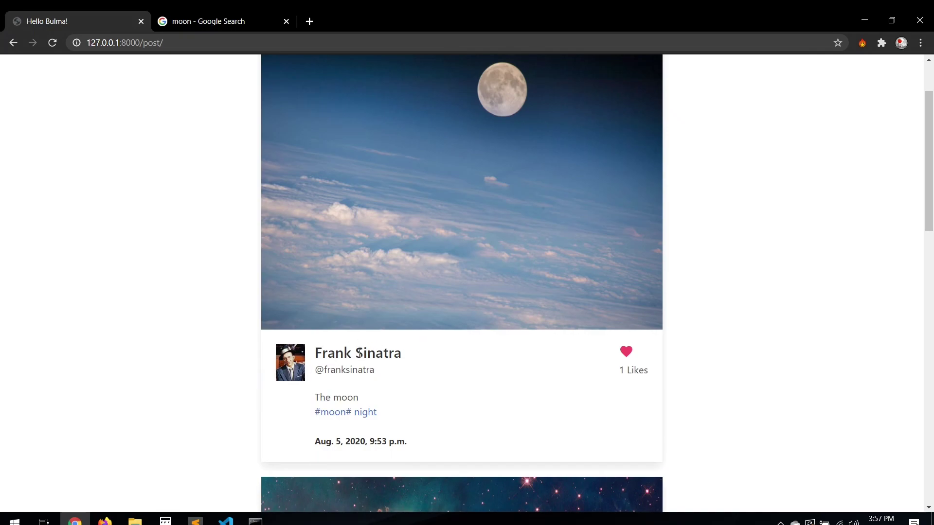
scroll(328, 387, "down", 3)
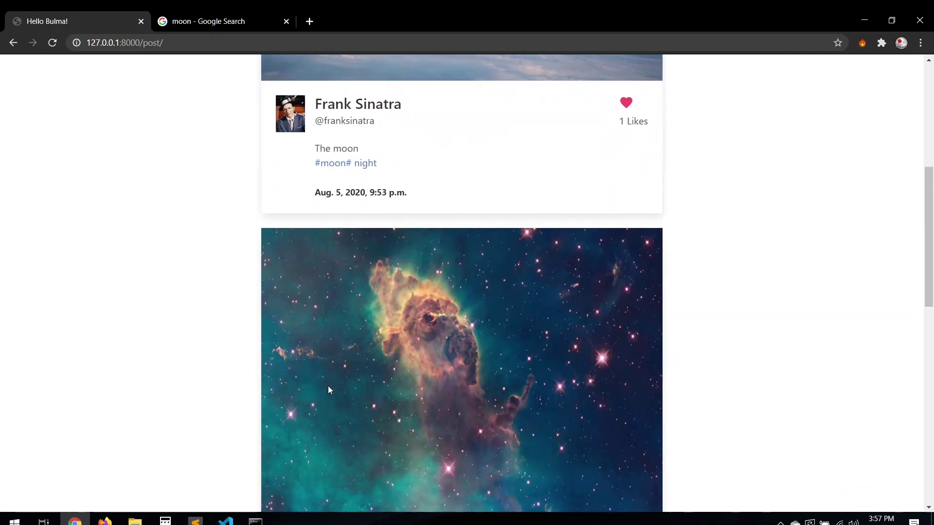
scroll(328, 386, "down", 10)
scroll(328, 391, "down", 1)
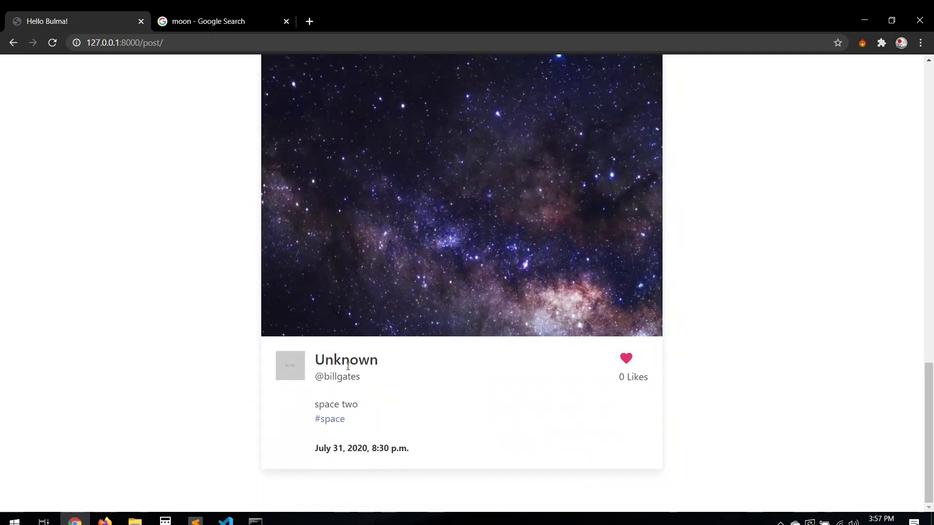
scroll(347, 367, "up", 15)
- Close profile.html and bring up the index.html template in the editor
key("alt+Tab")
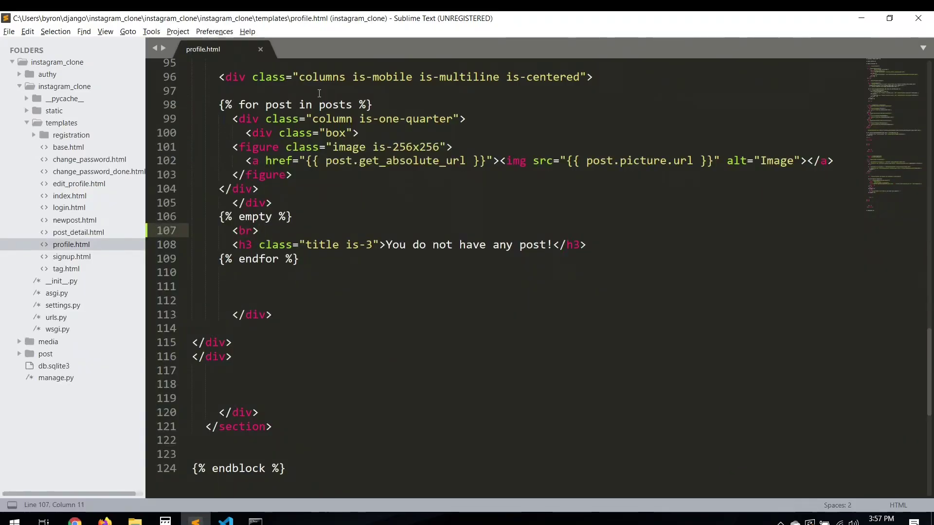
scroll(264, 132, "up", 6)
scroll(264, 131, "up", 18)
left_click(259, 49)
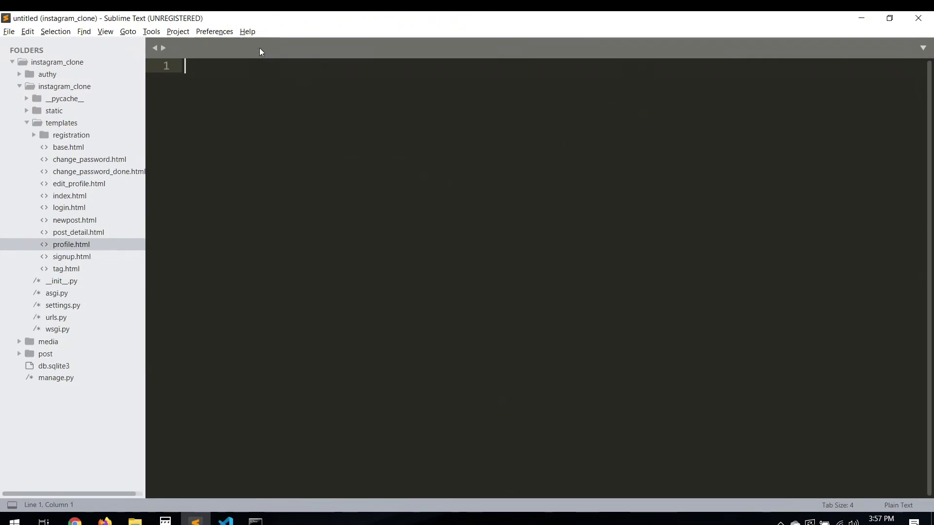
left_click(70, 195)
scroll(429, 313, "down", 7)
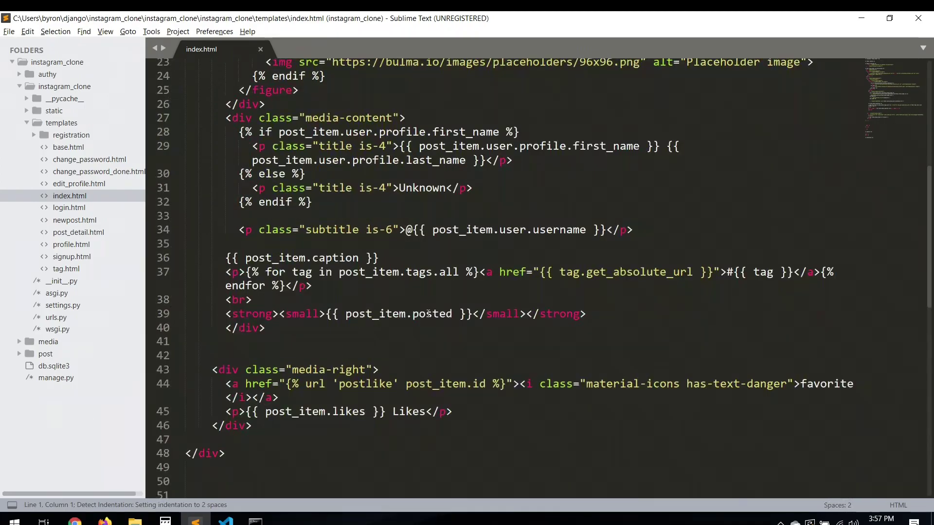
key("alt+Tab")
key("alt+Tab")
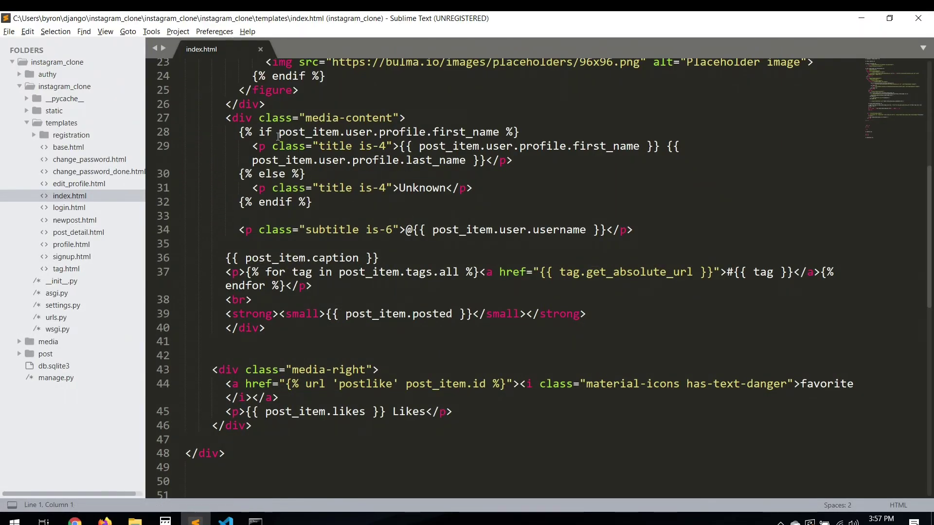
- Wrap the author name paragraph on line 29 in an <a href=""> link and save index.html
left_click(252, 146)
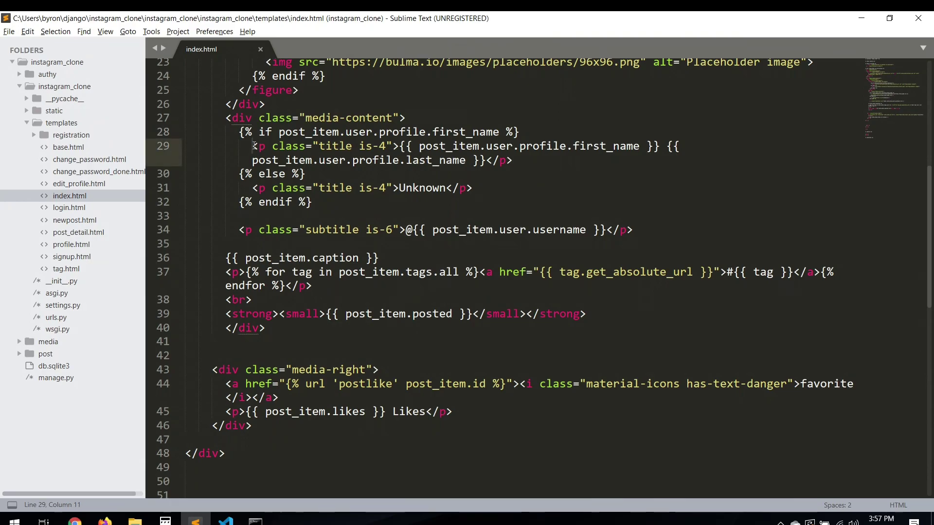
type("<a")
key("Return")
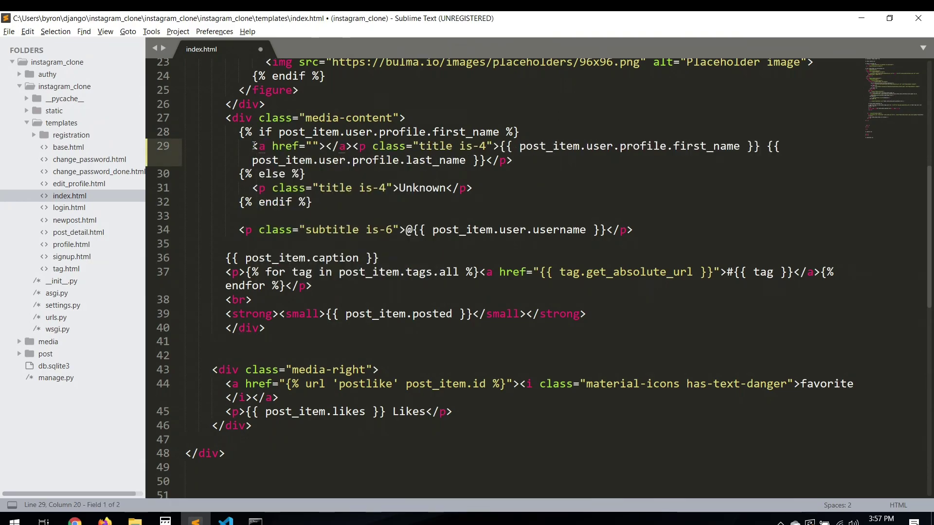
key("Right")
key("Right")
key("shift+Right")
key("shift+Right")
key("shift+Right")
key("shift+Right")
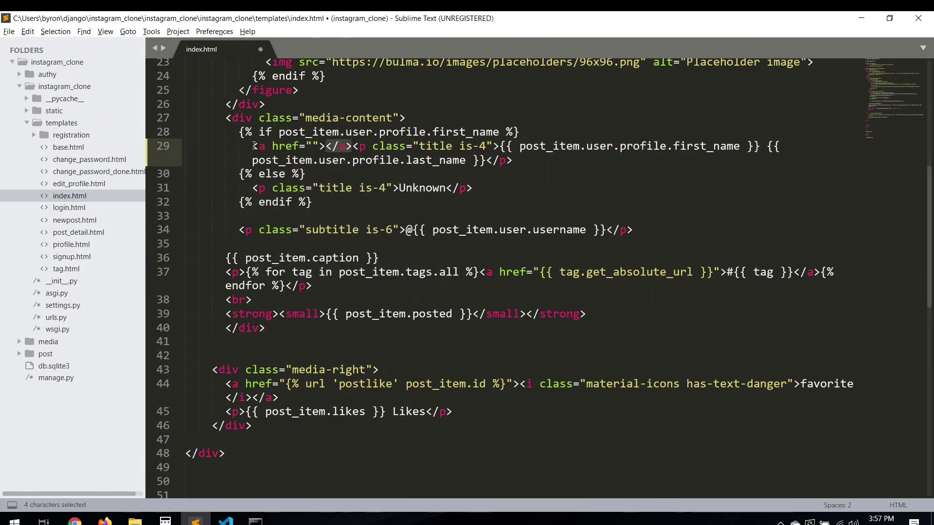
key("ctrl+x")
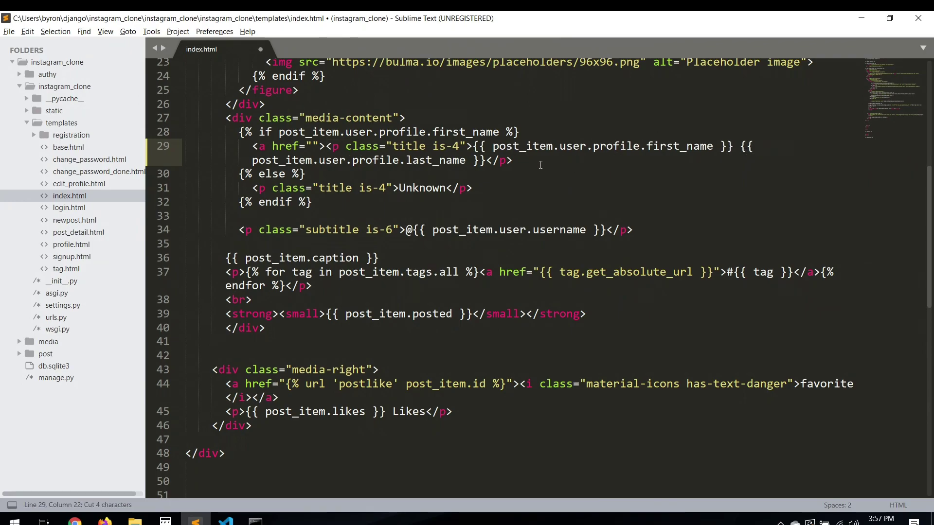
key("ctrl+v")
key("ctrl+s")
key("alt+Tab")
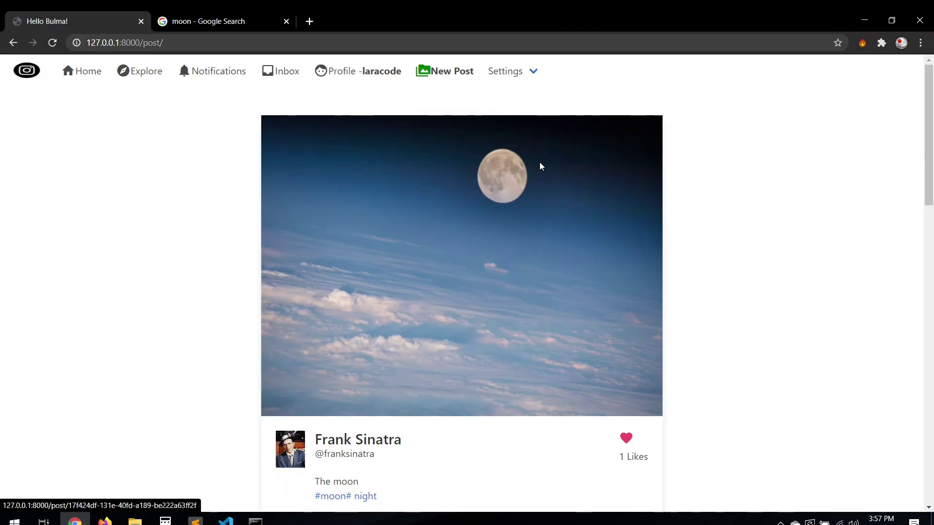
scroll(740, 277, "down", 1)
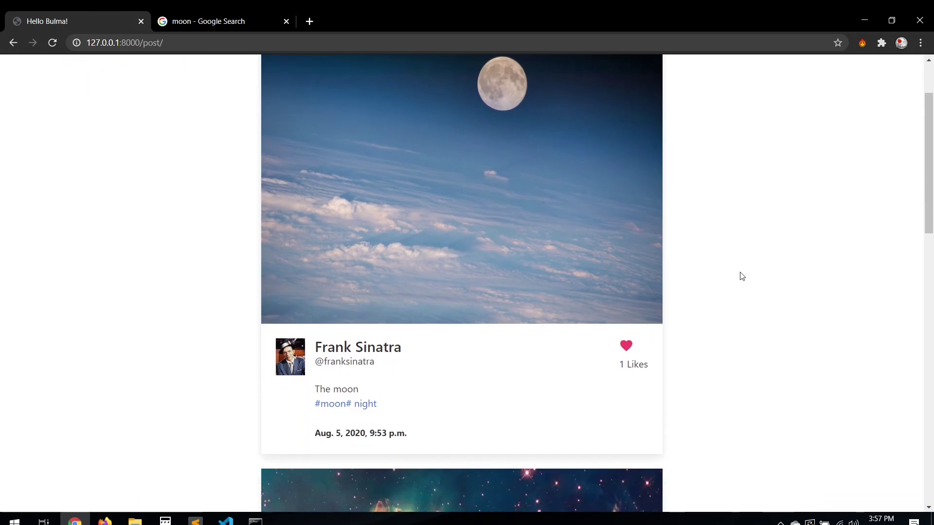
- Set the author link's href to {% url 'profile' post_item.user %} and save index.html
key("alt+Tab")
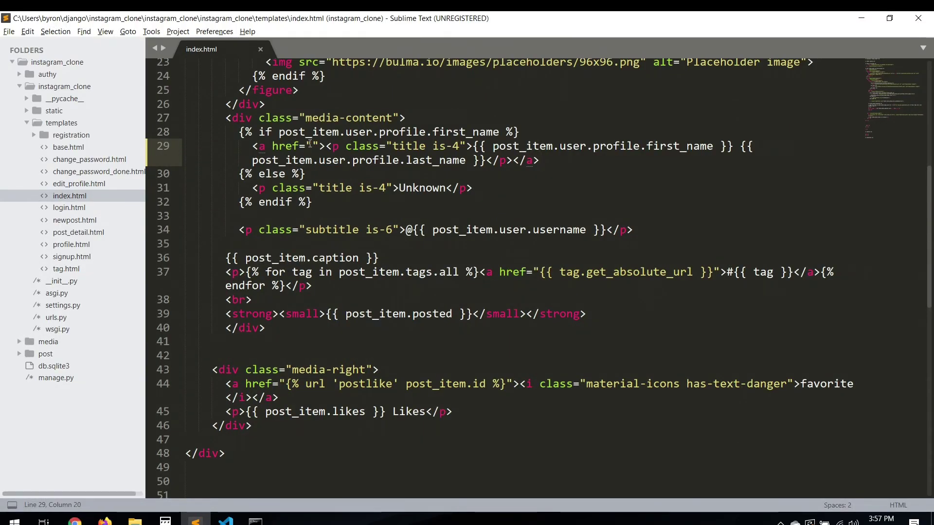
type("h")
key("BackSpace")
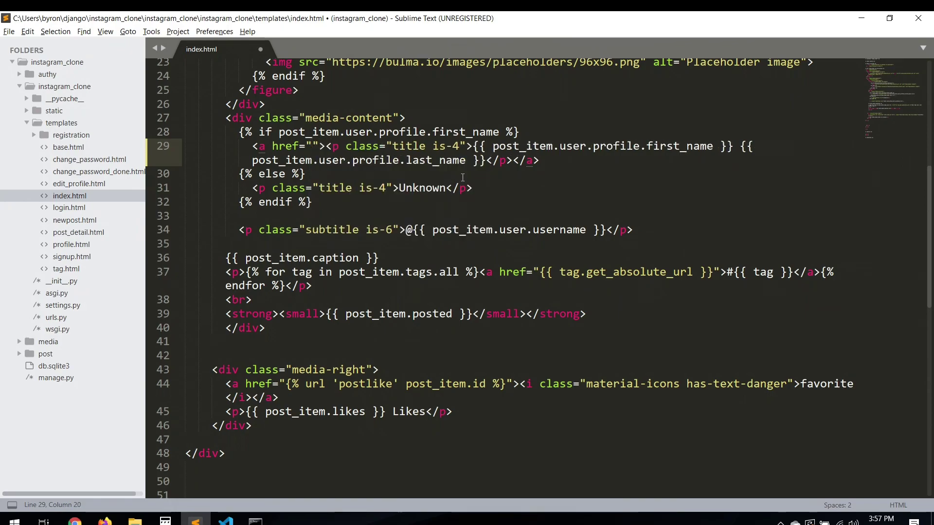
type("{}")
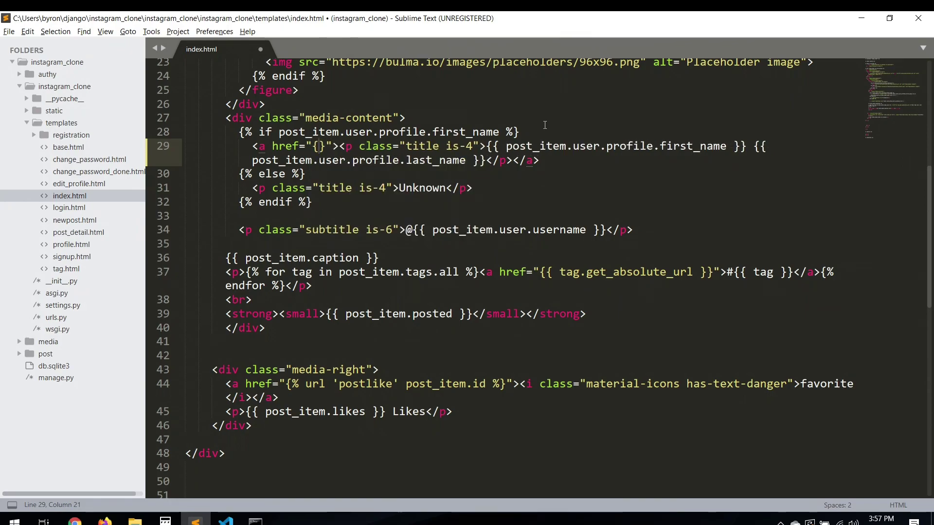
type("%")
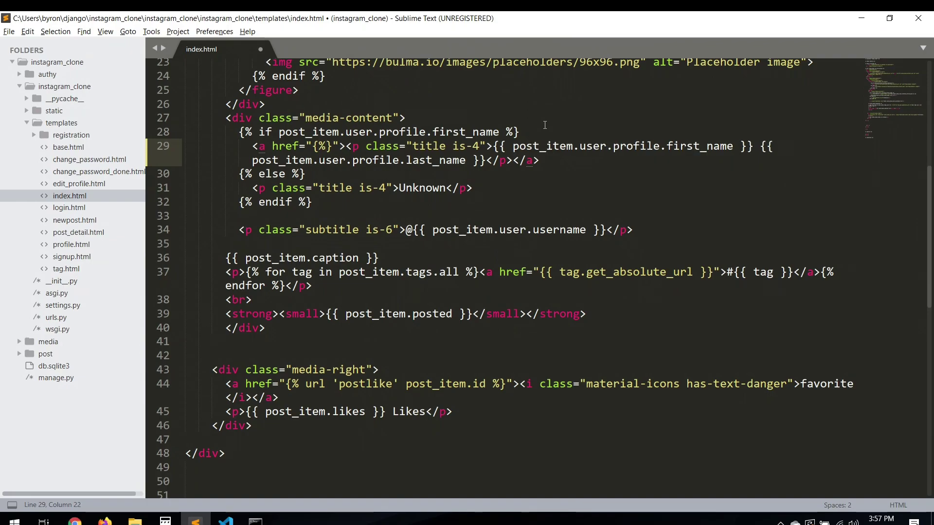
type(" %")
key("Left")
type("url ")
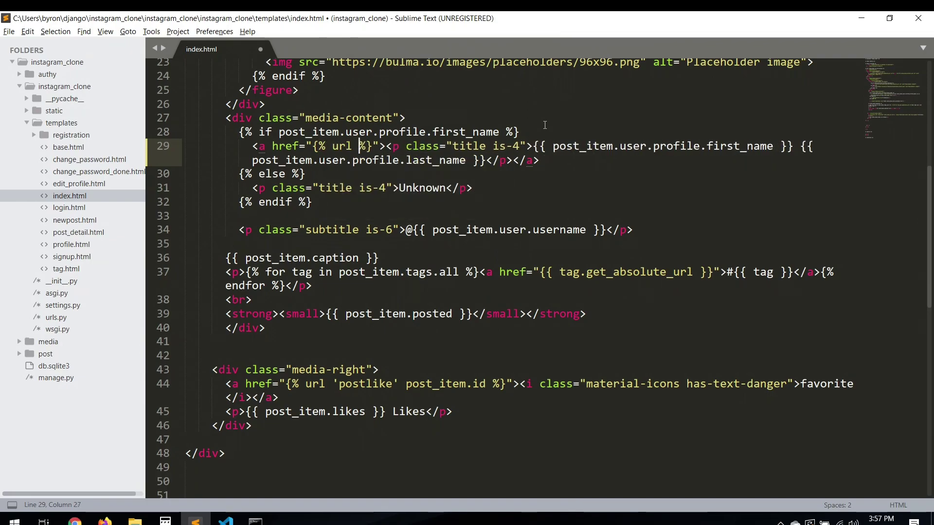
type("'")
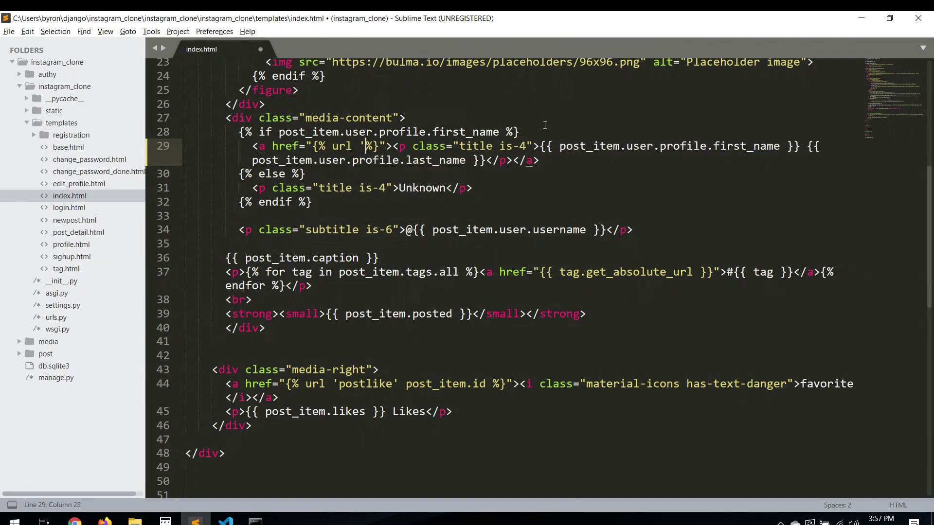
type("profile")
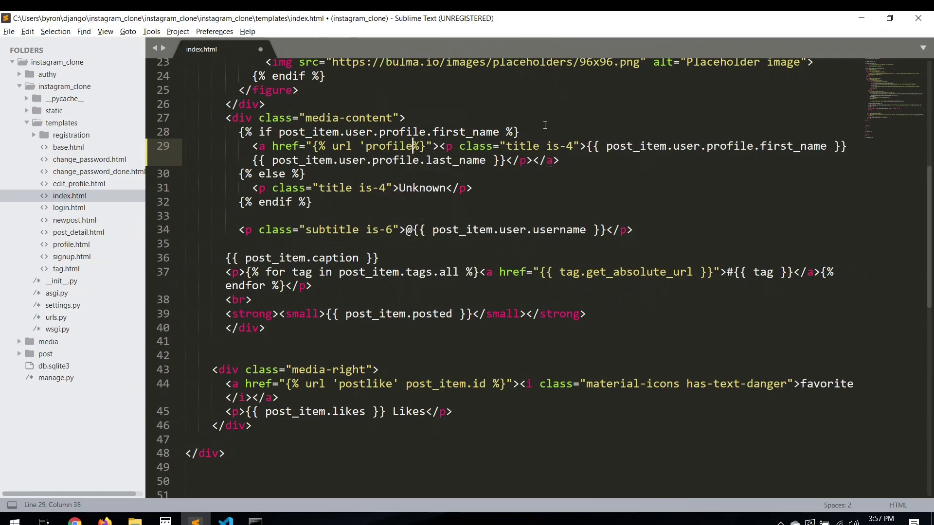
type("' ")
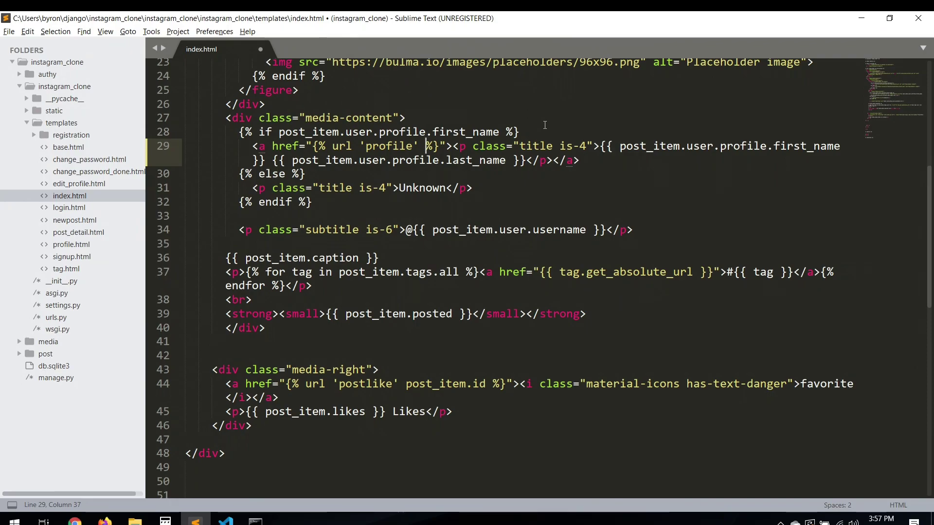
type("post")
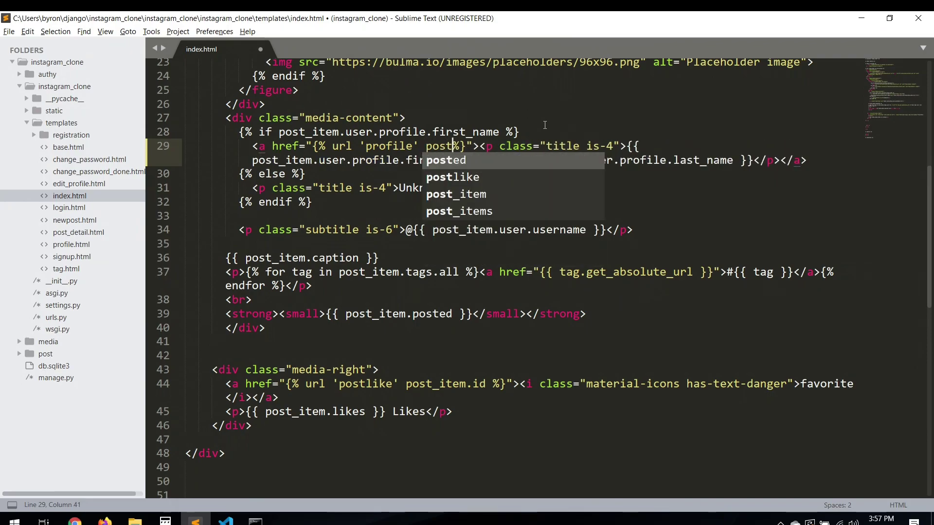
type("_item.")
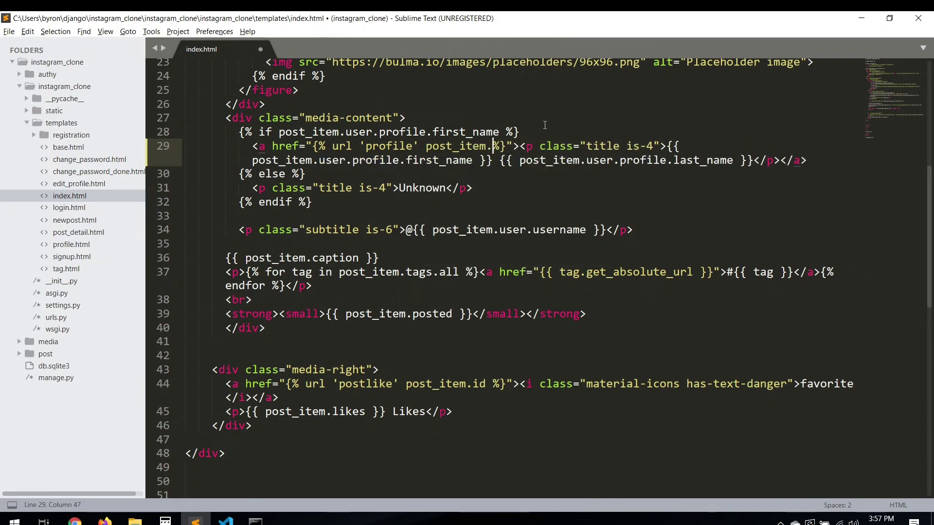
type("user")
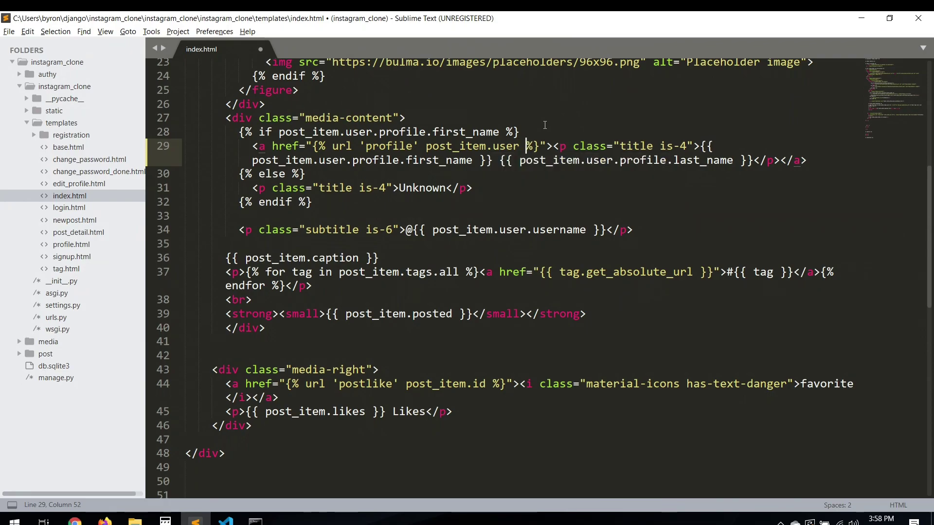
key("ctrl+s")
- Follow Frank Sinatra's name to his profile page, then return Home to the feed
key("alt+Tab")
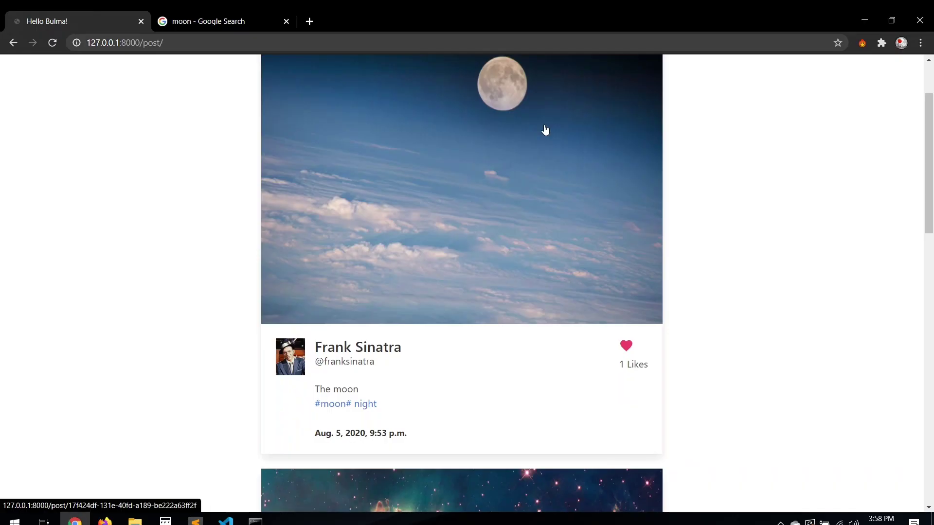
left_click(339, 350)
scroll(338, 350, "down", 1)
scroll(337, 350, "down", 1)
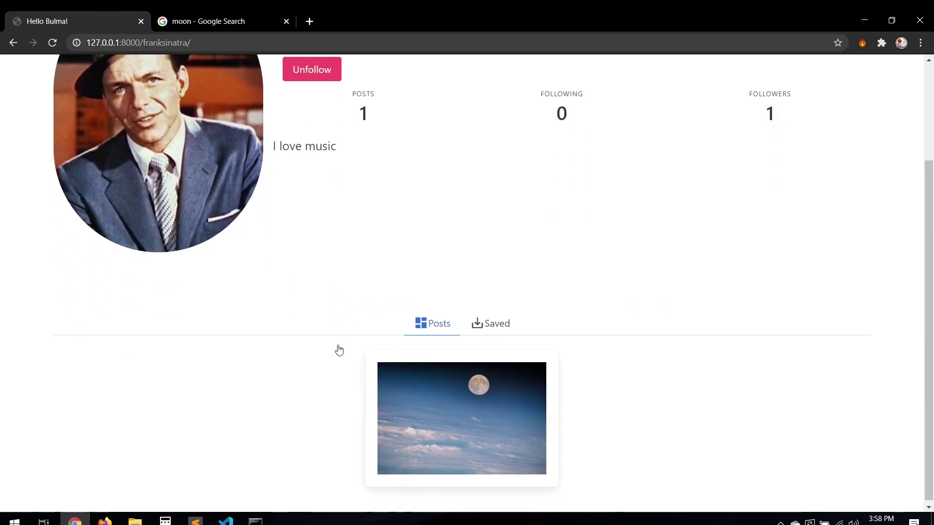
scroll(338, 350, "up", 2)
left_click(82, 74)
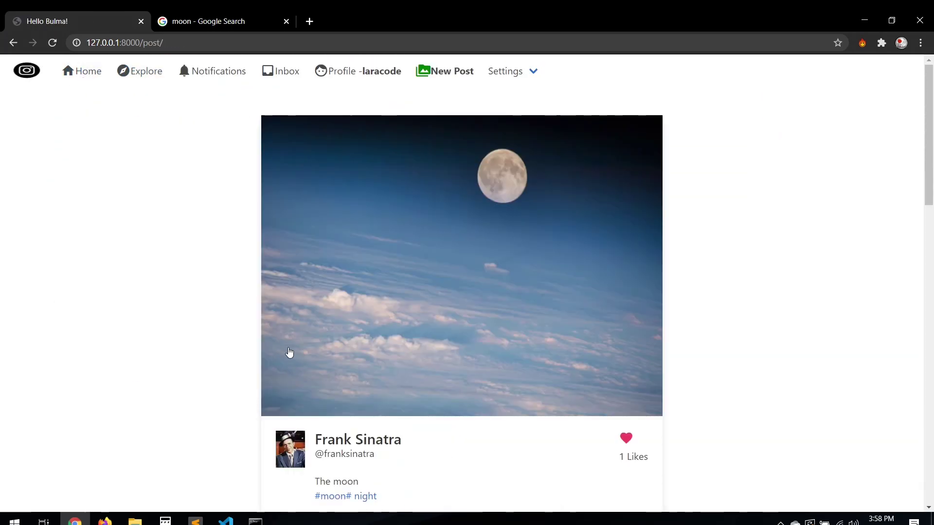
scroll(289, 353, "down", 4)
scroll(289, 353, "down", 4)
scroll(289, 354, "up", 3)
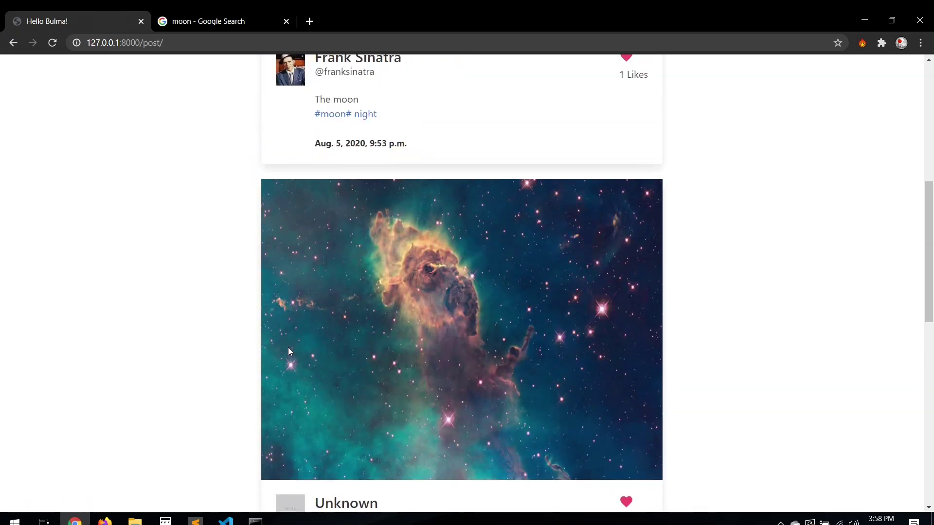
scroll(289, 352, "down", 3)
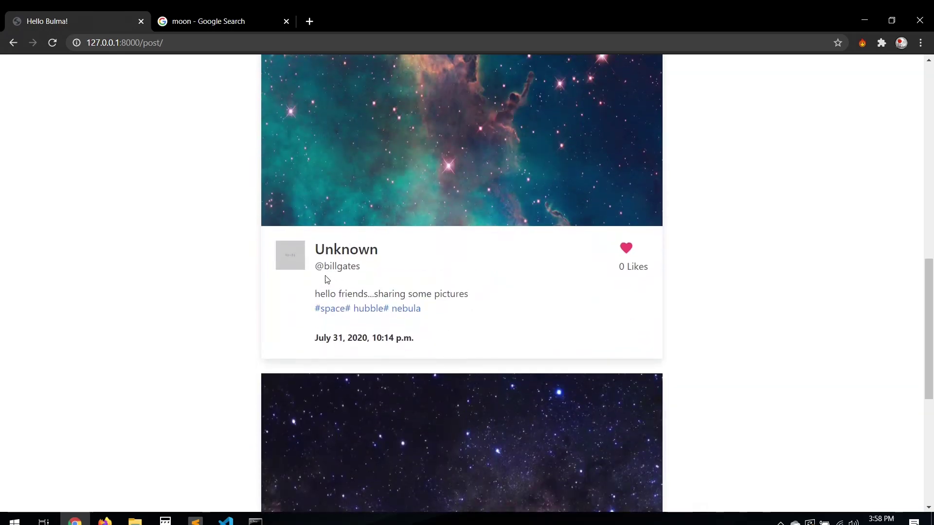
- Try clicking the Unknown author's name to confirm it is not yet a link
double_click(348, 243)
left_click(412, 270)
double_click(350, 246)
left_click(362, 269)
- Copy the <a href="{% url 'profile' post_item.user %}"> tag from line 29
key("alt+Tab")
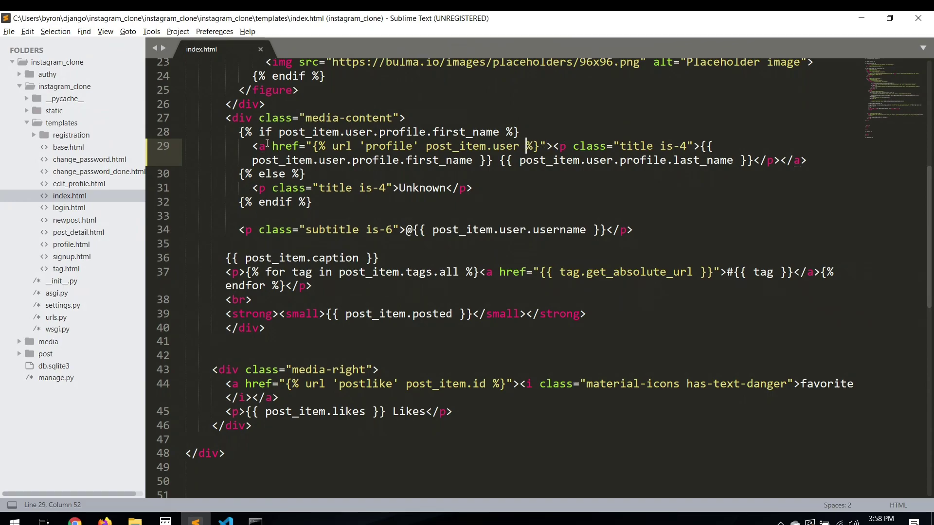
left_click_drag(252, 146, 552, 146)
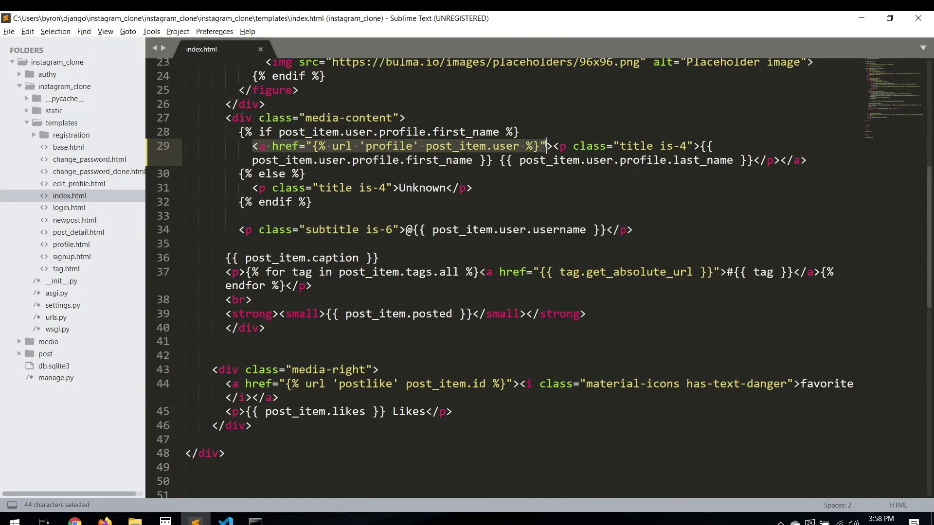
key("ctrl+c")
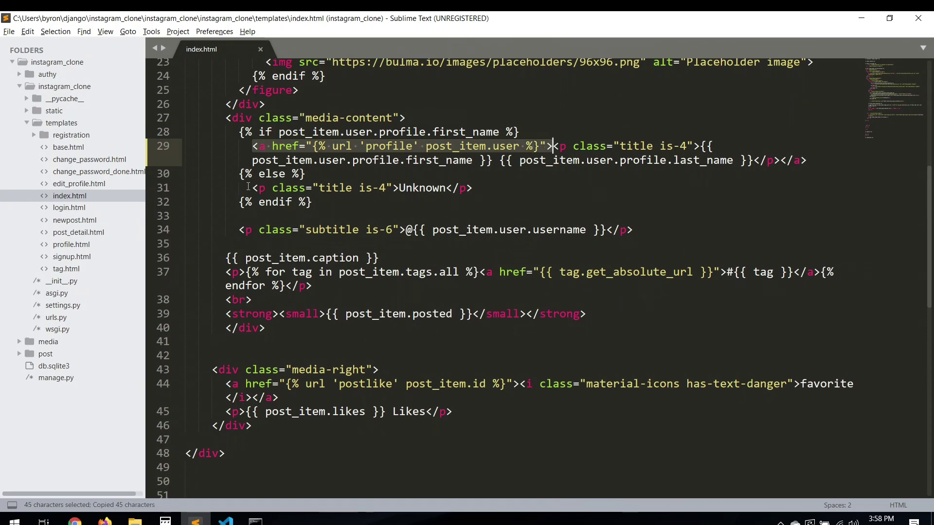
- Paste the profile link tag before the Unknown paragraph on line 31 and move to the line's end
left_click(248, 188)
left_click(253, 188)
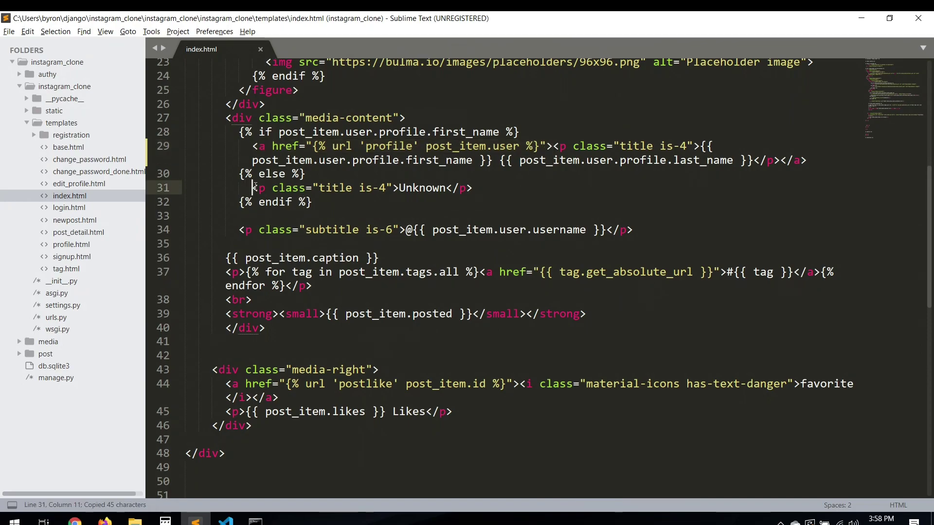
key("ctrl+v")
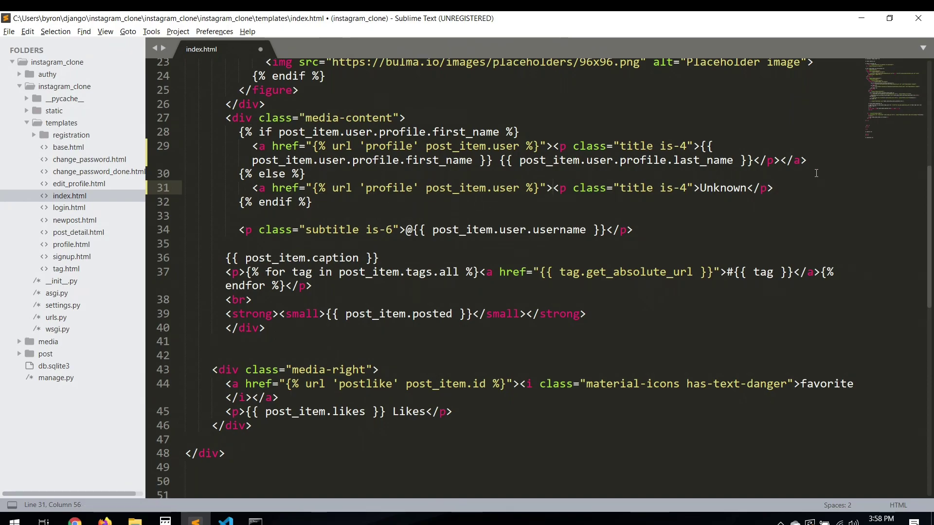
left_click(792, 184)
type("<a")
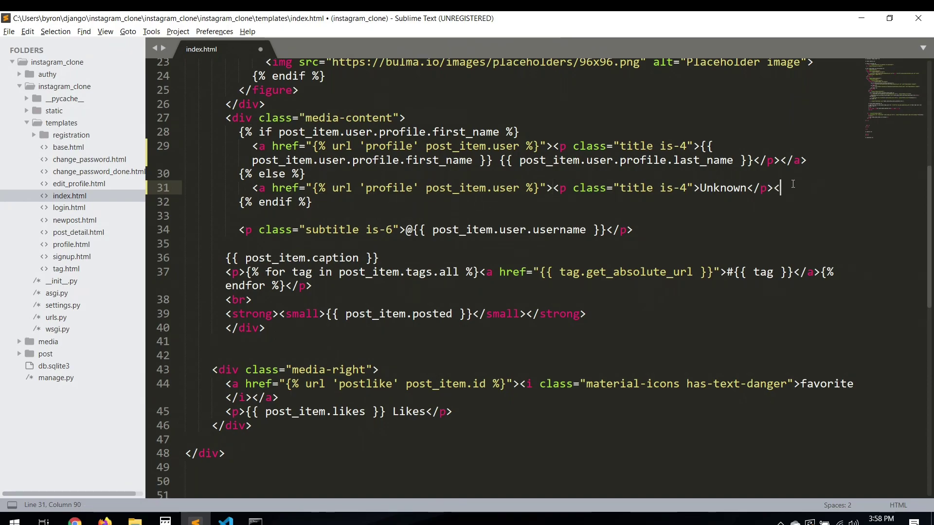
type("/a>")
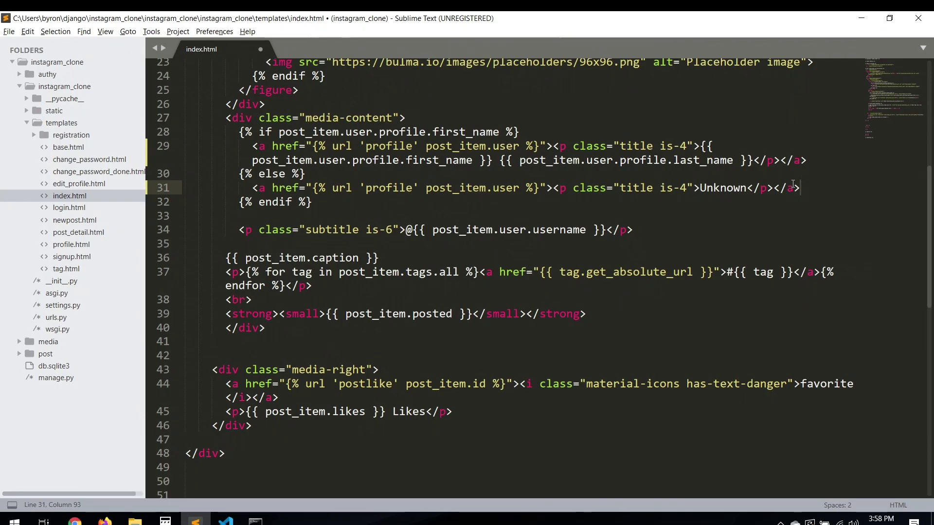
- Save, reload the feed, and confirm Unknown opens billgates' profile before returning Home
key("ctrl+s")
key("alt+Tab")
key("F5")
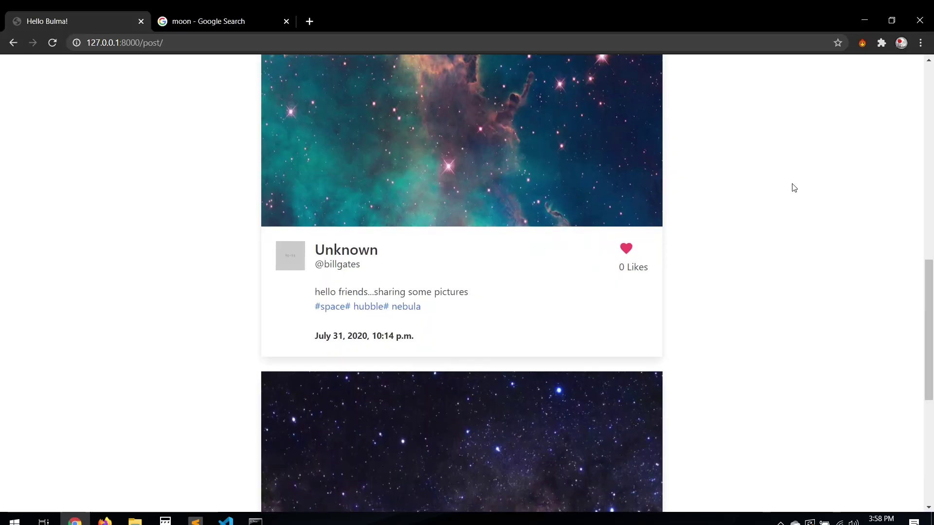
left_click(349, 252)
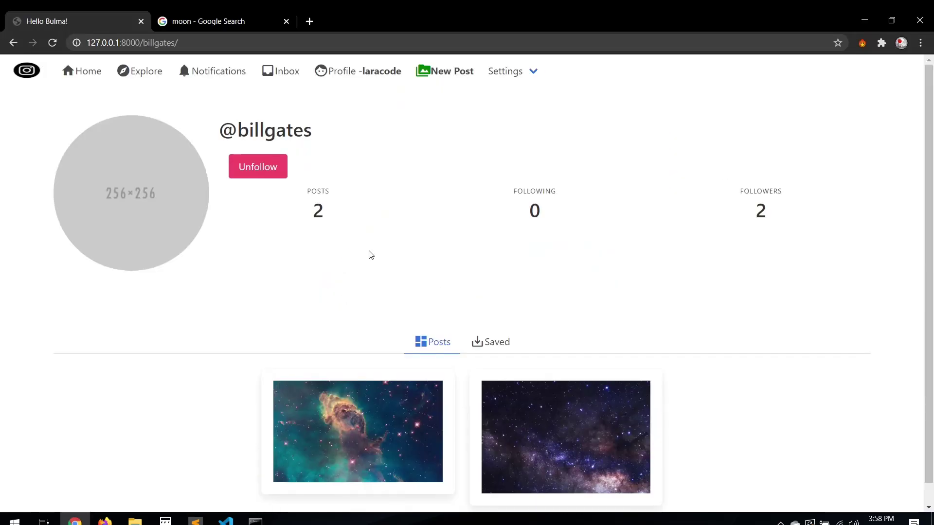
scroll(225, 401, "down", 1)
scroll(225, 400, "up", 1)
left_click(91, 75)
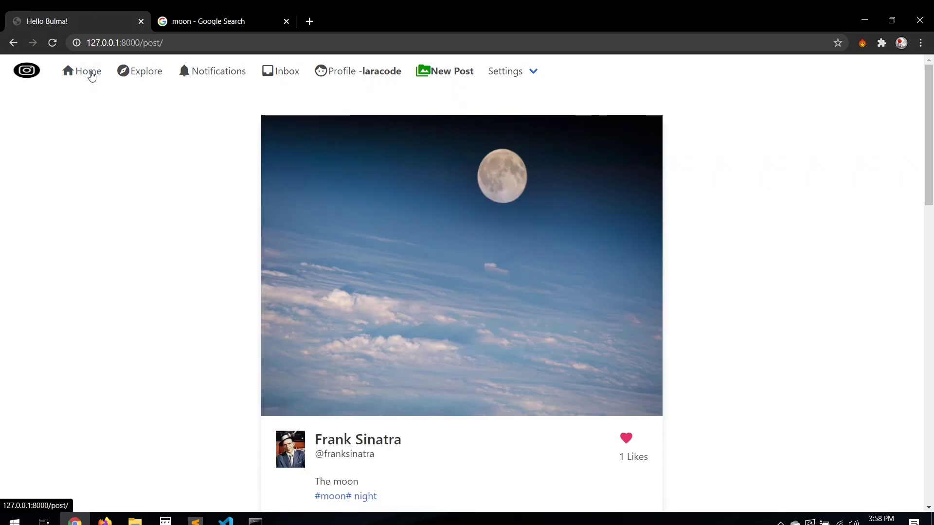
scroll(496, 367, "down", 3)
scroll(496, 367, "up", 2)
scroll(496, 367, "down", 7)
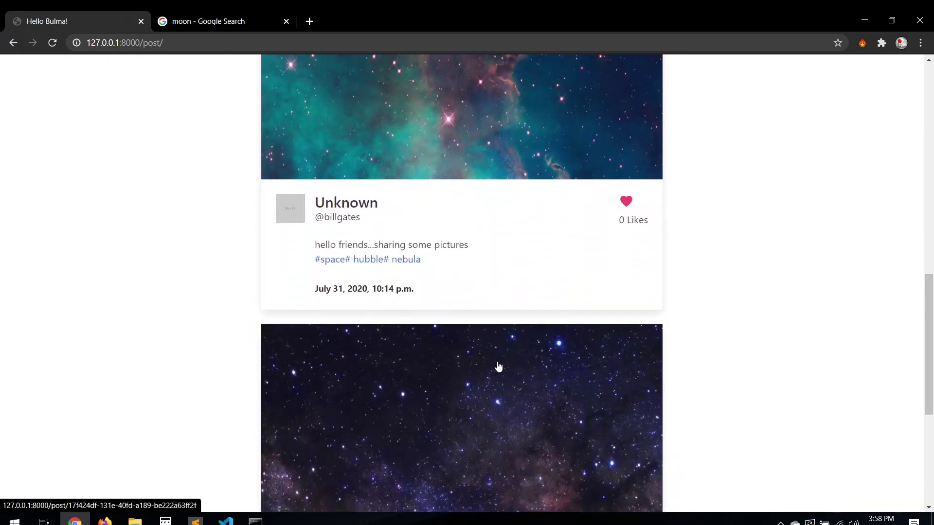
scroll(498, 367, "down", 1)
key("alt+Tab")
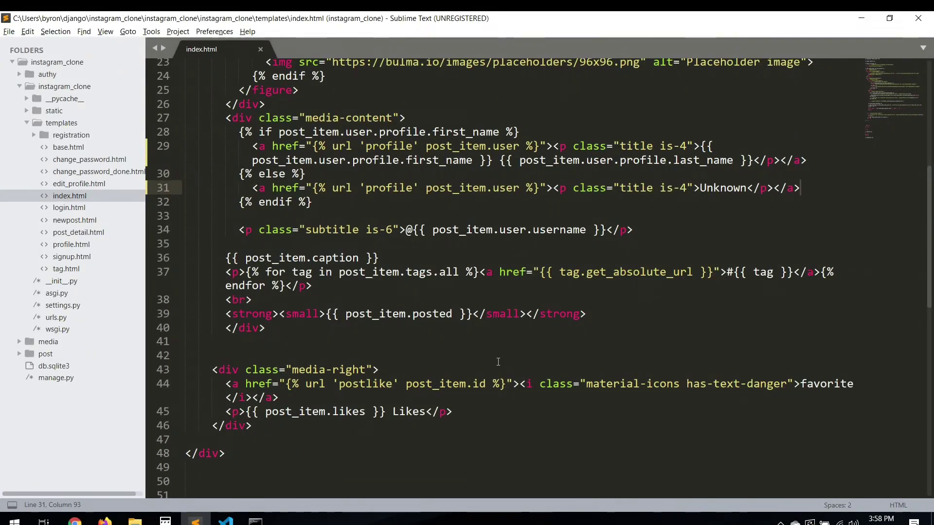